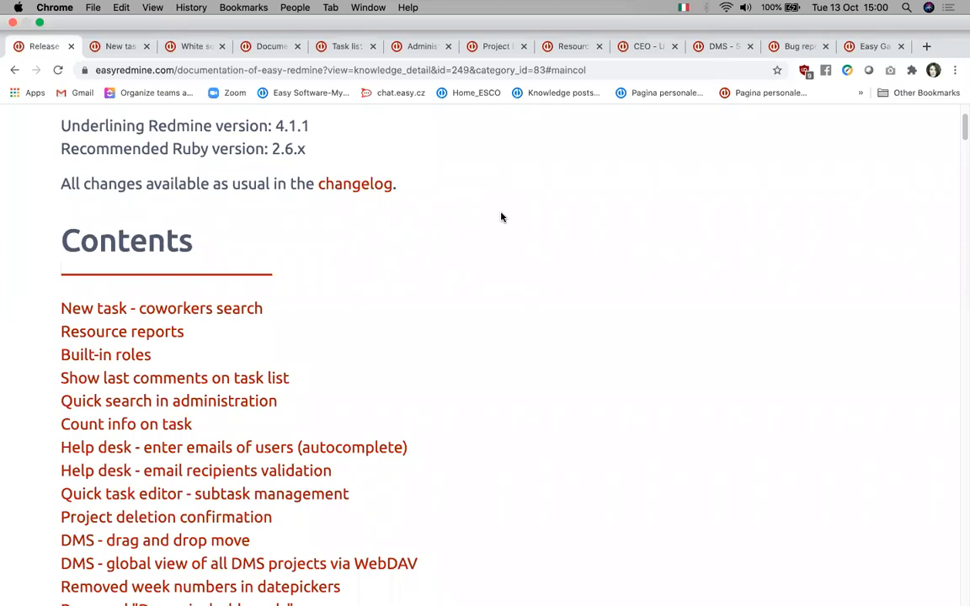
Look through the contents list and the first section of the version 10.6.x release notes
scroll(520, 267, "down", 1)
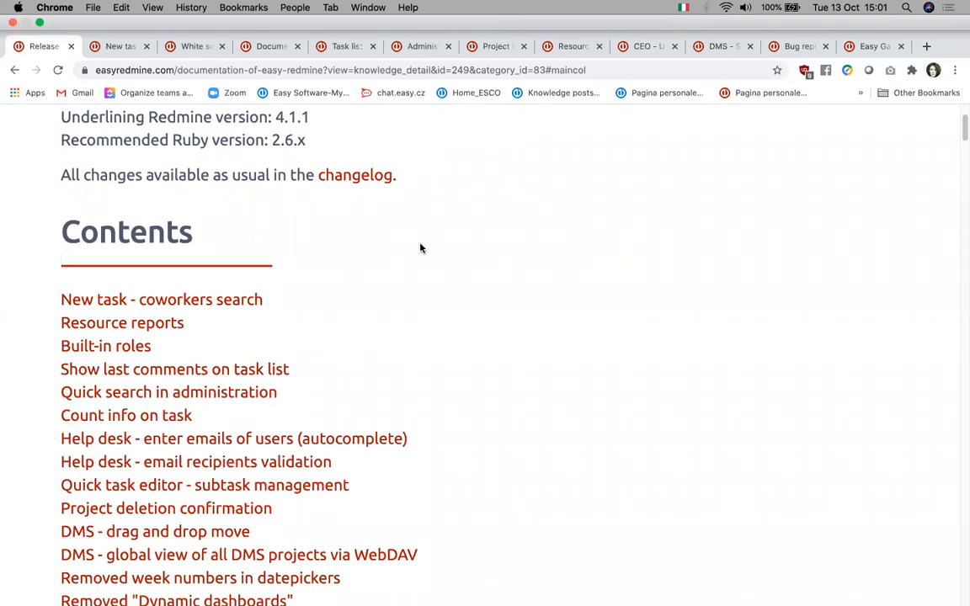
scroll(421, 249, "down", 2)
scroll(421, 249, "down", 2)
scroll(421, 248, "down", 2)
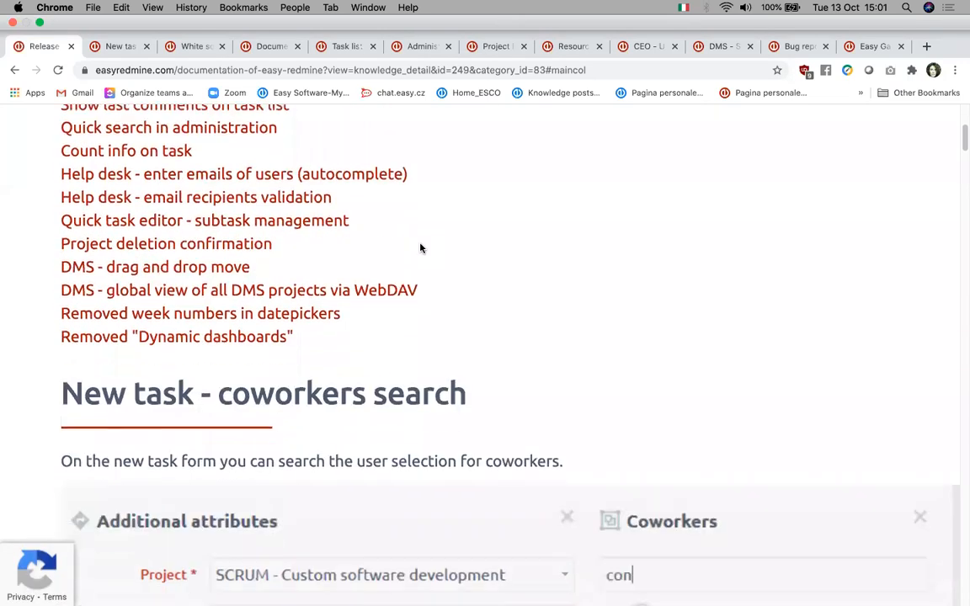
scroll(421, 248, "down", 3)
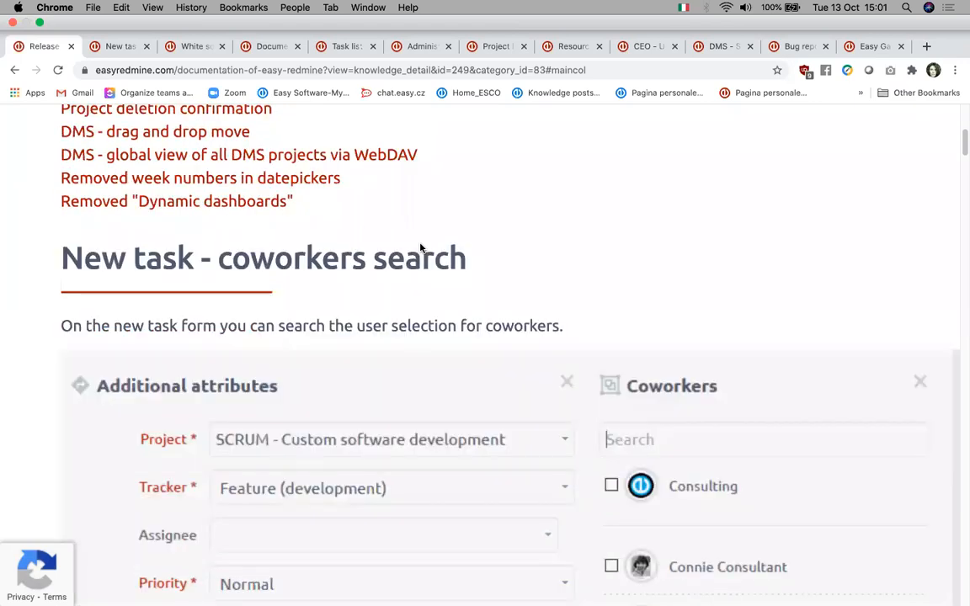
scroll(421, 248, "up", 8)
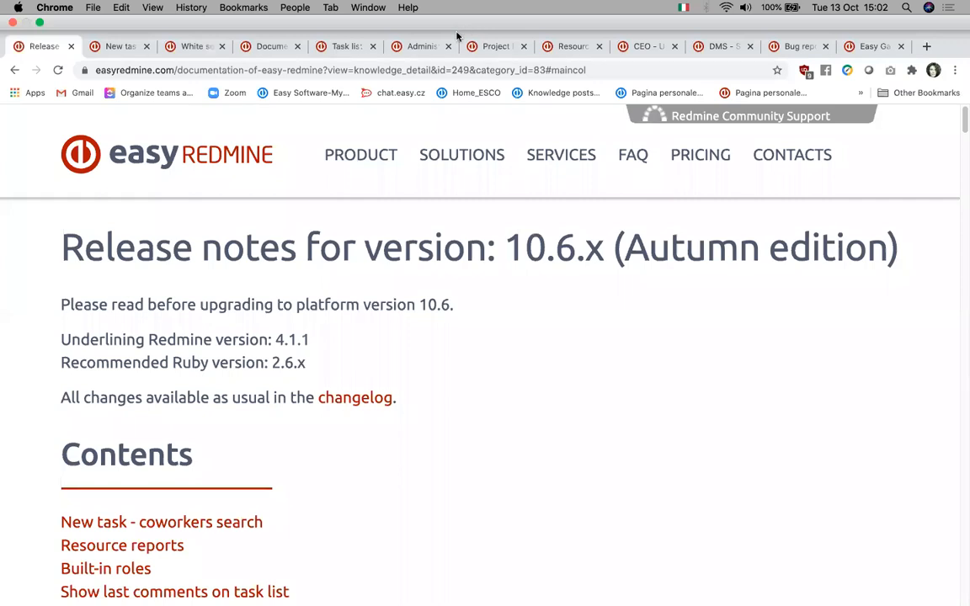
Search the coworkers on the new task form for "eve"
left_click(129, 46)
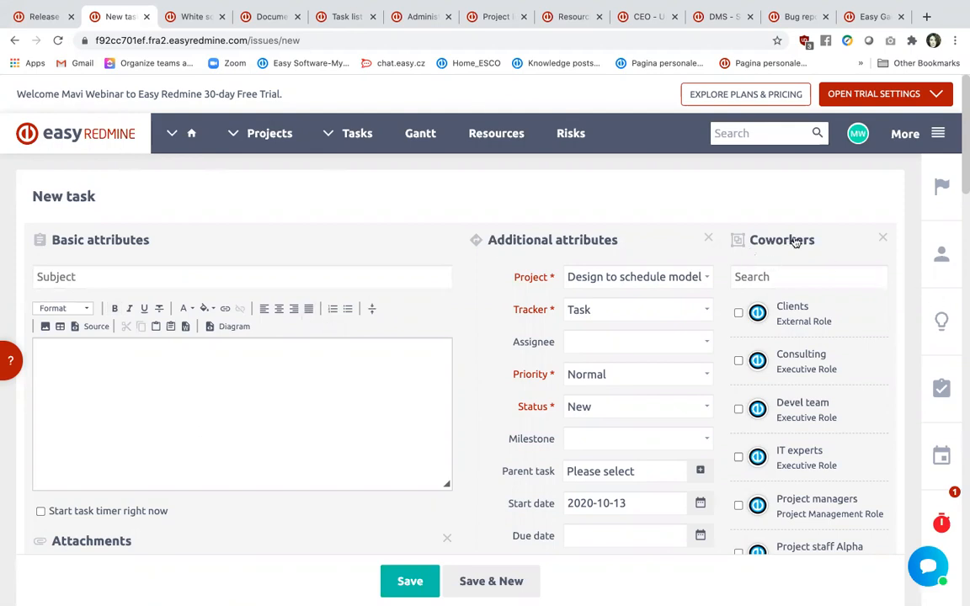
left_click(778, 281)
type("eve")
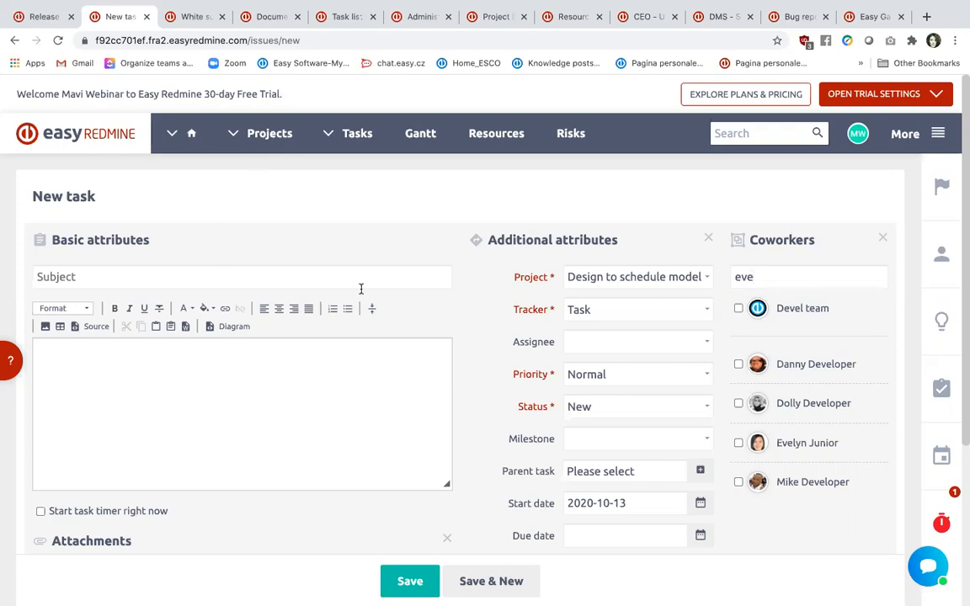
Expand the checklist of the White soap task to show its items
left_click(195, 21)
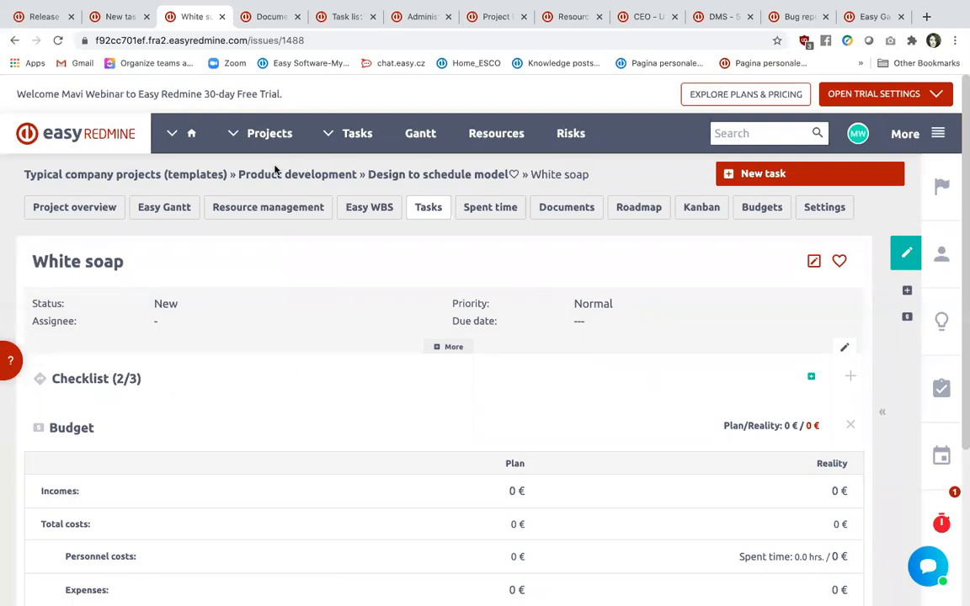
left_click(849, 378)
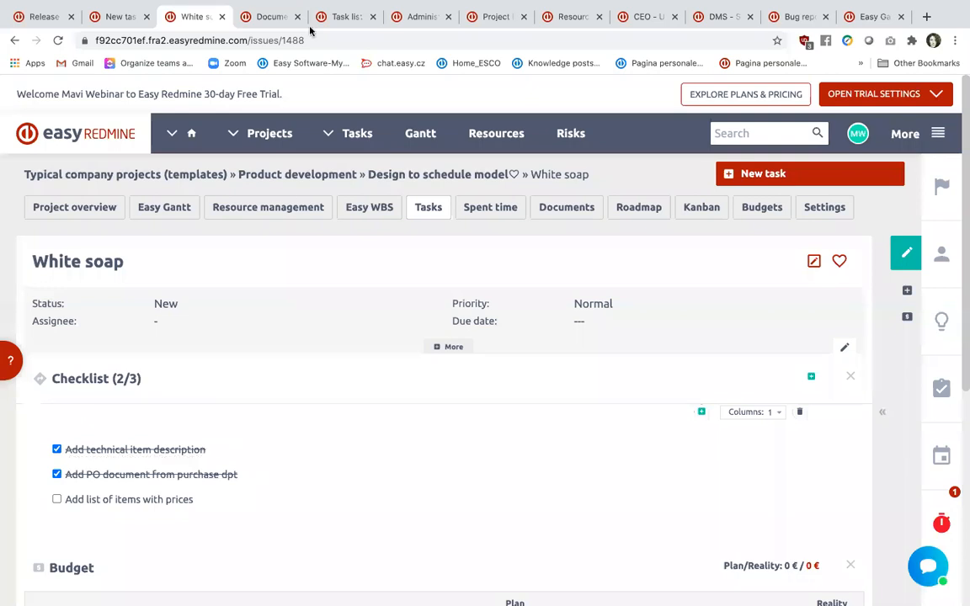
Close the Documentation task's quick editor and open it again from the task detail
left_click(263, 17)
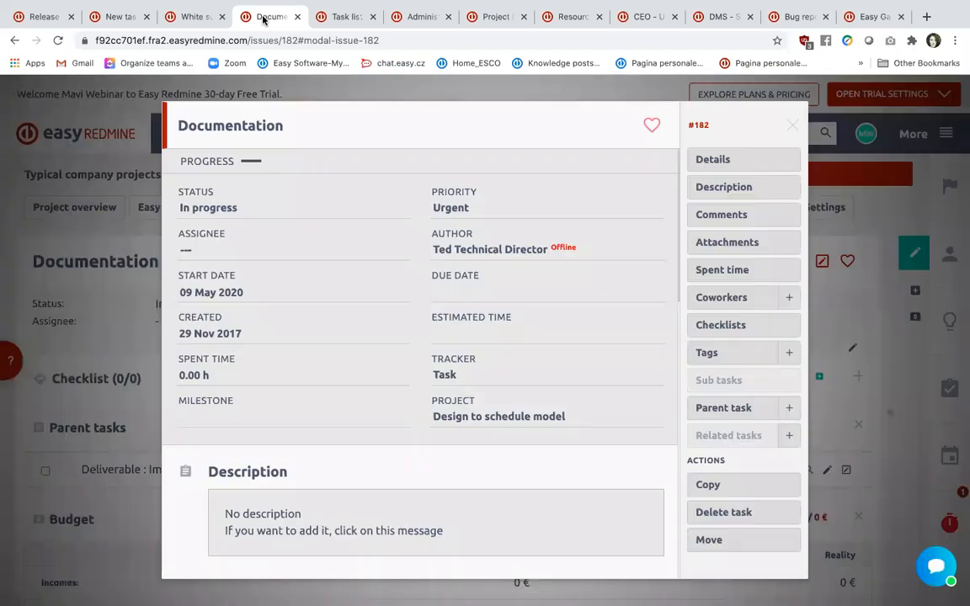
left_click(792, 124)
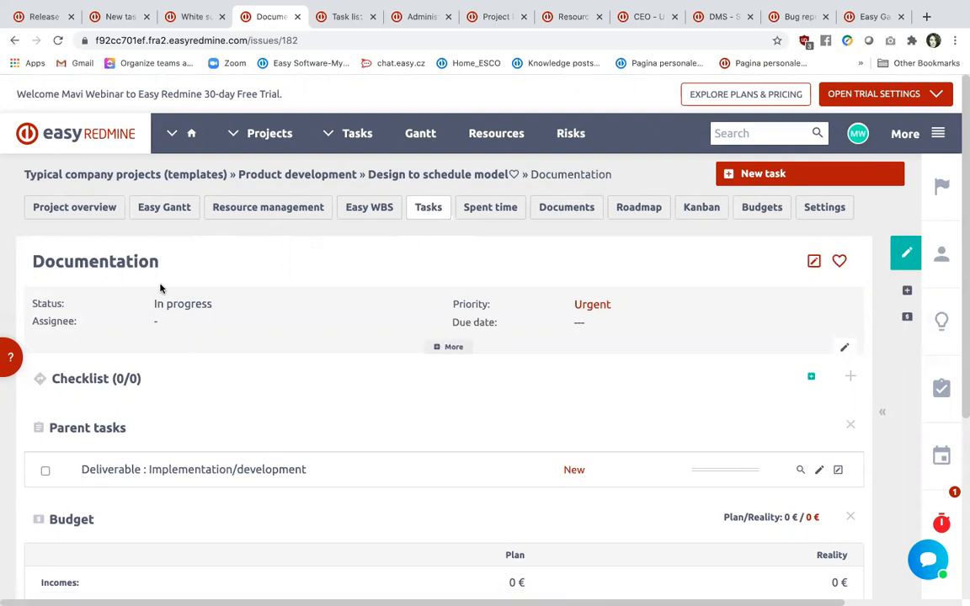
left_click(813, 262)
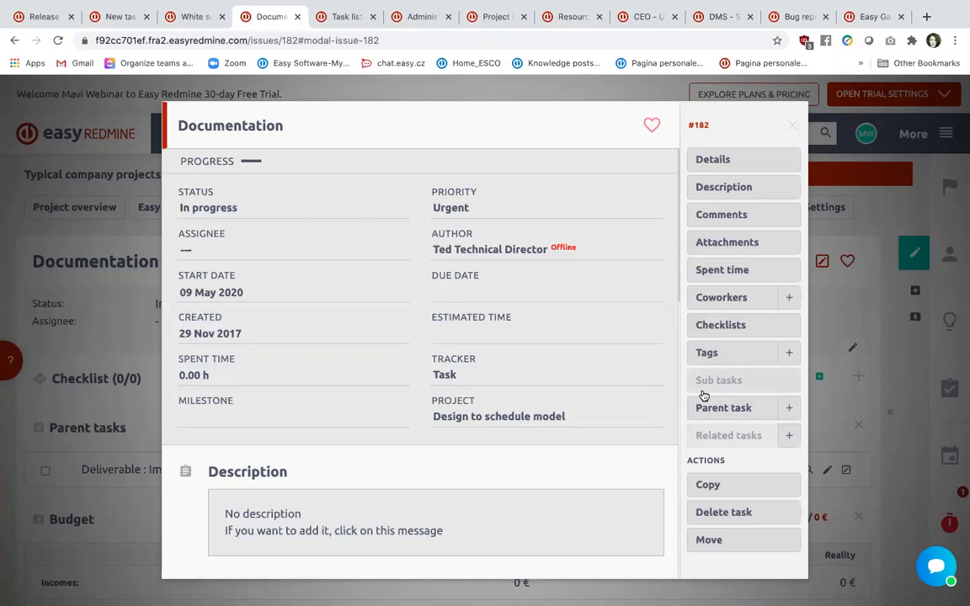
Check the selected columns in the task list options and read through the entries in the Last comments column
left_click(333, 17)
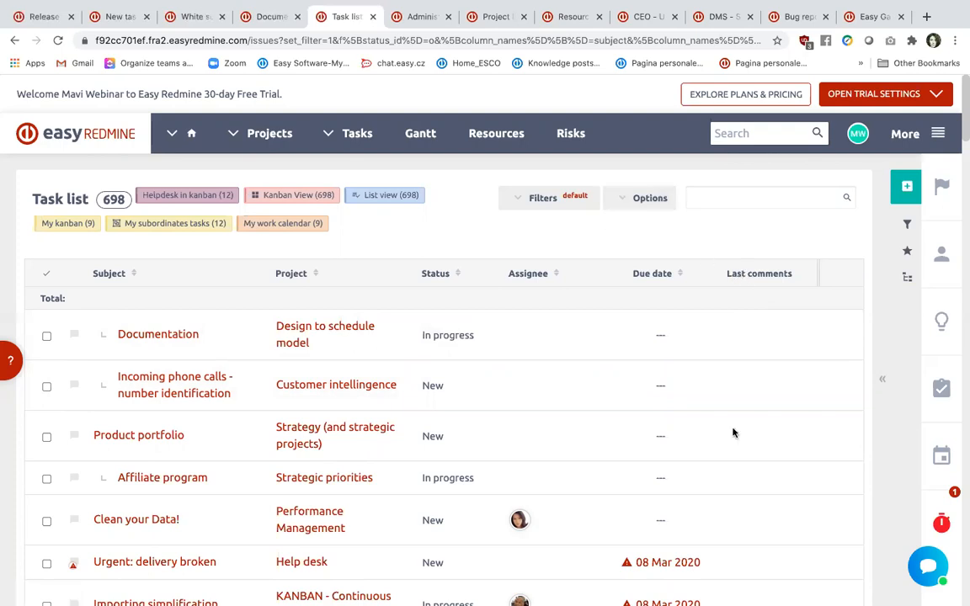
left_click(625, 197)
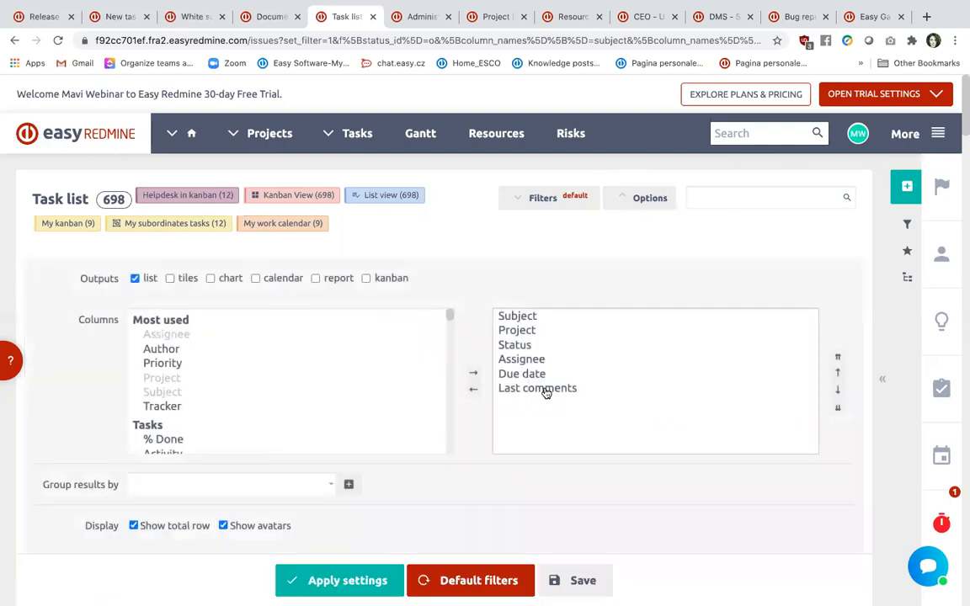
left_click(626, 199)
scroll(719, 337, "down", 3)
scroll(718, 337, "down", 5)
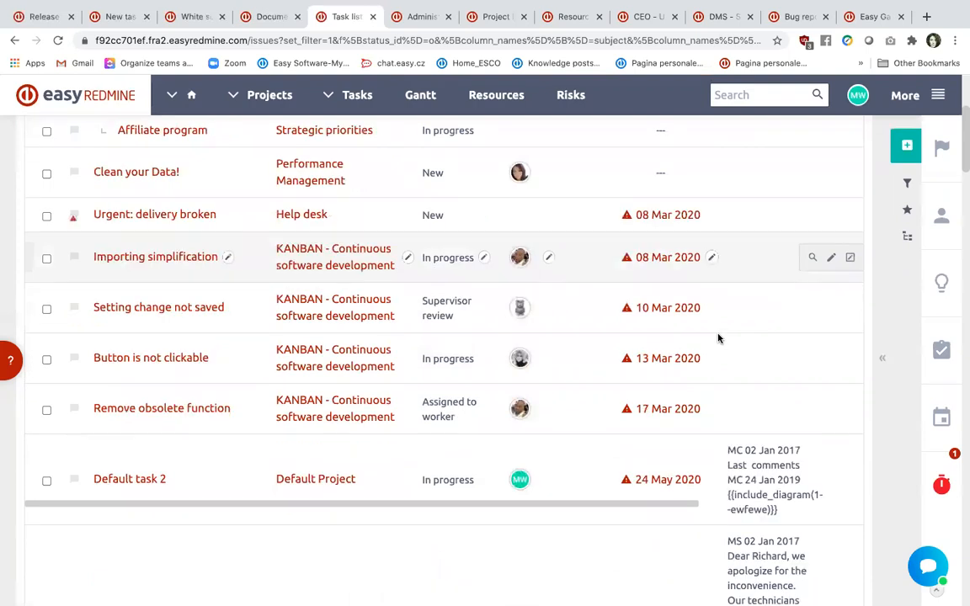
scroll(758, 324, "down", 6)
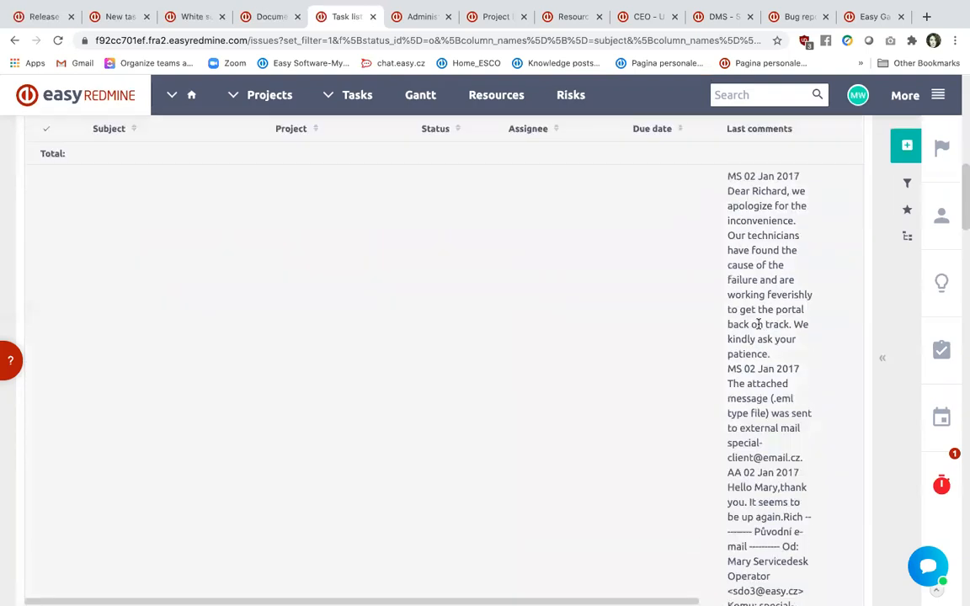
scroll(757, 324, "down", 7)
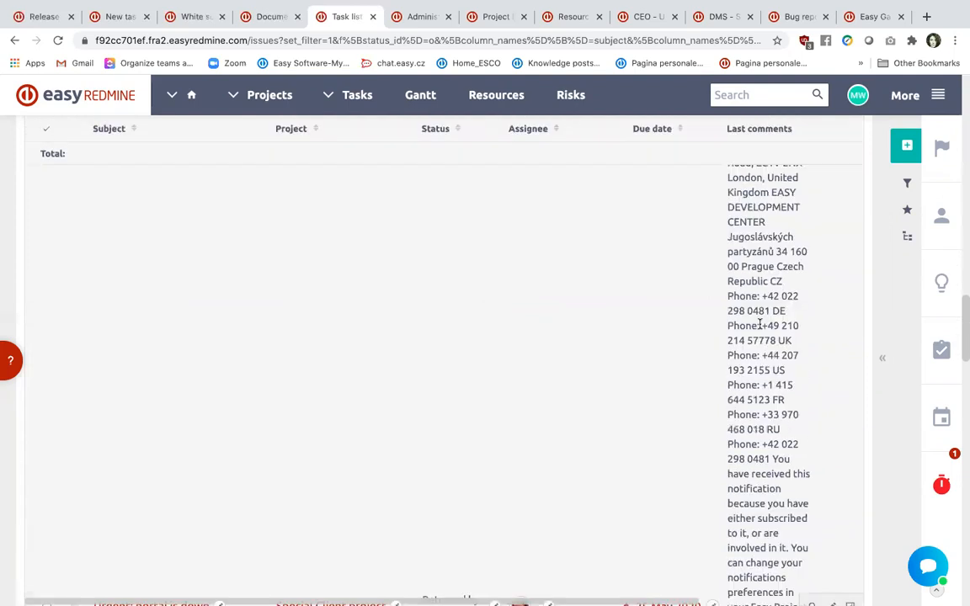
scroll(503, 307, "up", 6)
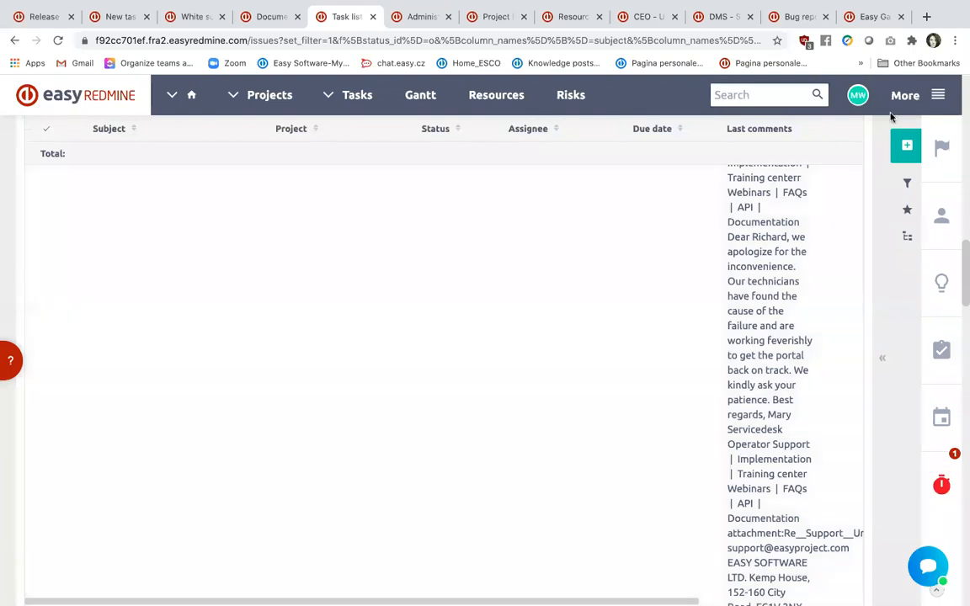
Search the administration settings for "email" and open the Email field autocomplete settings
left_click(905, 95)
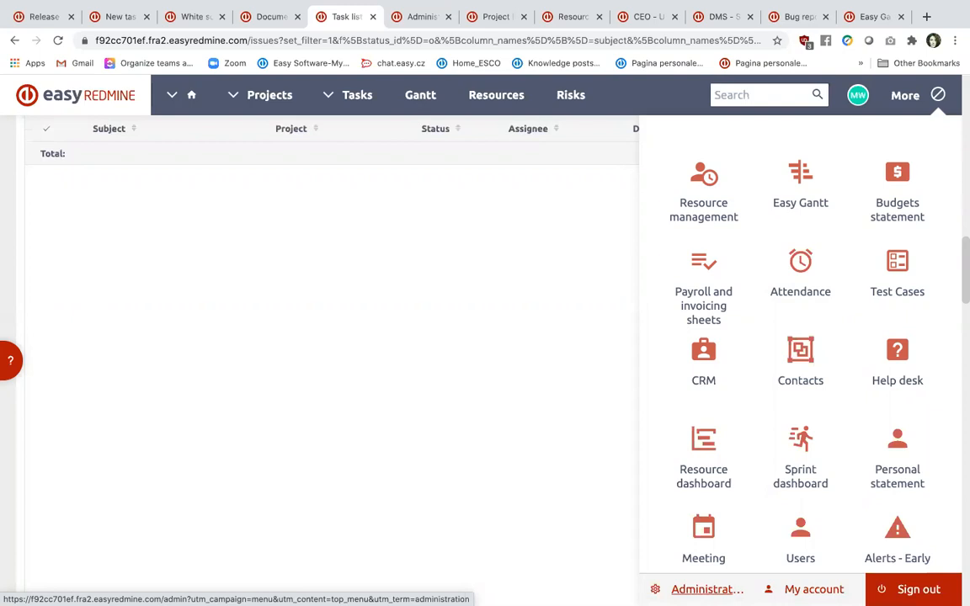
left_click(707, 589)
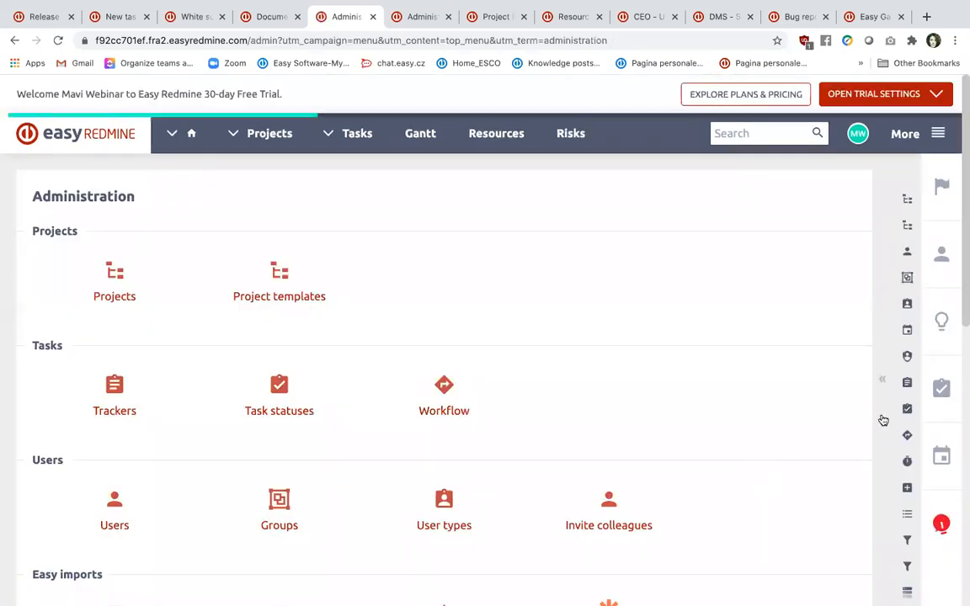
left_click(881, 380)
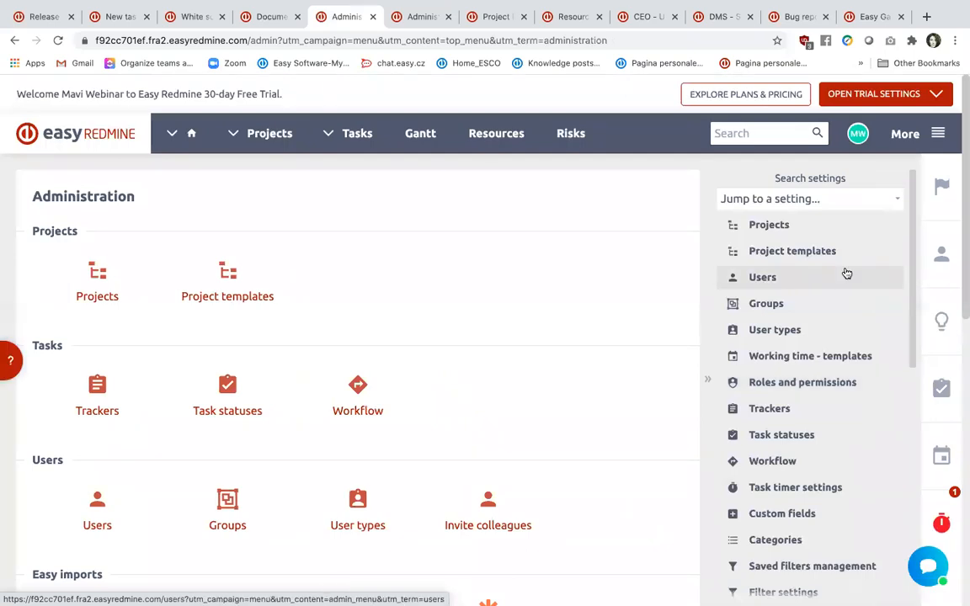
left_click(794, 196)
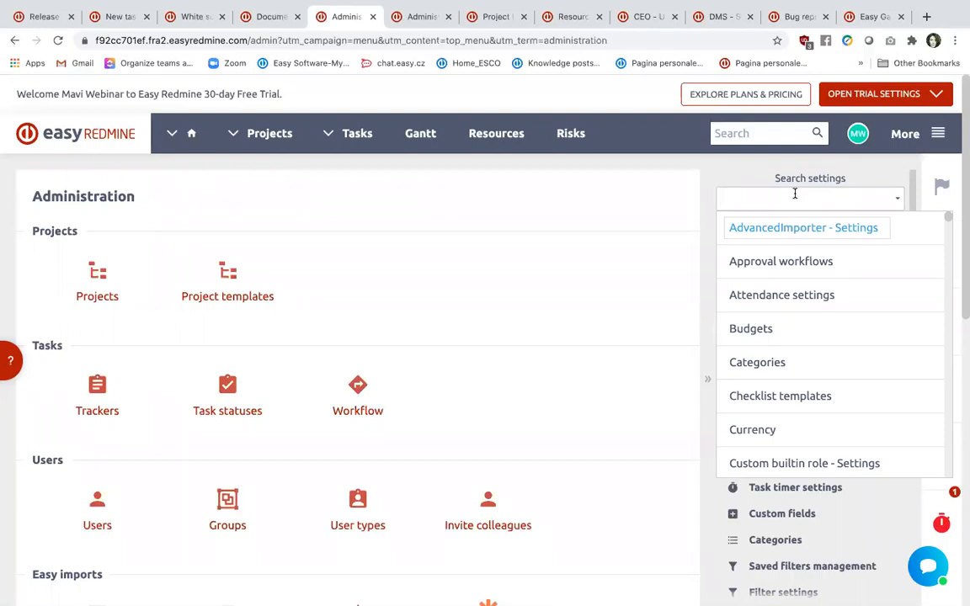
type("email")
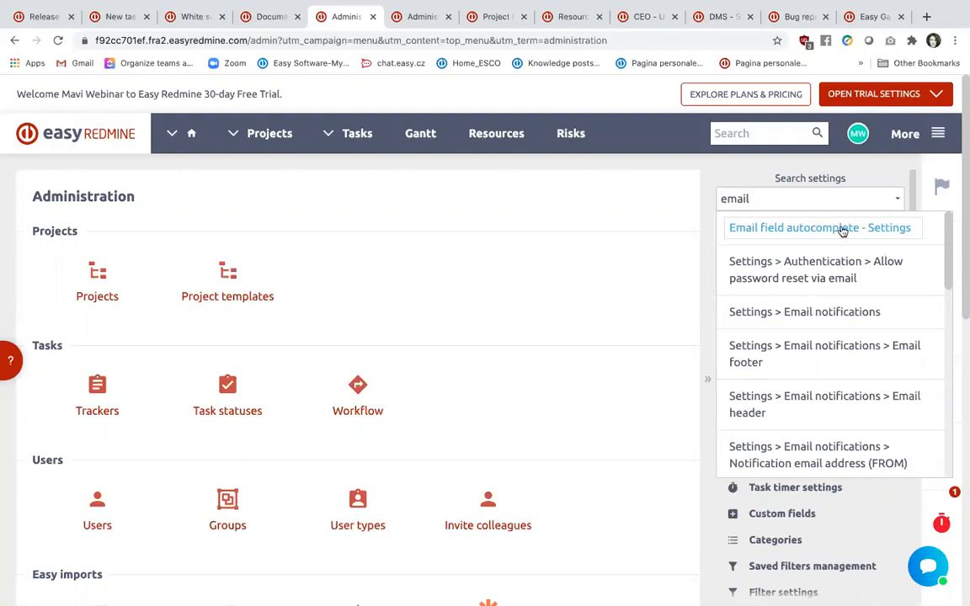
left_click(814, 229)
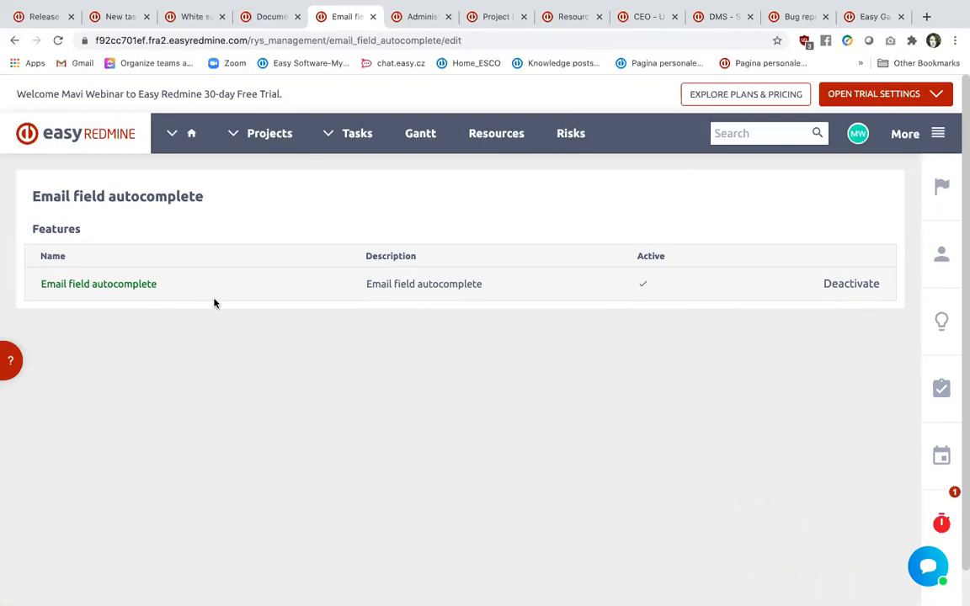
Open the deletion confirmation for the project "For demonstration of Resource management" from the administration project list
left_click(425, 29)
left_click(489, 29)
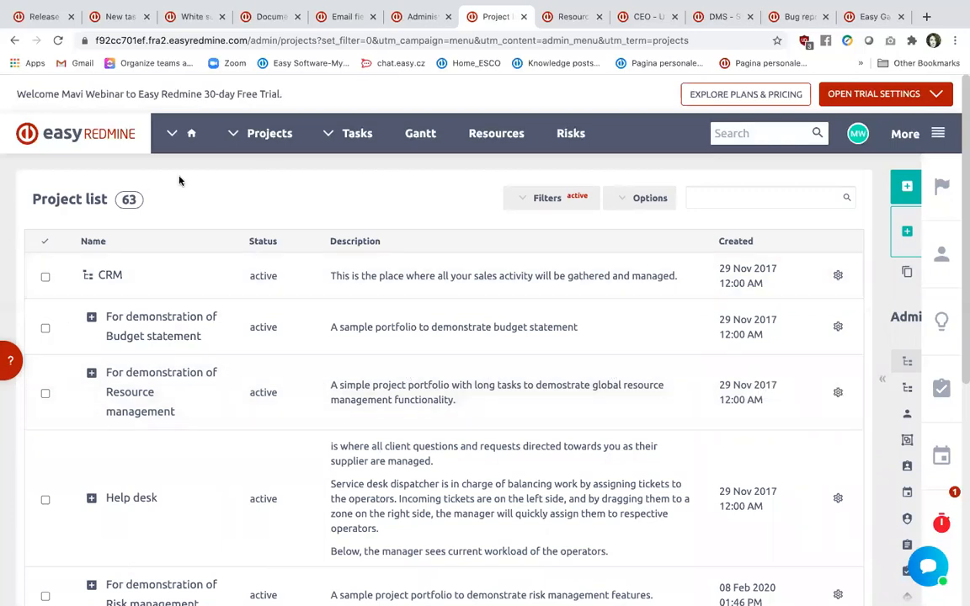
left_click(838, 394)
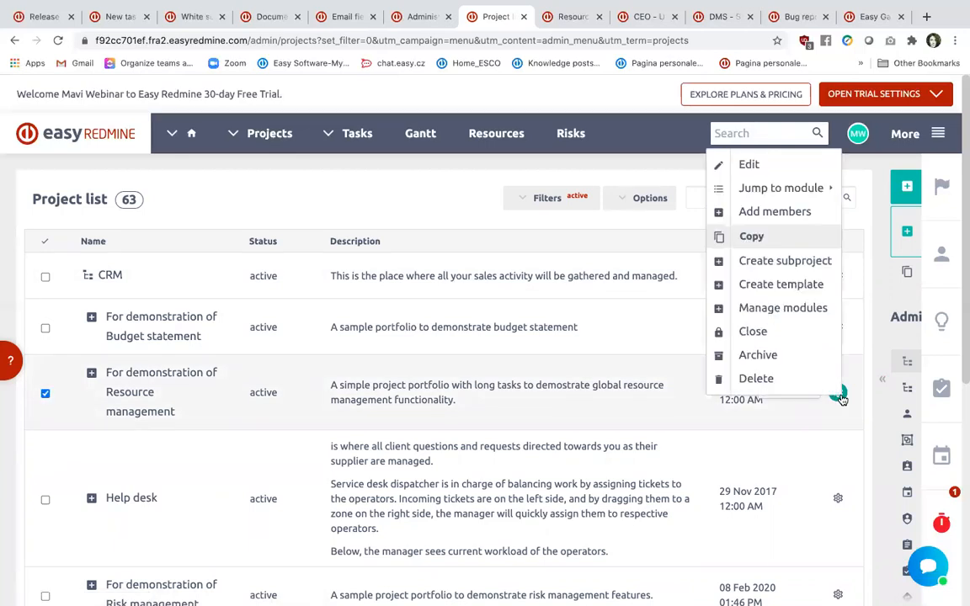
left_click(776, 380)
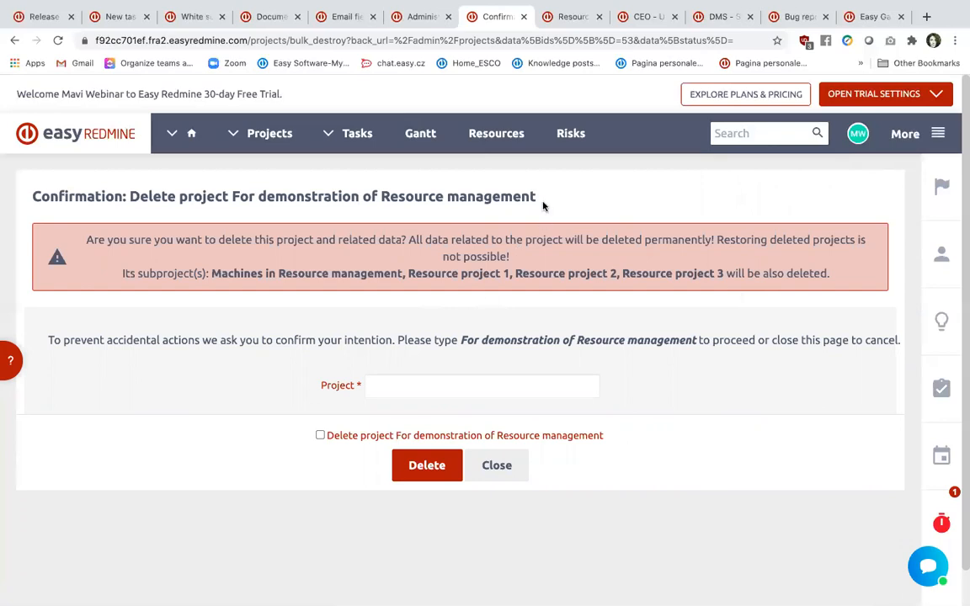
Examine the Planning resource dashboard, including its project Gantt, the weekly resource report for the next 30 days and the allocation charts
left_click(568, 20)
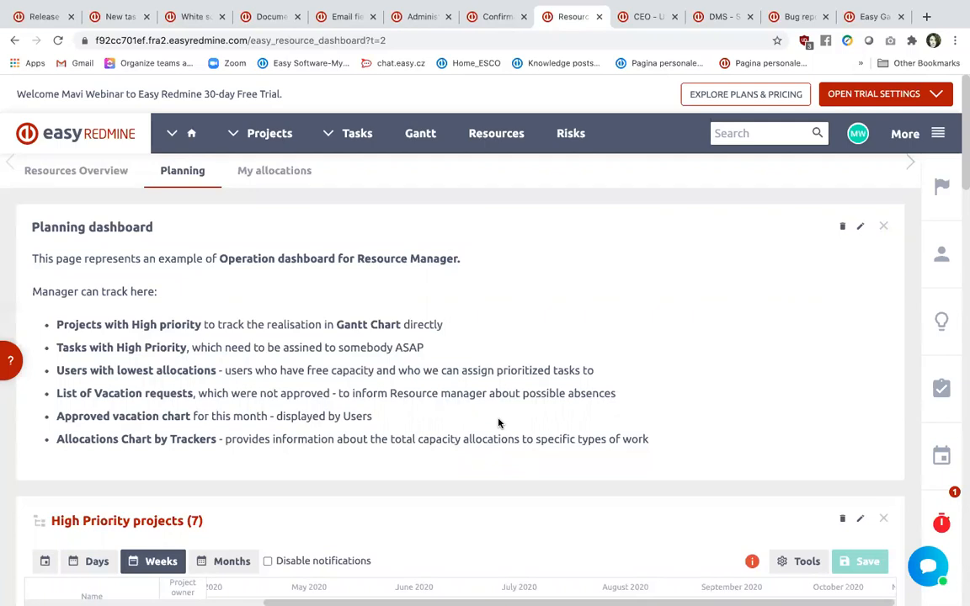
scroll(498, 422, "down", 4)
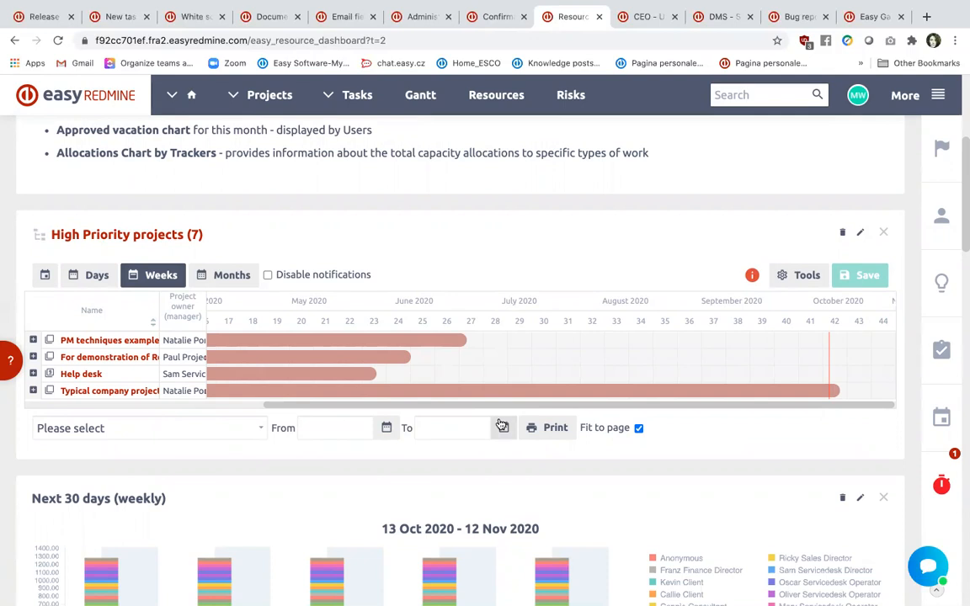
scroll(502, 425, "down", 5)
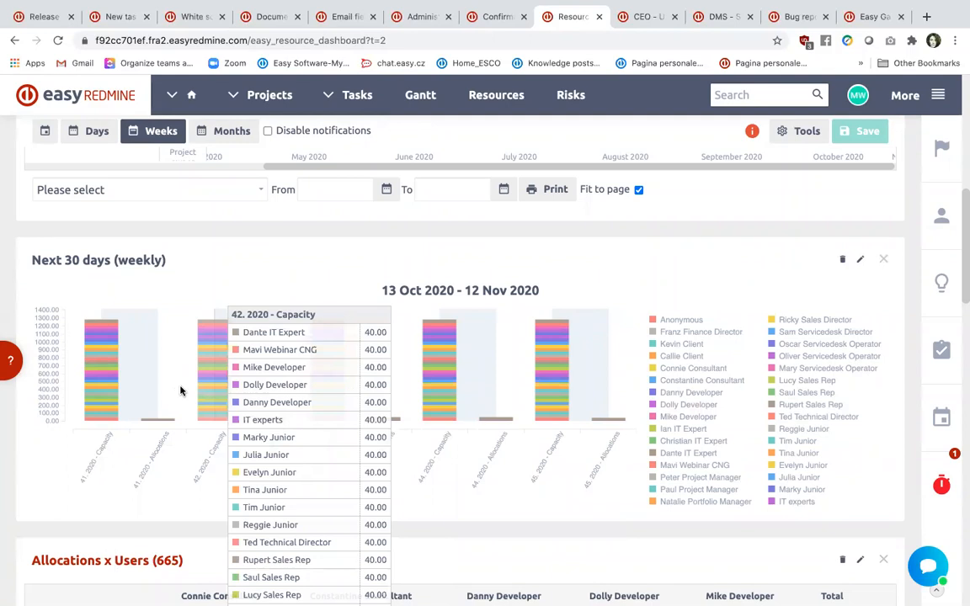
scroll(180, 391, "down", 15)
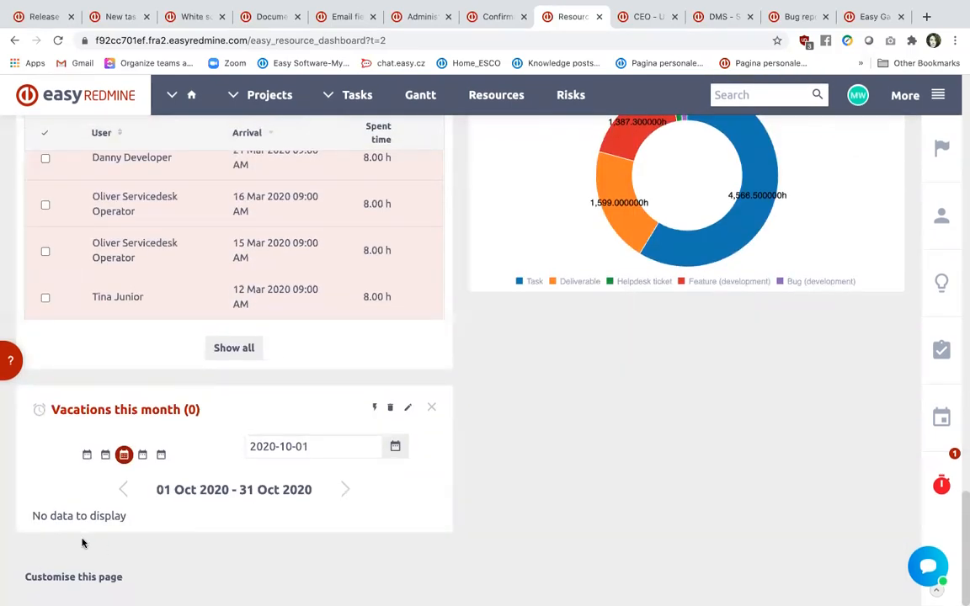
scroll(132, 567, "up", 1)
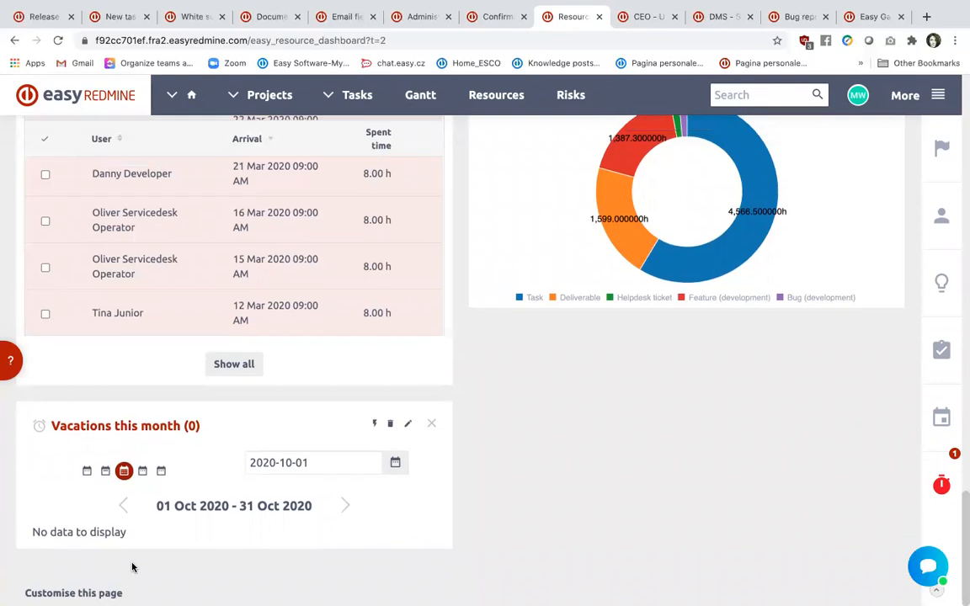
scroll(132, 568, "up", 10)
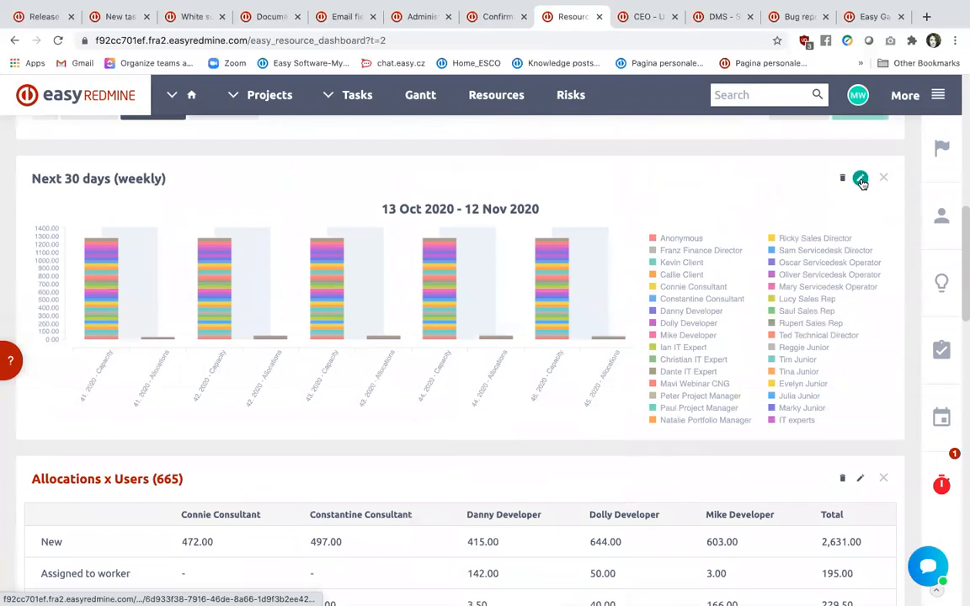
scroll(552, 356, "down", 15)
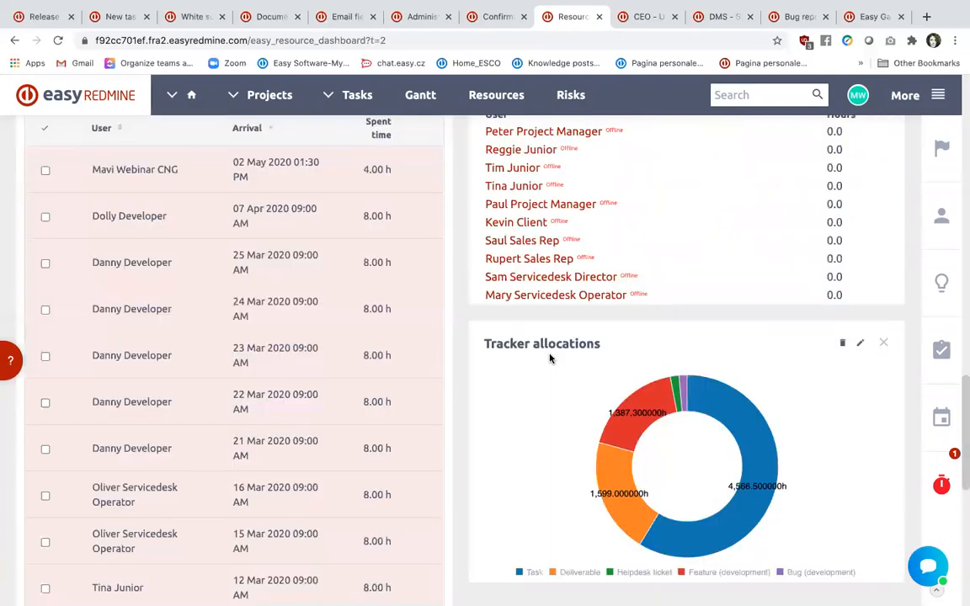
Check the modules available for customizing the Planning resource dashboard, find Resource Report under Users, and return to the dashboard without adding it
left_click(93, 576)
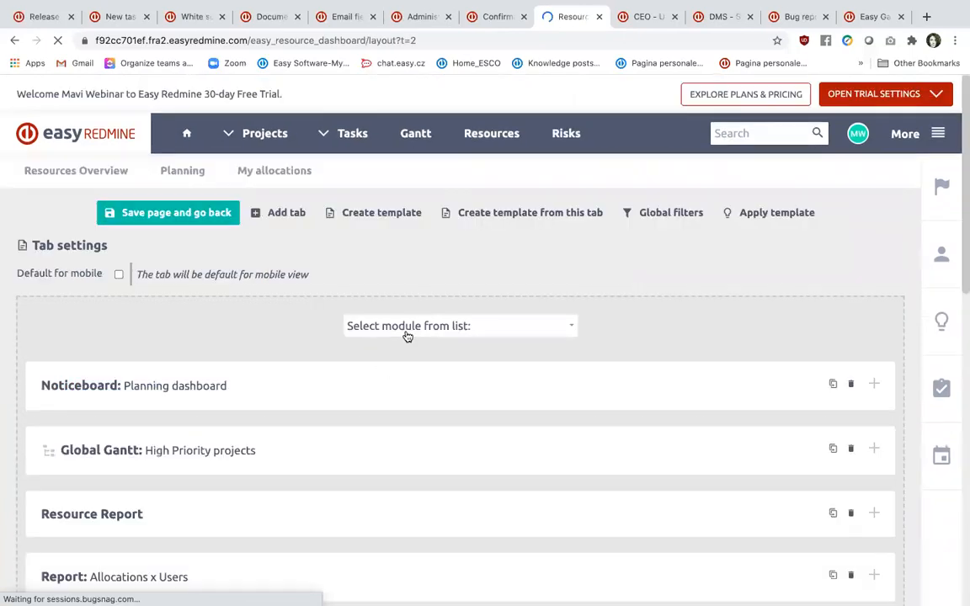
left_click(407, 326)
scroll(439, 508, "down", 5)
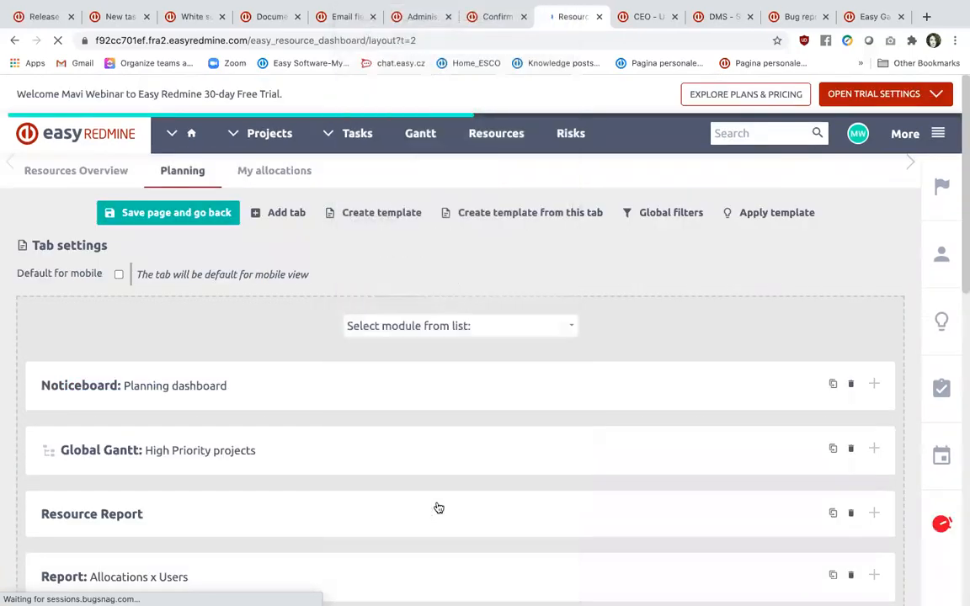
left_click(448, 330)
scroll(450, 512, "down", 5)
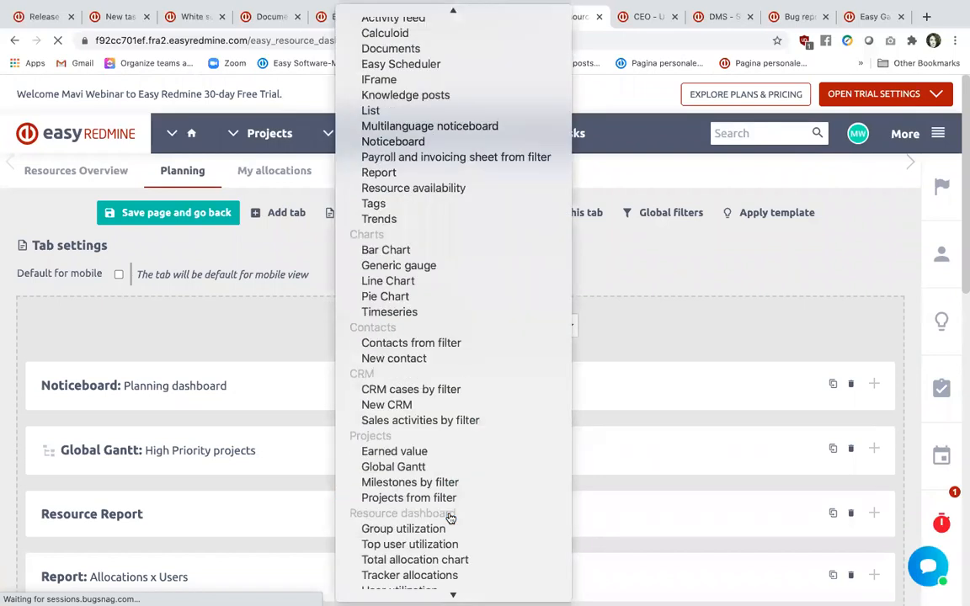
scroll(450, 518, "down", 3)
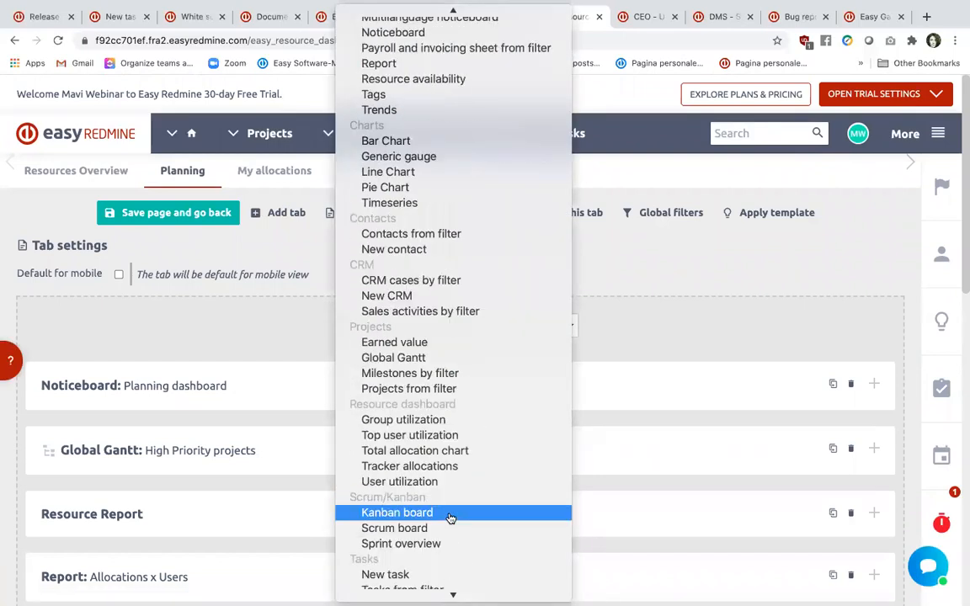
scroll(450, 518, "down", 7)
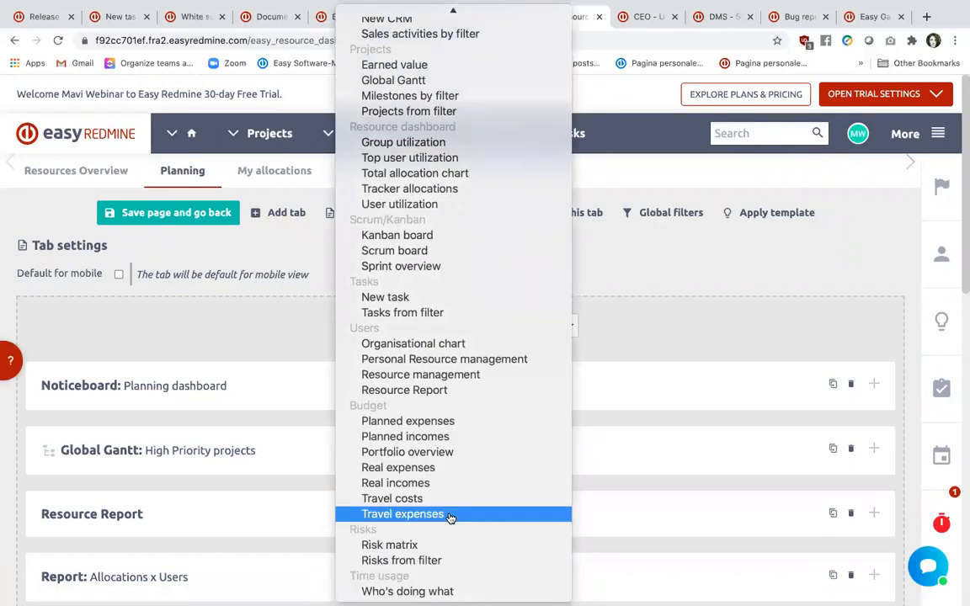
scroll(452, 472, "up", 2)
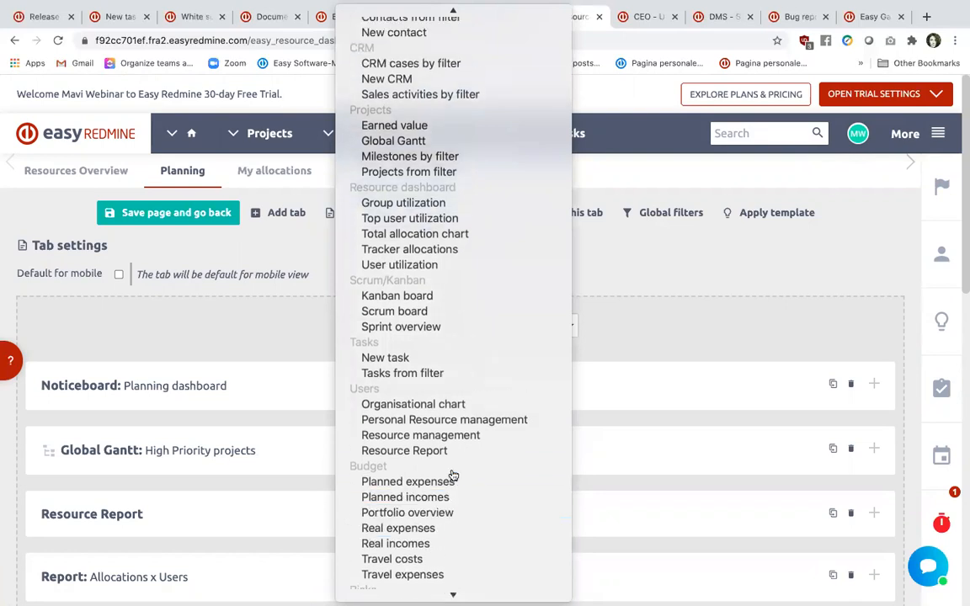
scroll(452, 476, "down", 2)
scroll(452, 474, "up", 5)
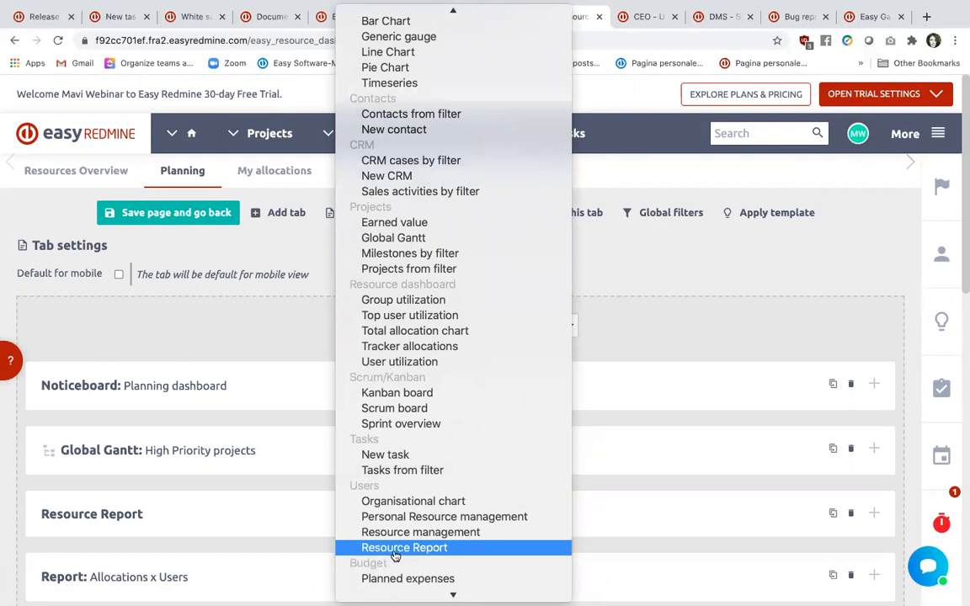
left_click(15, 41)
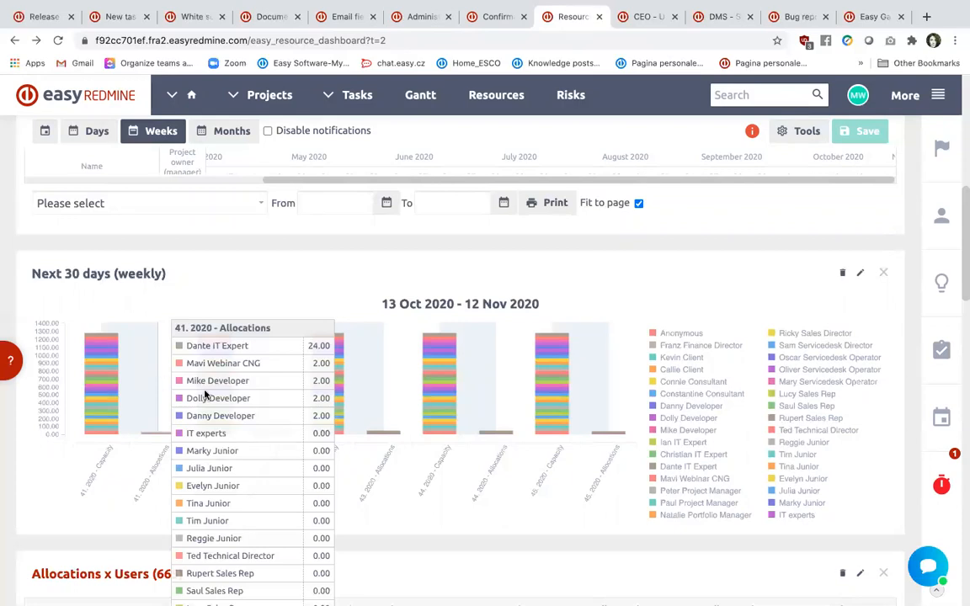
Review the Builtin role options in the CEO user type settings without changing the role
left_click(639, 17)
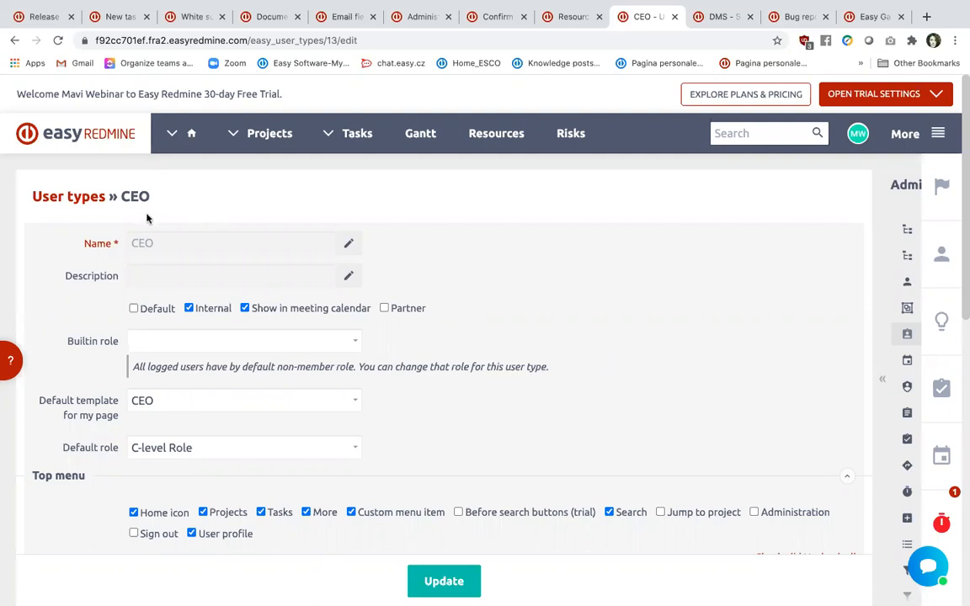
left_click(178, 348)
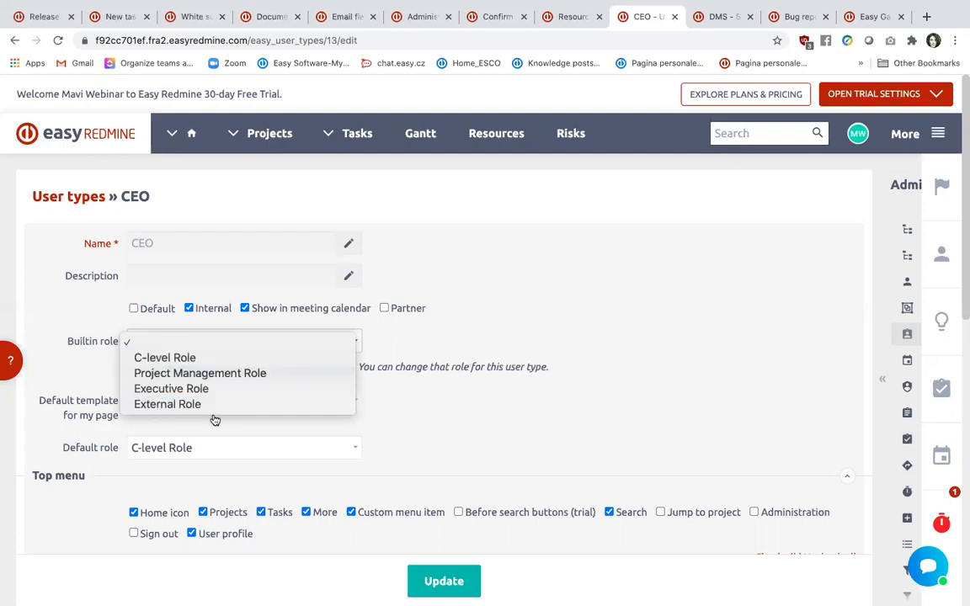
left_click(580, 287)
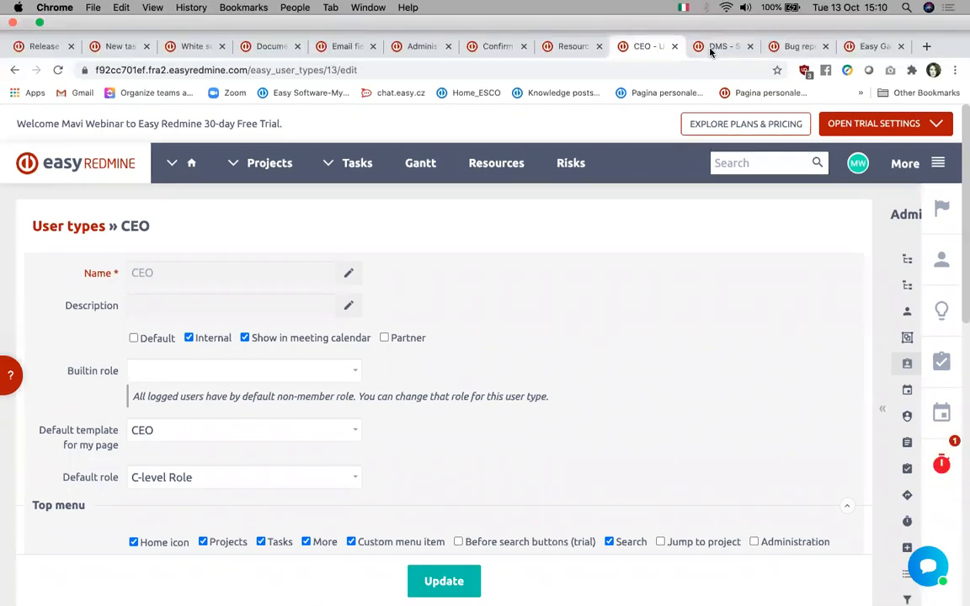
Examine the Sample project's DMS folder tree by expanding the Legal folder, then deselect and collapse it again
left_click(709, 48)
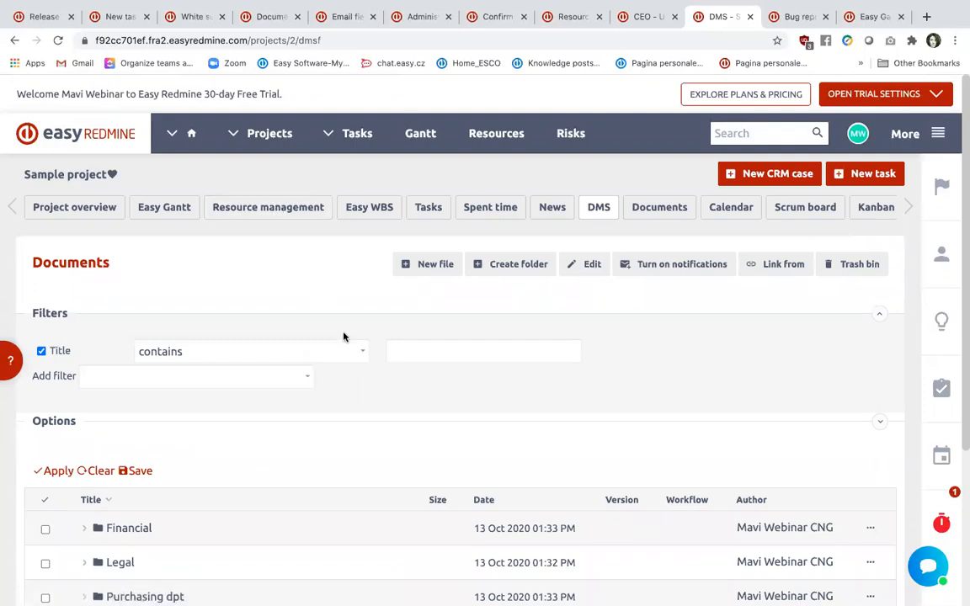
scroll(390, 373, "down", 2)
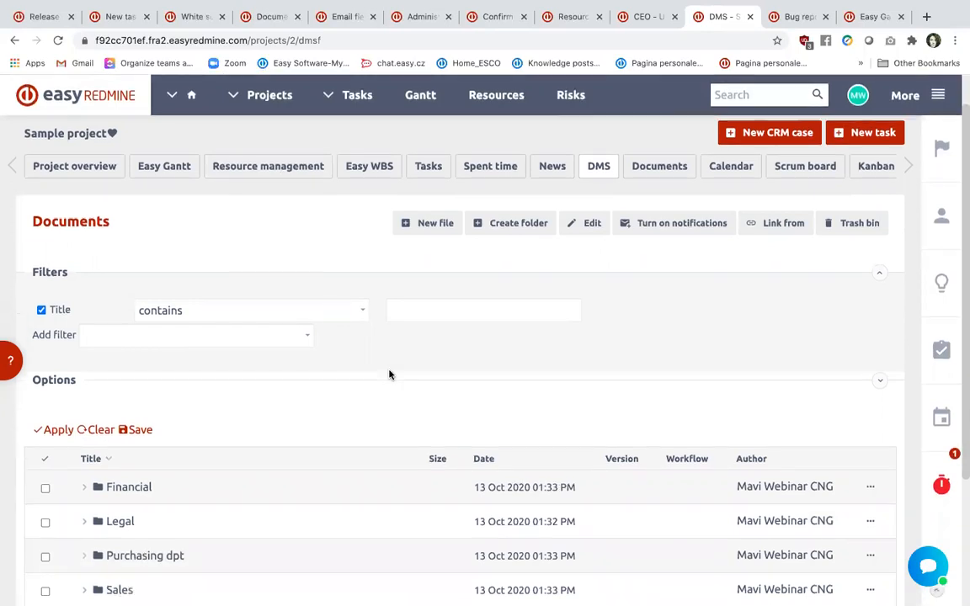
left_click(85, 470)
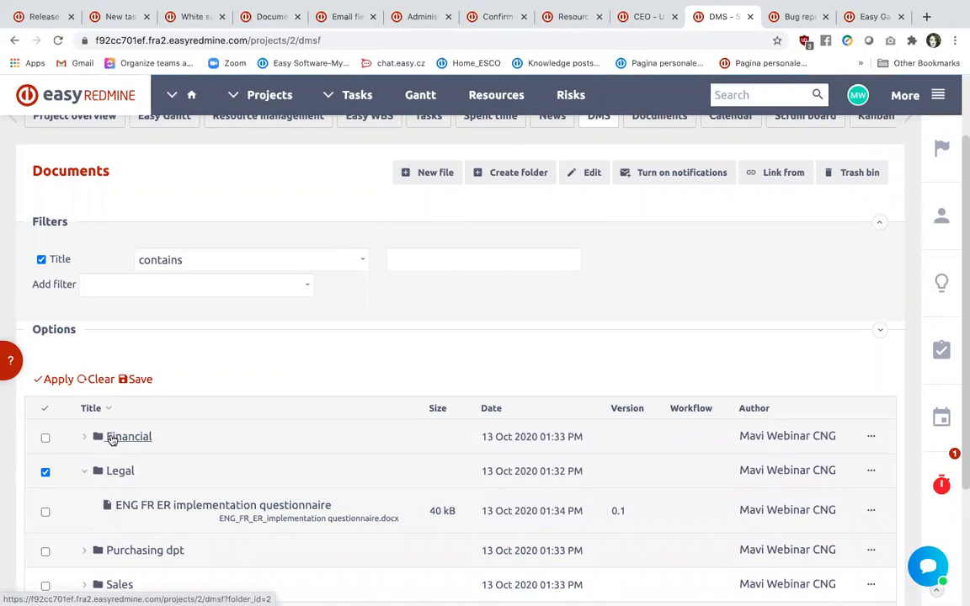
scroll(109, 481, "down", 1)
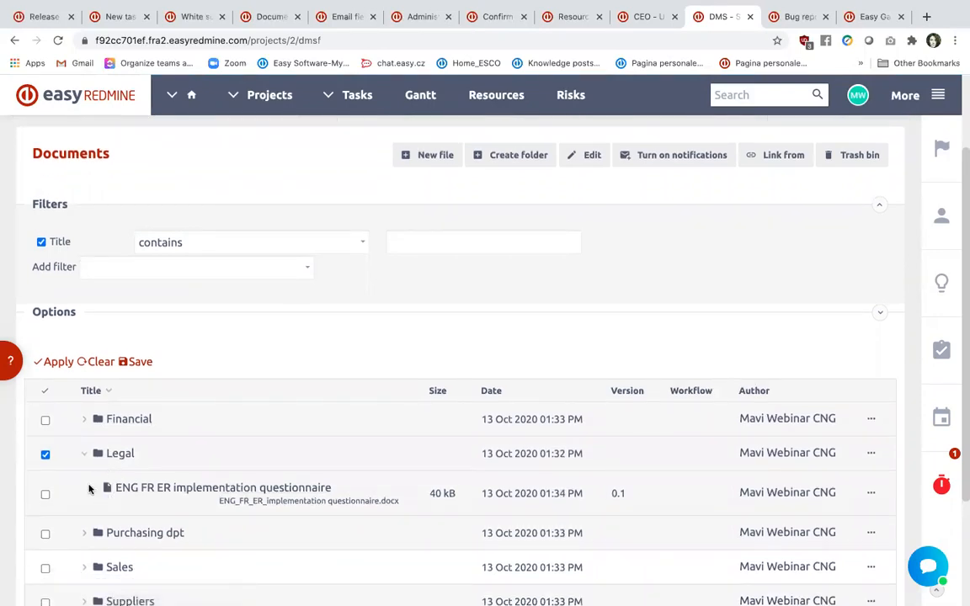
left_click(46, 495)
left_click(45, 454)
left_click_drag(83, 487, 83, 498)
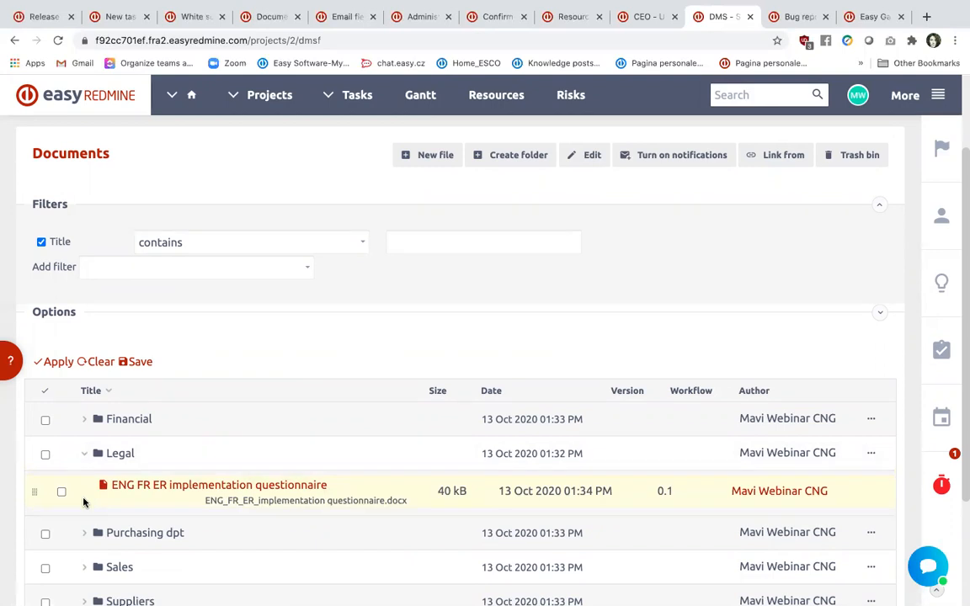
left_click_drag(83, 502, 95, 453)
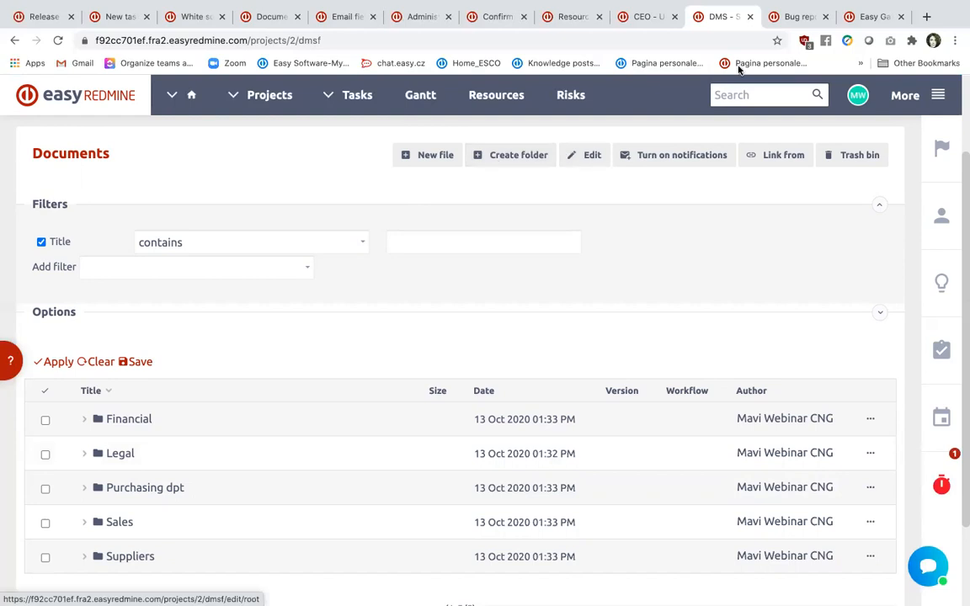
Start updating the Help desk task "Bug report" and add the first address suggested for "pm" as an Email to recipient
left_click(787, 17)
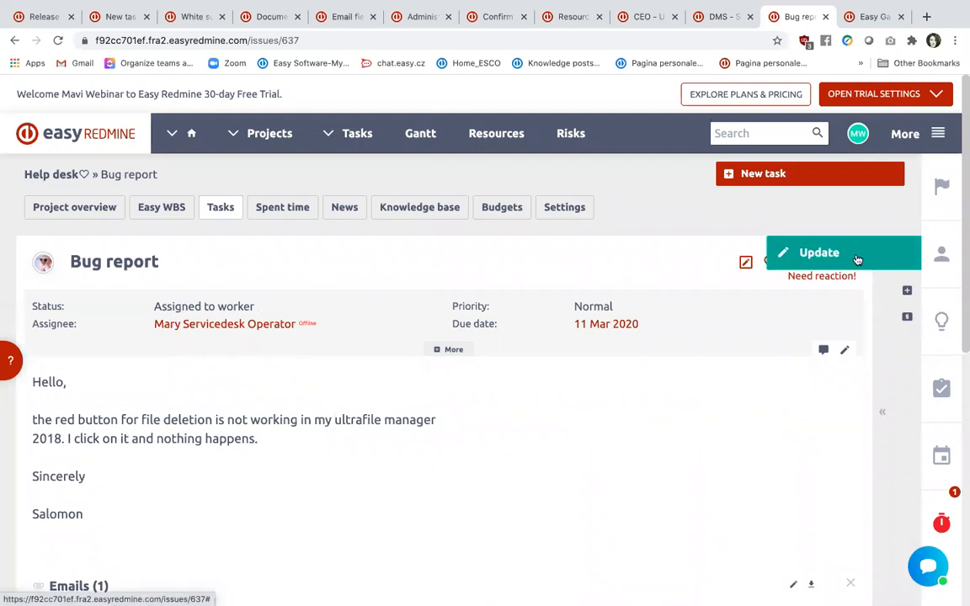
left_click(857, 260)
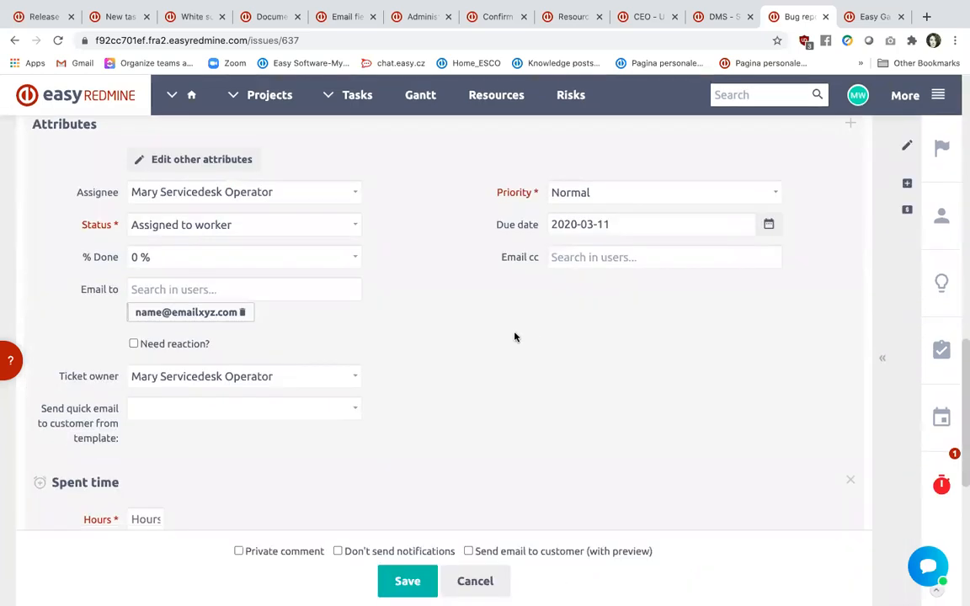
left_click(155, 287)
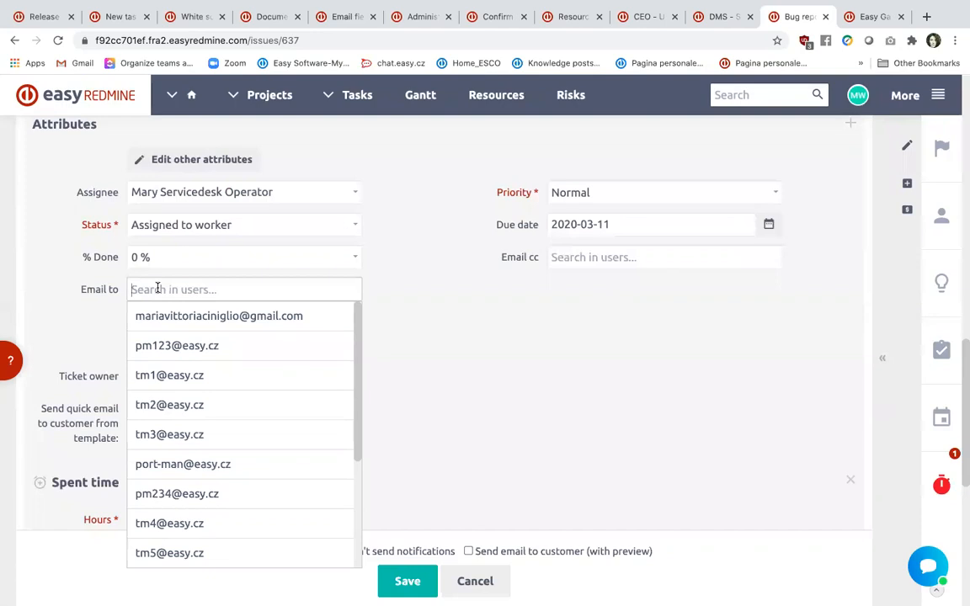
type("pm")
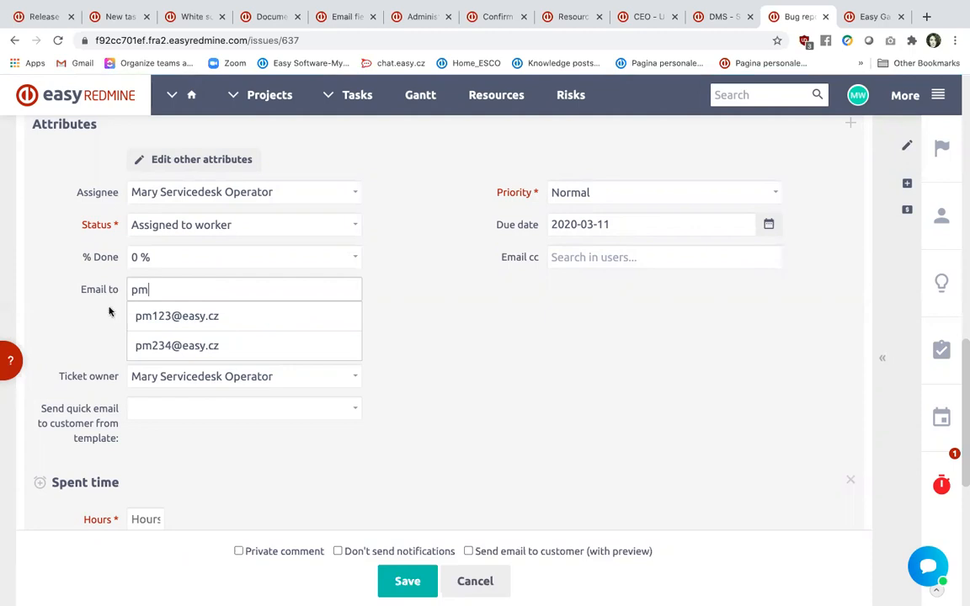
left_click(151, 316)
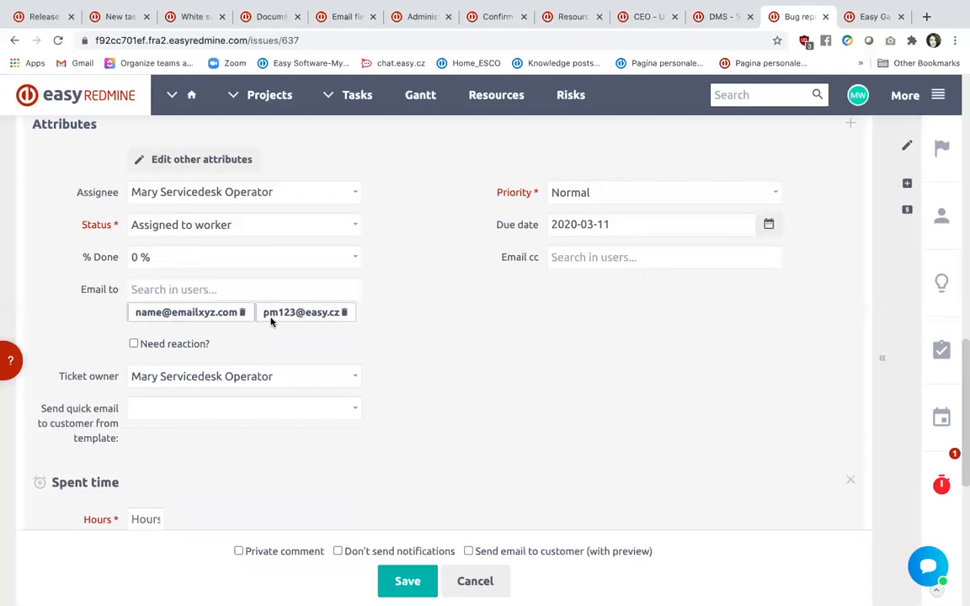
Set the Bug report task's % Done to 40 % and enter 2 hours of spent time
scroll(319, 316, "down", 1)
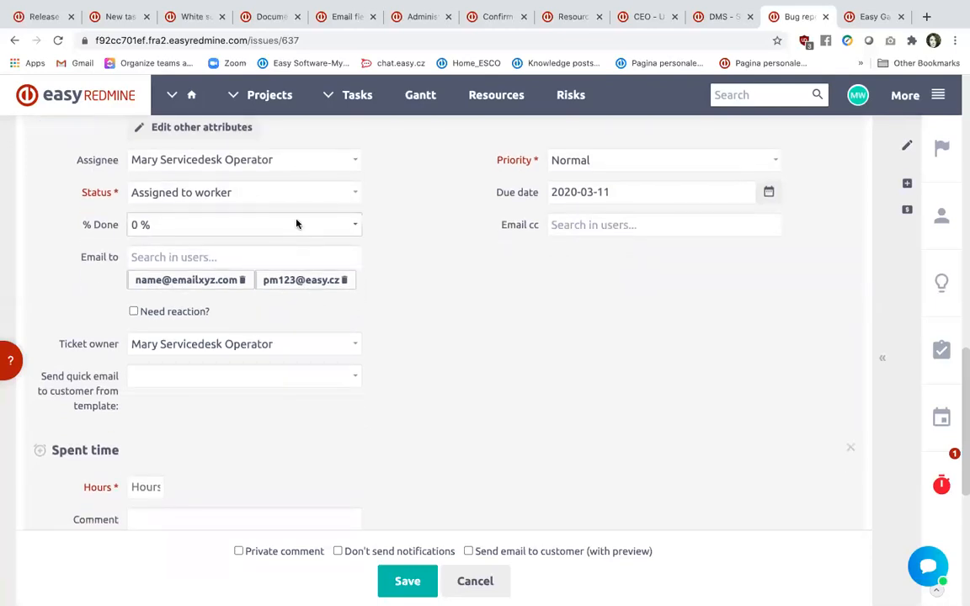
left_click(296, 223)
left_click(288, 287)
scroll(163, 374, "down", 3)
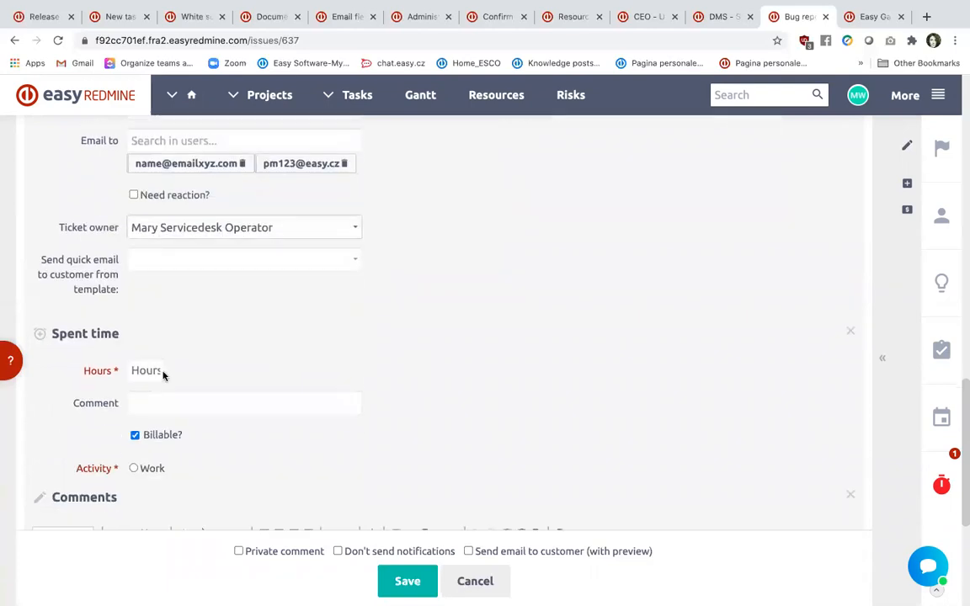
left_click(135, 368)
type("2")
Add the comment "jhsdakldòsdfk", set the spent time activity to Work, and save the Bug report update
scroll(249, 391, "down", 6)
left_click(247, 419)
type("jhsdakldòsdfk")
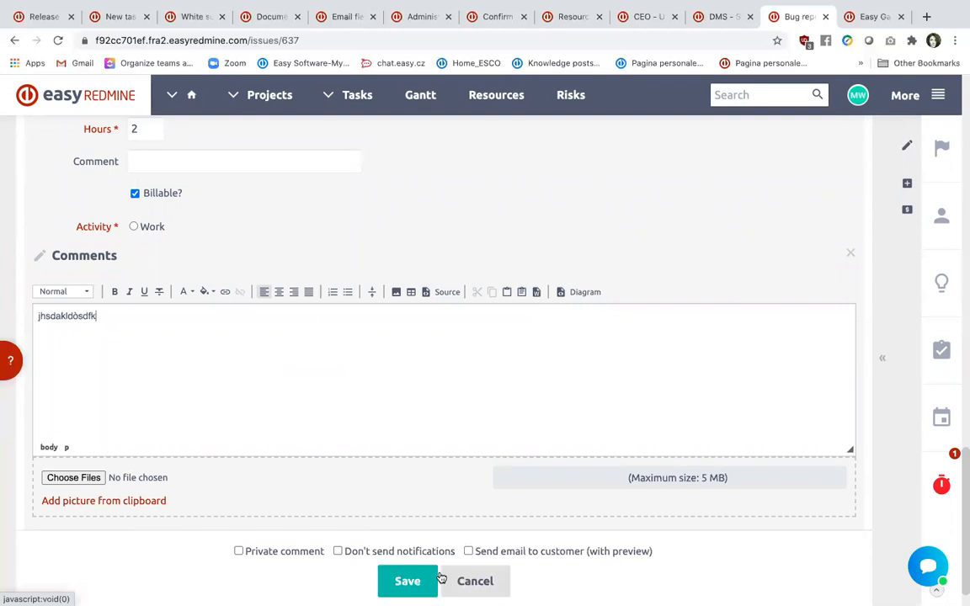
left_click(133, 227)
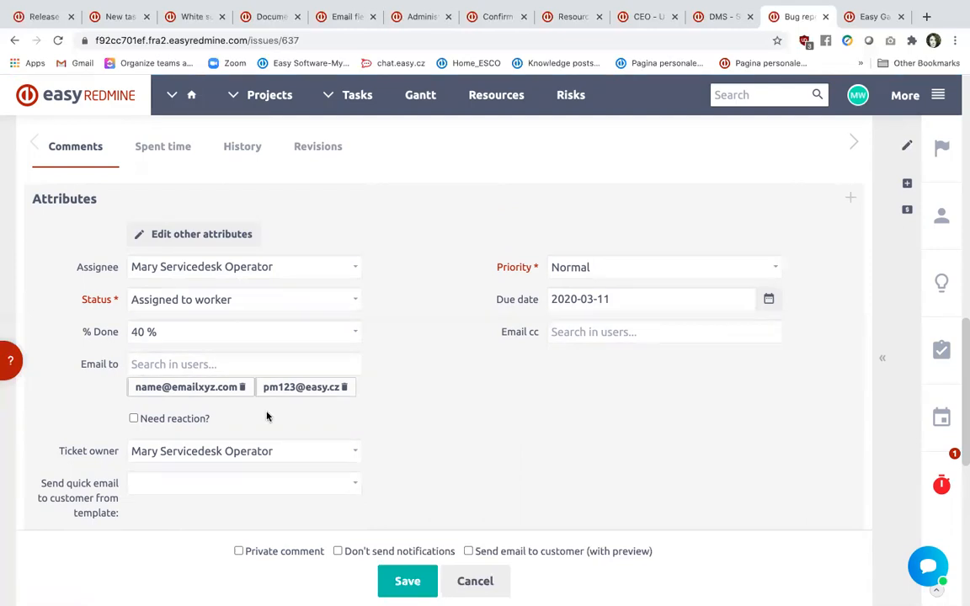
scroll(393, 431, "down", 2)
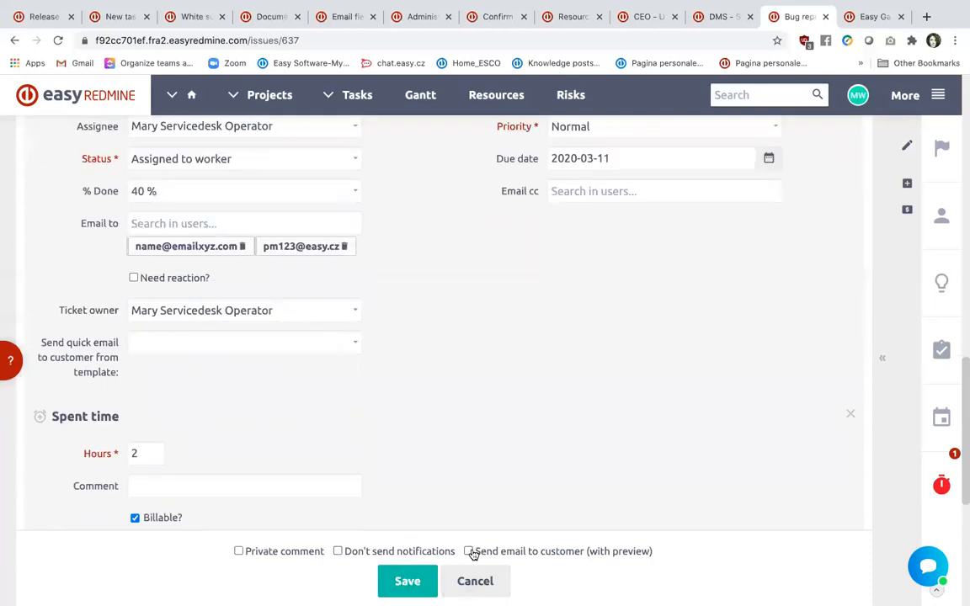
left_click(413, 581)
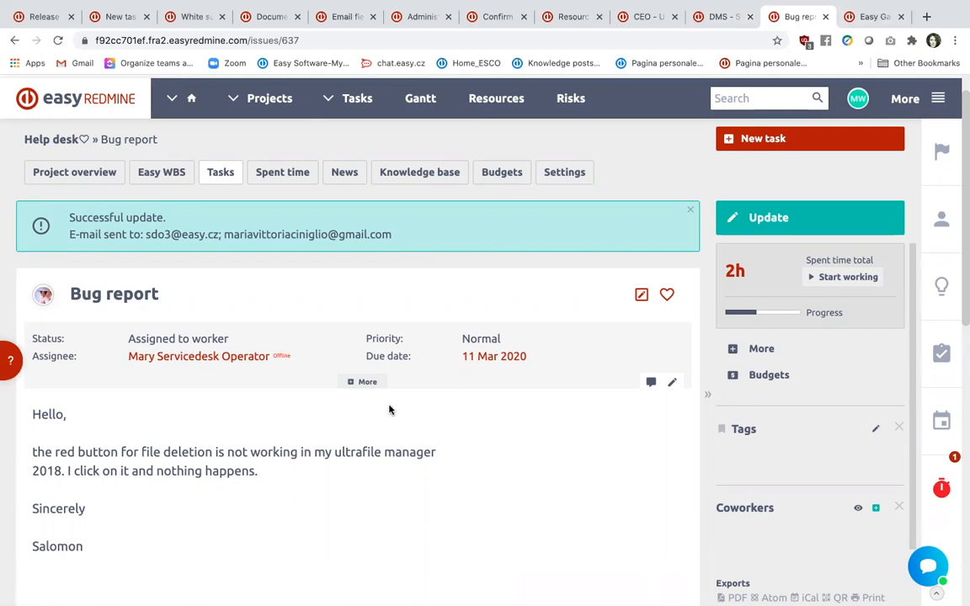
Examine the gradient task bars in the Strategic priorities project's Easy Gantt and open the Gantt chart legend
mouse_move(534, 7)
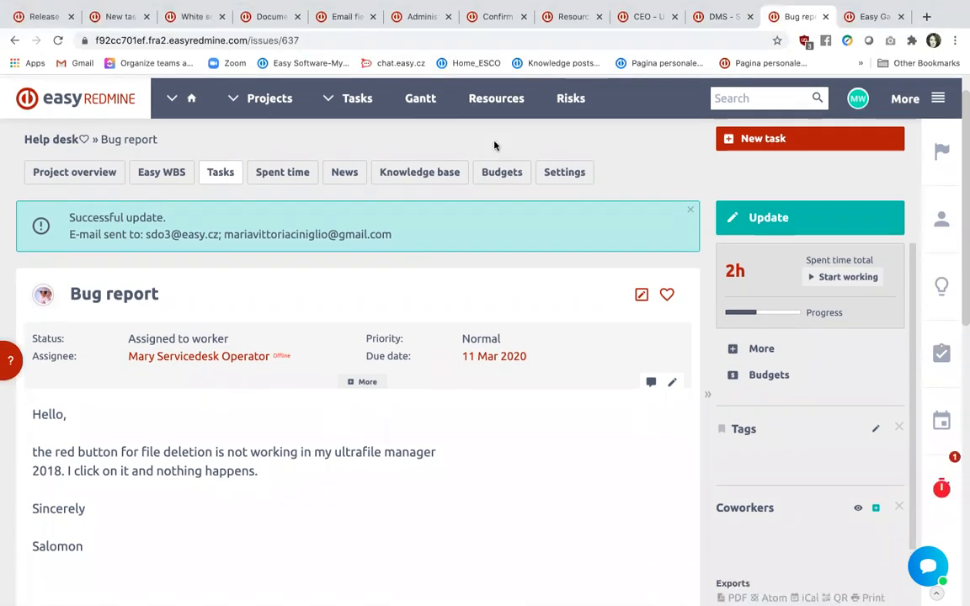
left_click(867, 17)
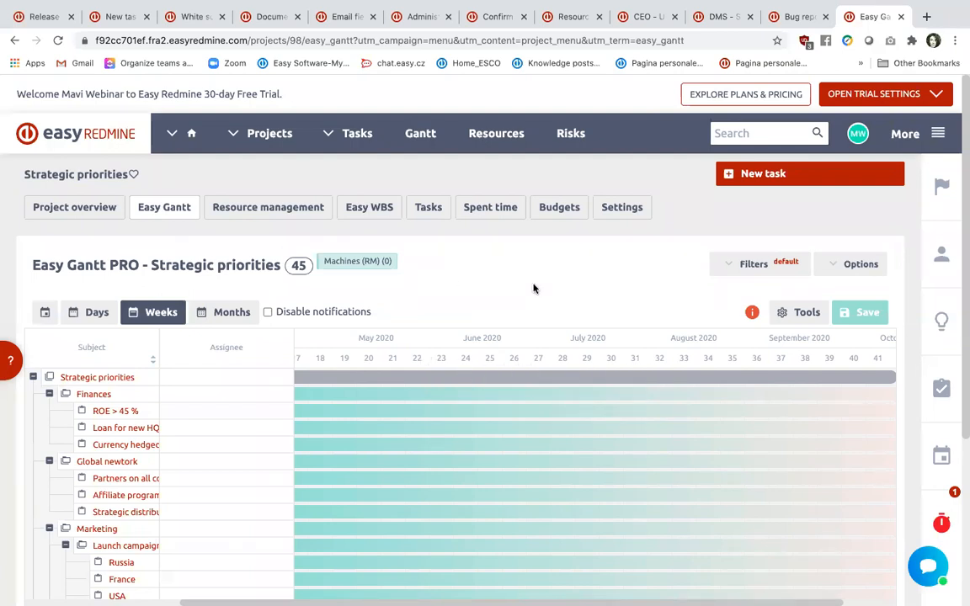
scroll(536, 427, "left", 3)
scroll(536, 427, "down", 1)
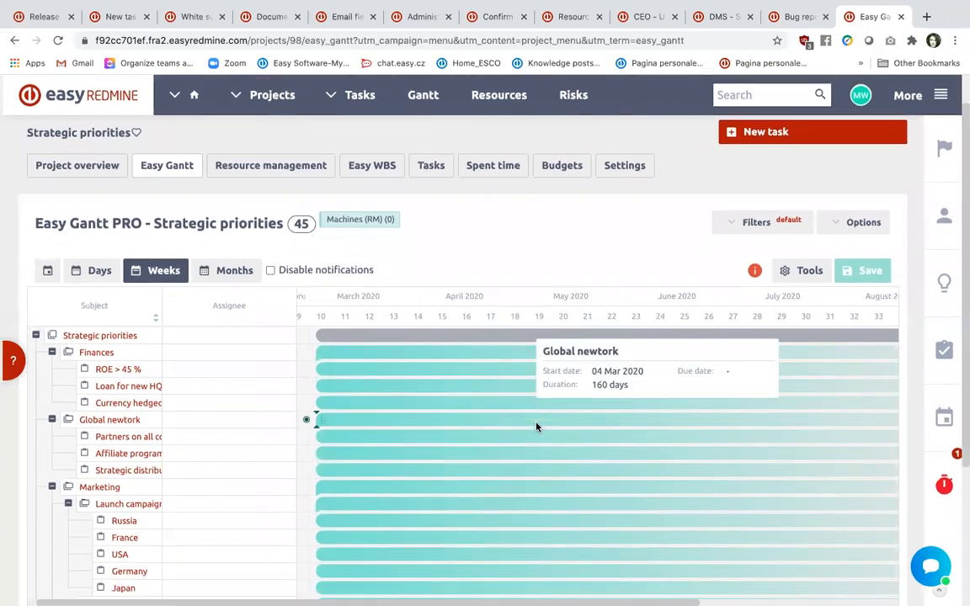
scroll(522, 421, "down", 2)
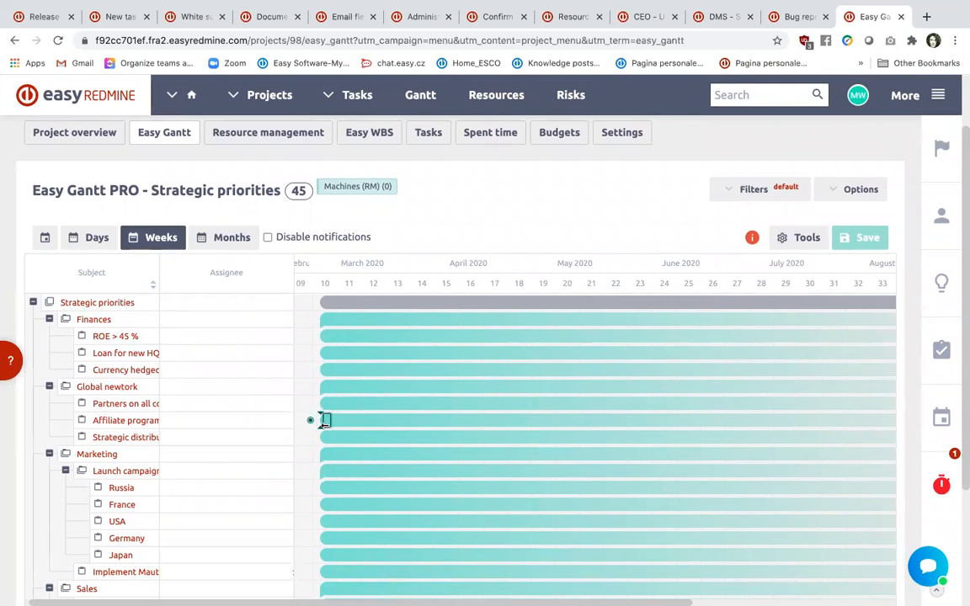
scroll(391, 414, "down", 3)
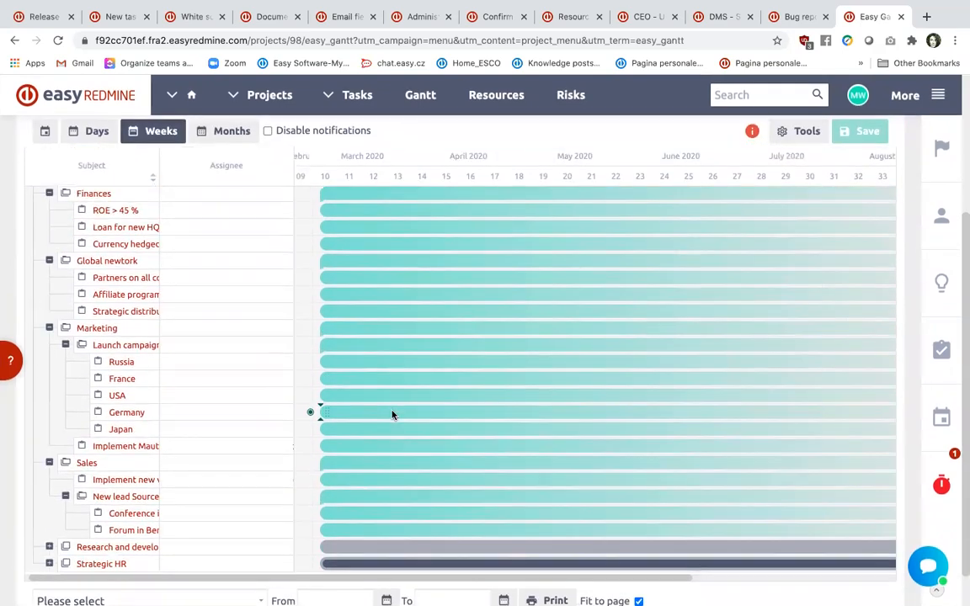
mouse_move(390, 362)
scroll(598, 308, "up", 1)
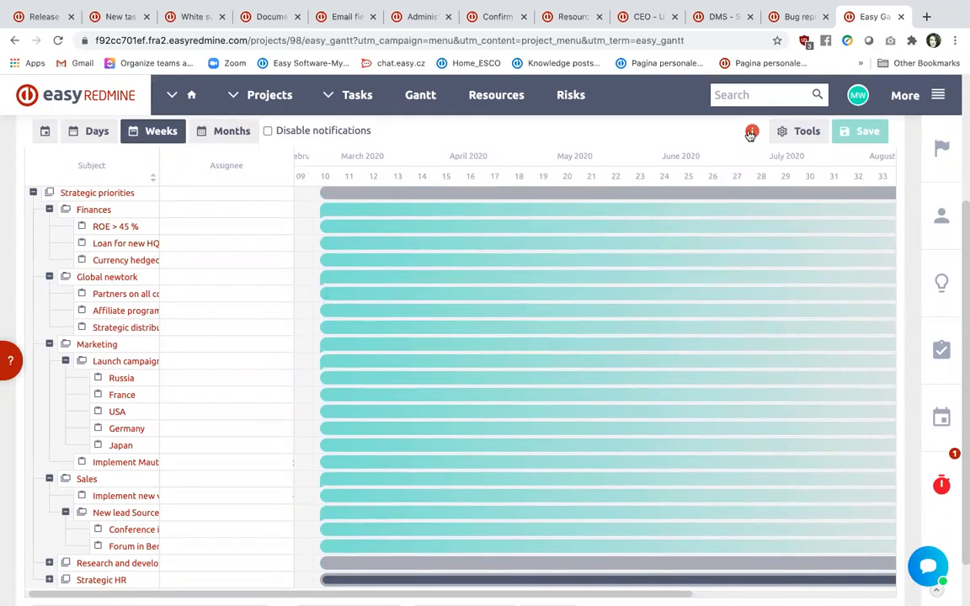
left_click(750, 133)
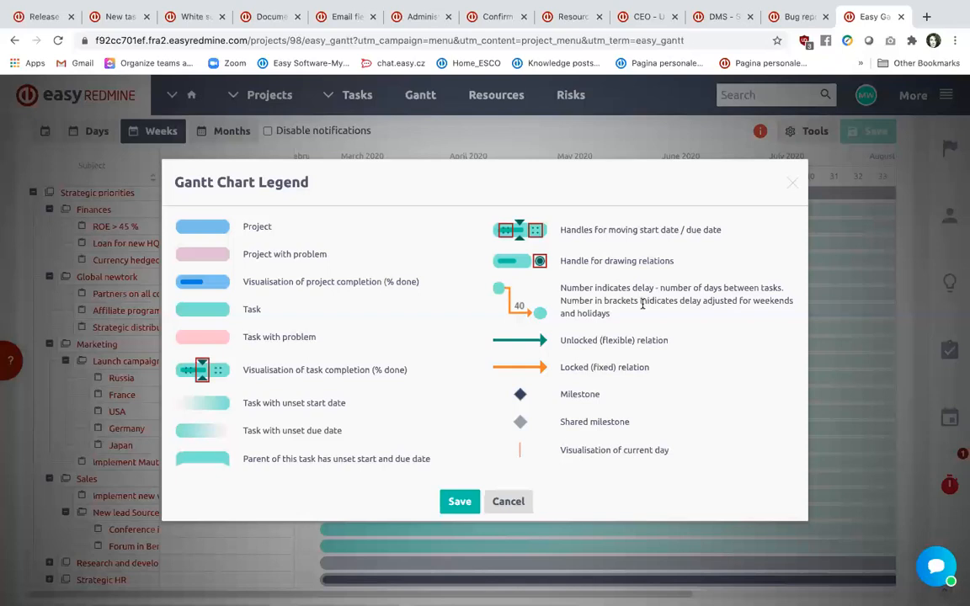
Review the Gantt chart legend and the list of available Gantt tools for the Strategic priorities project, then close the legend
left_click(791, 183)
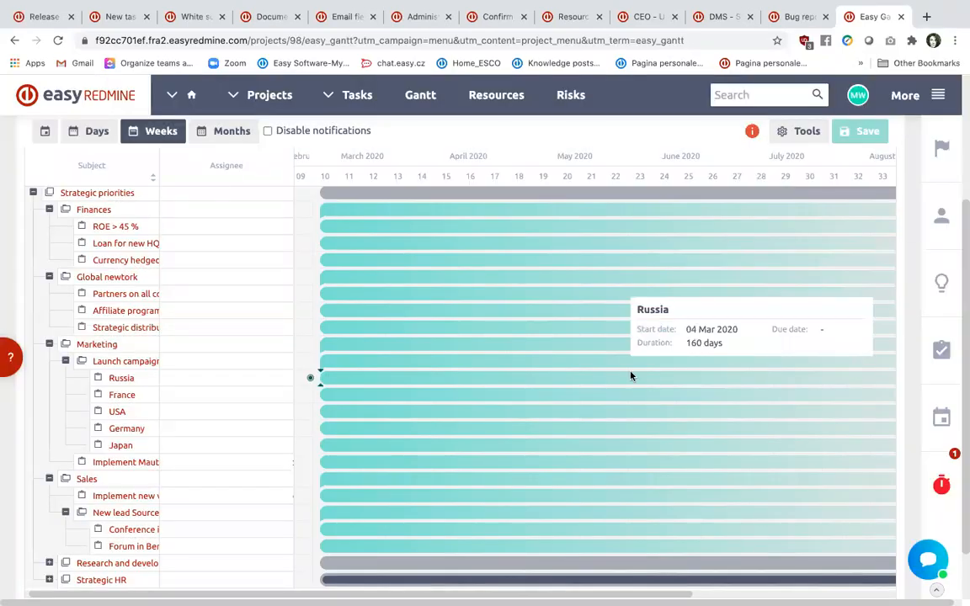
mouse_move(501, 6)
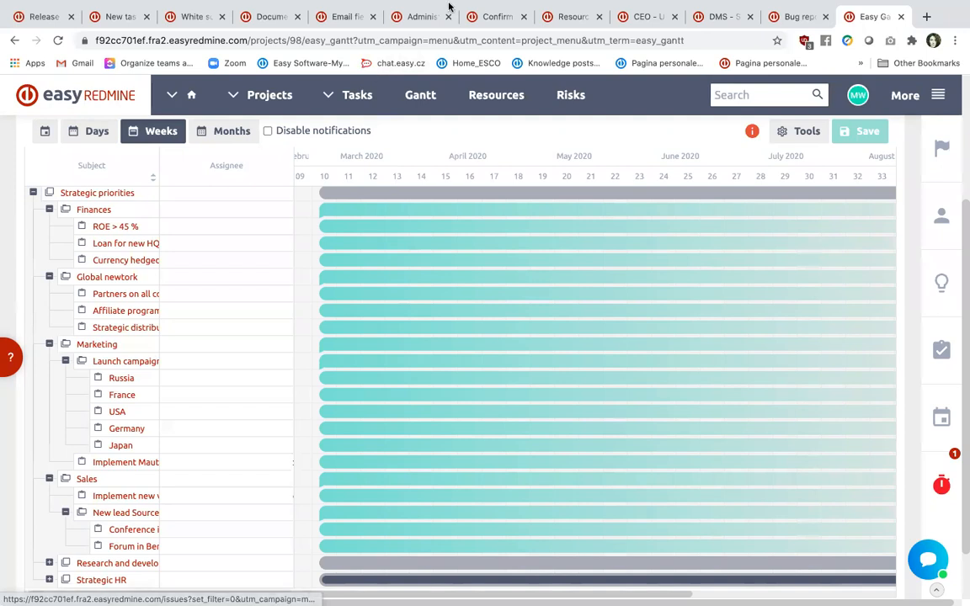
mouse_move(449, 12)
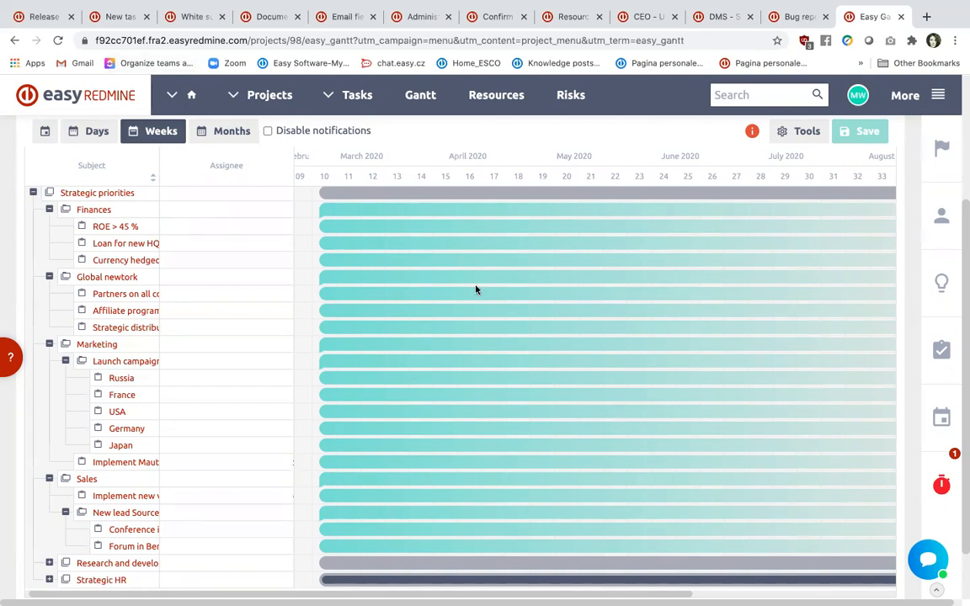
scroll(476, 288, "up", 3)
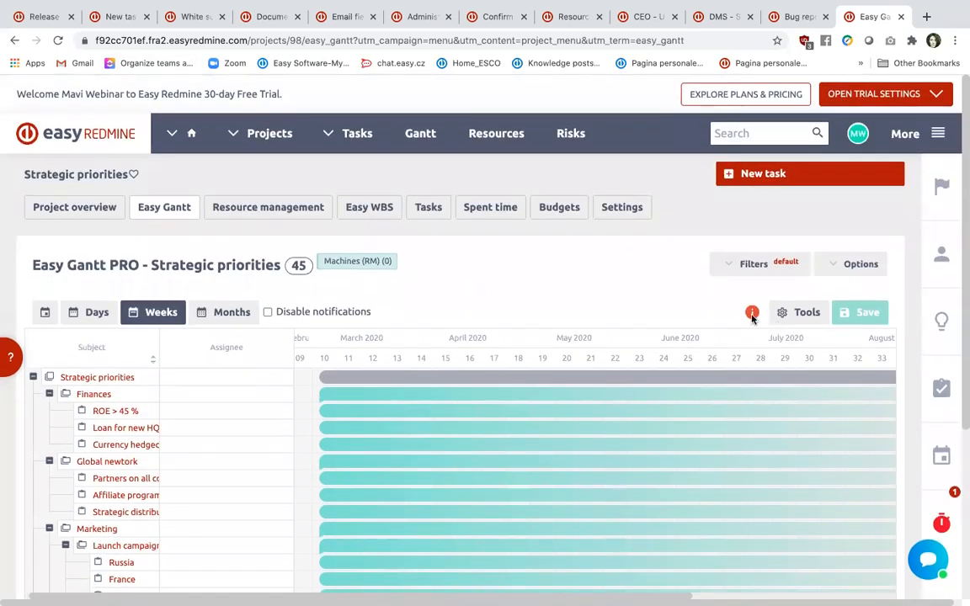
left_click(752, 313)
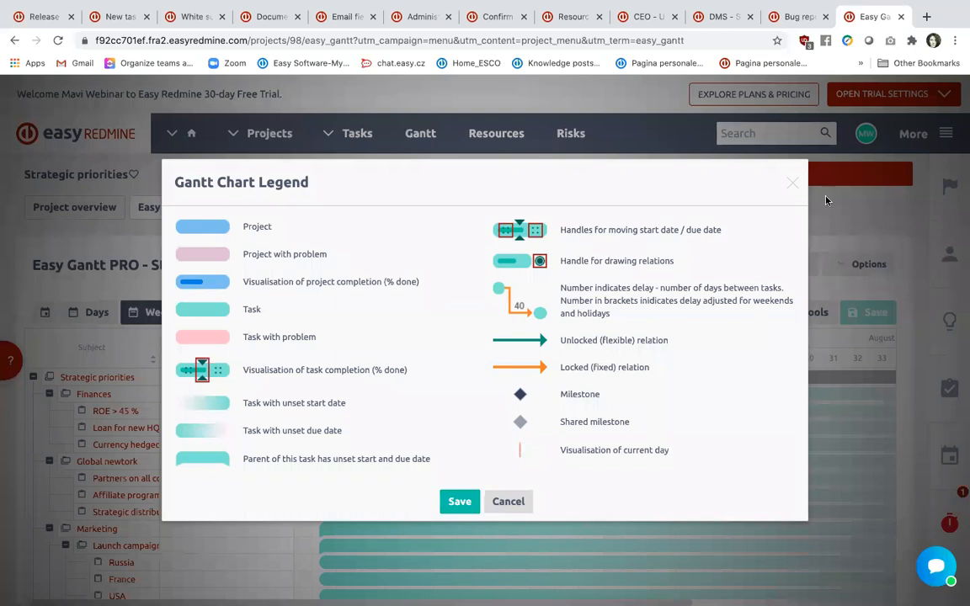
left_click(792, 182)
left_click(783, 314)
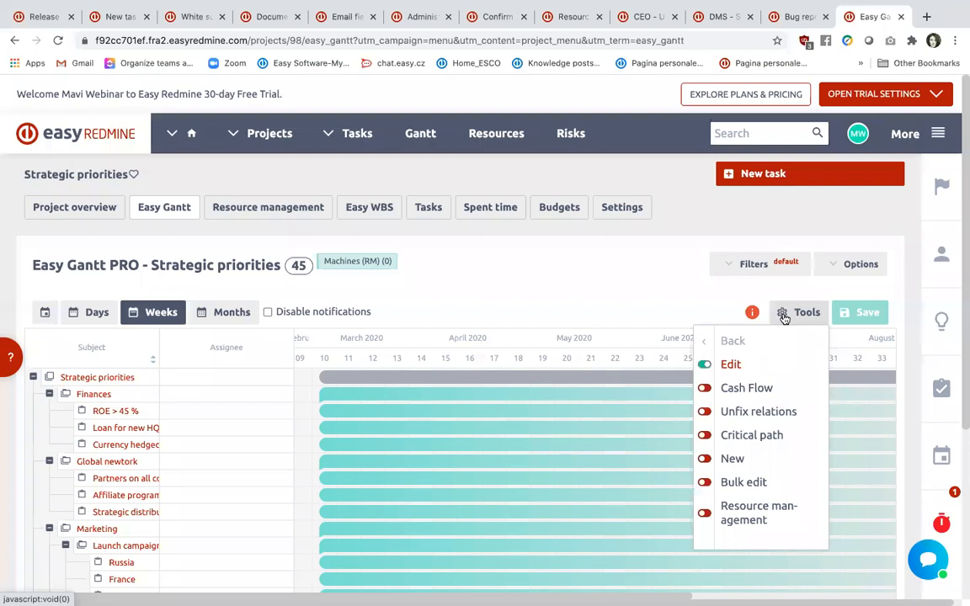
left_click(752, 313)
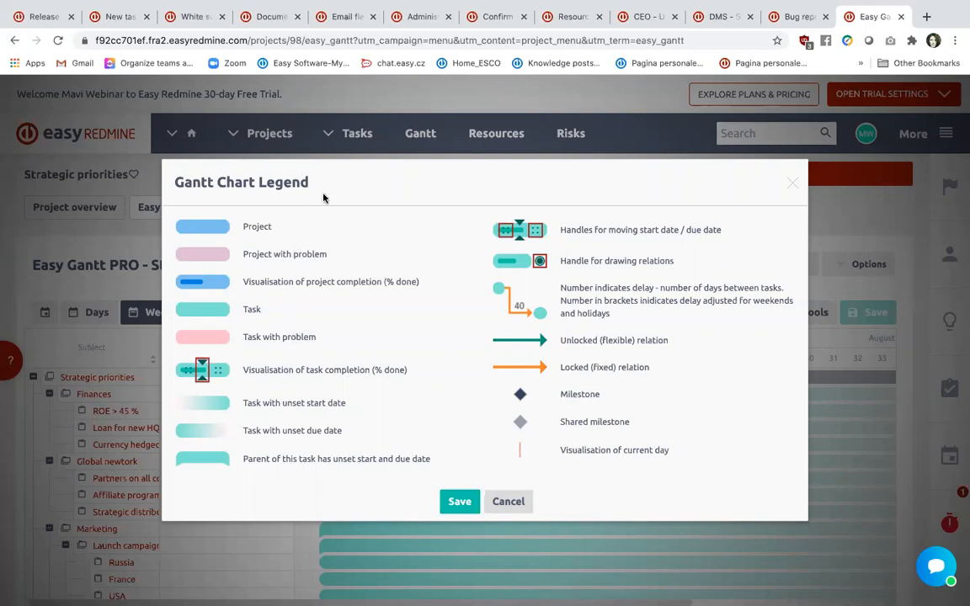
left_click(793, 185)
Set the progress of the "Implement Maut…" task under Marketing to about 39 % on its Gantt bar
scroll(660, 500, "down", 5)
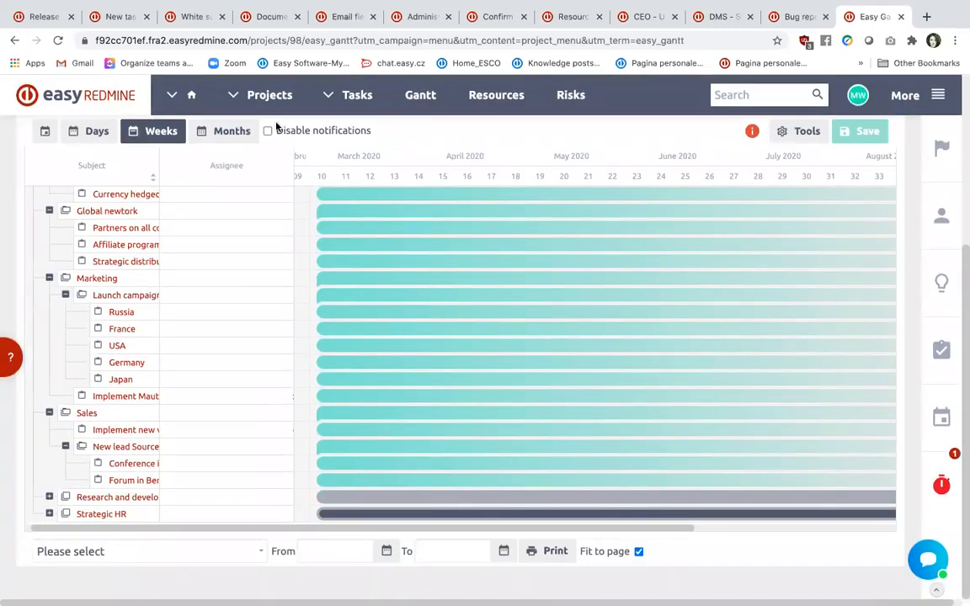
left_click(326, 395)
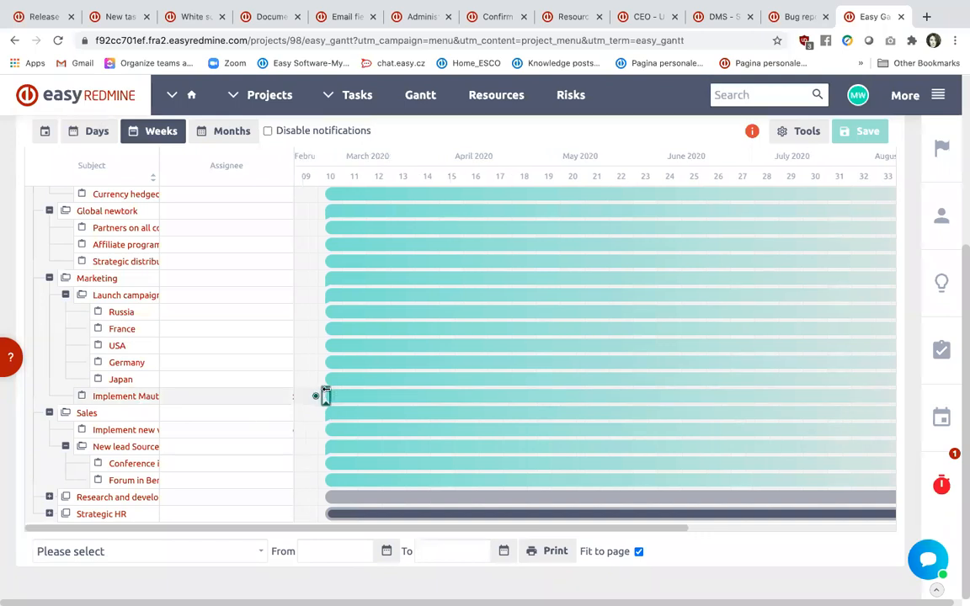
left_click_drag(355, 395, 546, 395)
left_click_drag(618, 389, 624, 395)
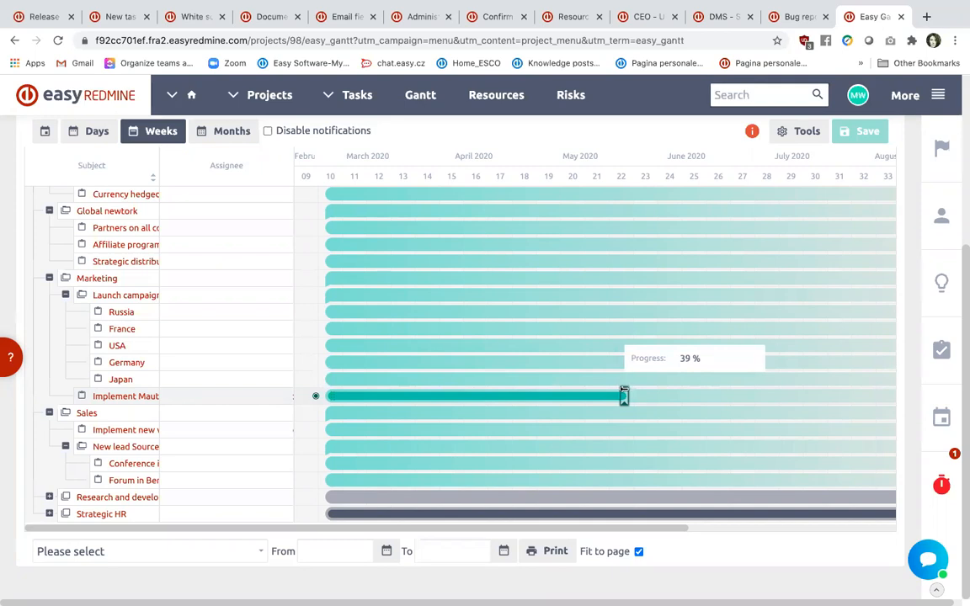
left_click_drag(623, 395, 623, 396)
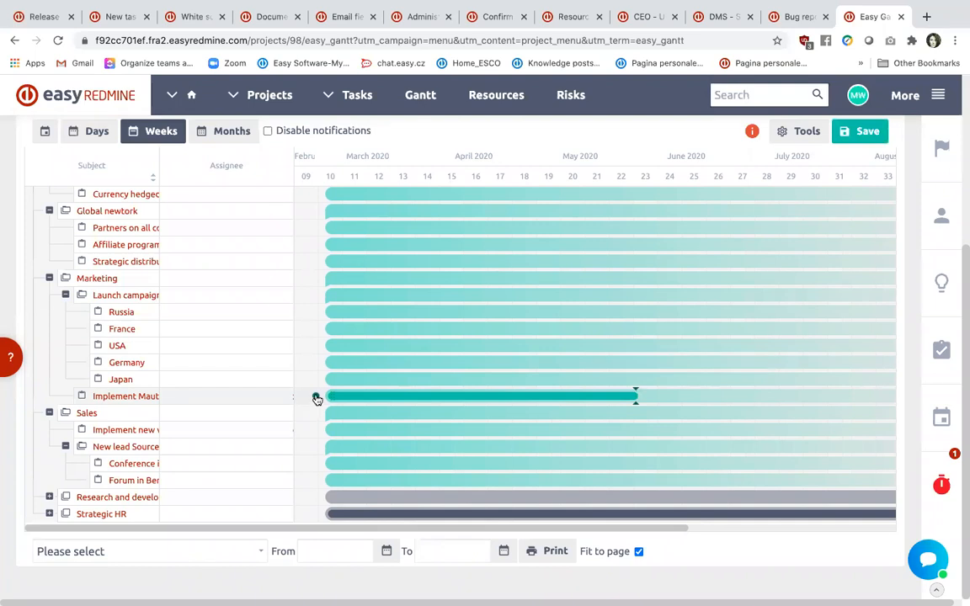
Draw a relation from the "Implement Maut…" task to the Sales task in the Gantt and dismiss the notification
mouse_move(317, 397)
left_mouse_down()
mouse_move(320, 478)
mouse_move(323, 407)
mouse_move(325, 419)
mouse_move(295, 412)
mouse_move(330, 394)
mouse_move(322, 412)
left_mouse_up()
scroll(543, 425, "right", 8)
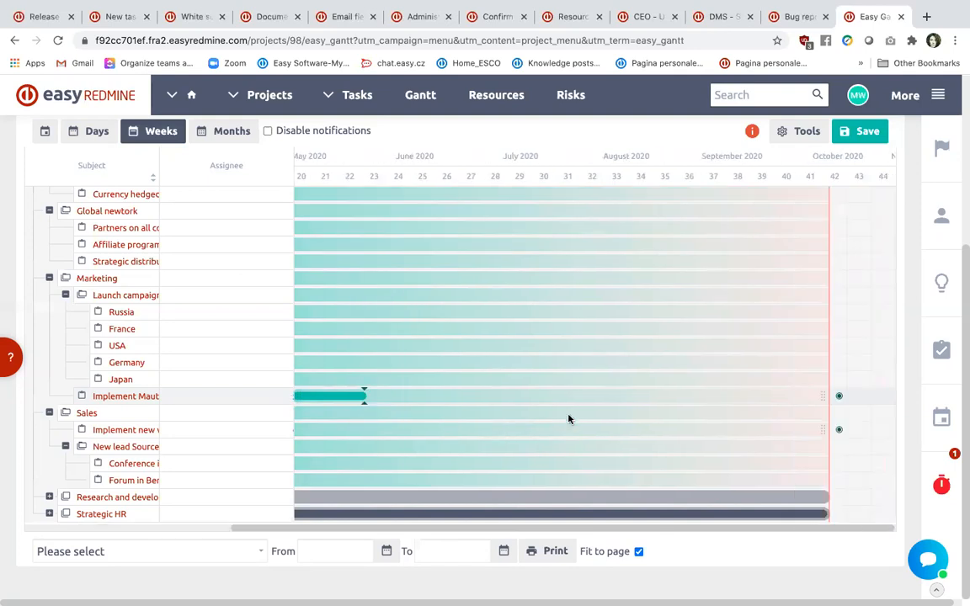
left_click_drag(839, 396, 716, 418)
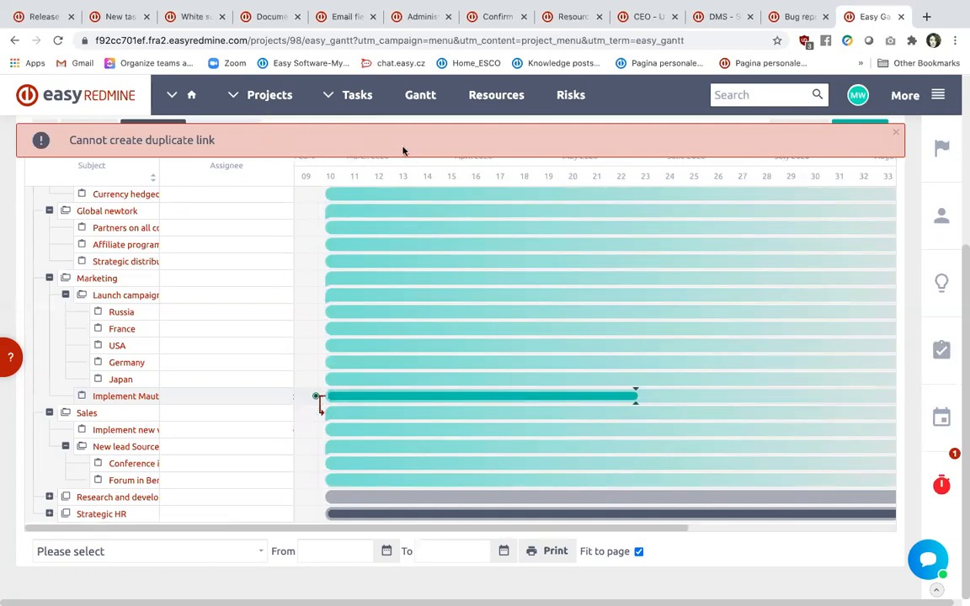
left_click(897, 136)
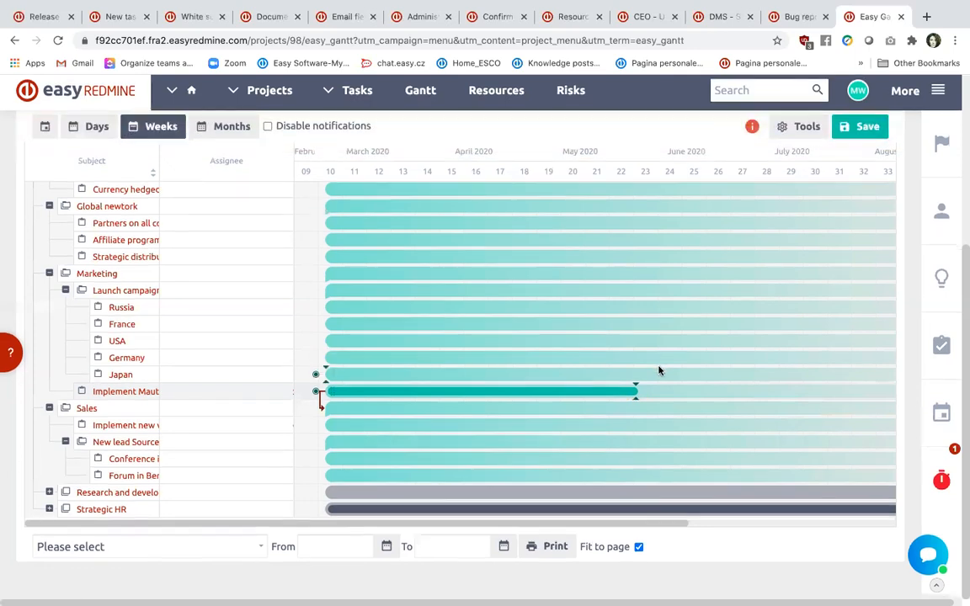
Consult the Gantt chart legend for the meaning of relation lines and delay numbers, and close it
scroll(715, 269, "up", 2)
left_click(752, 131)
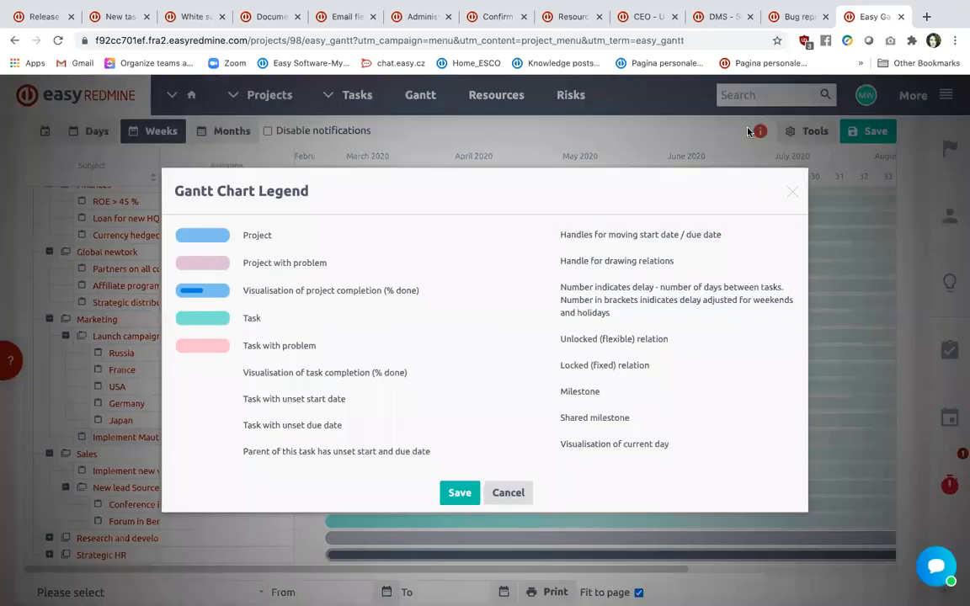
left_click(793, 185)
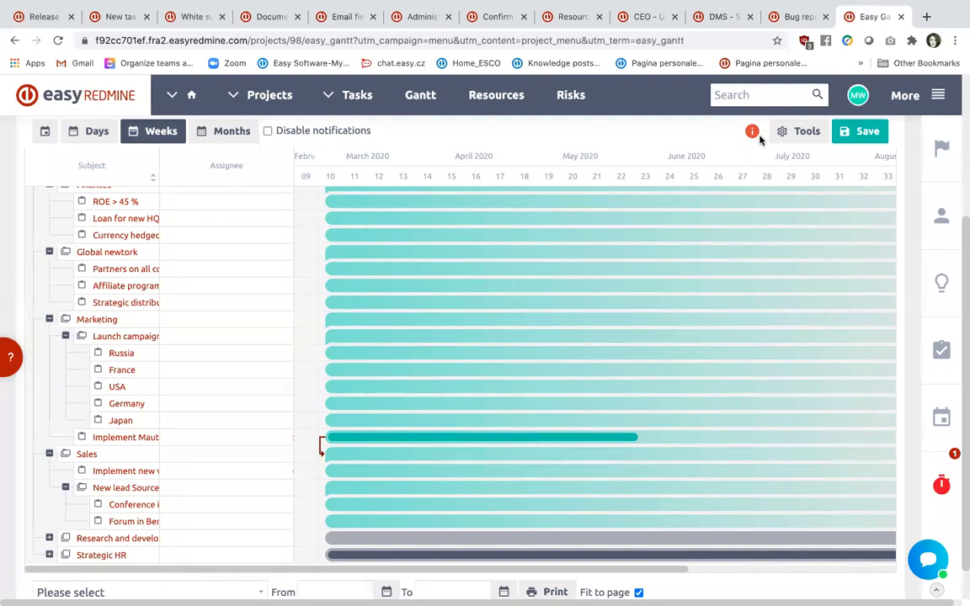
Return to the Help desk task "Bug report" and expand its full details to review the Email to recipients
left_click(792, 19)
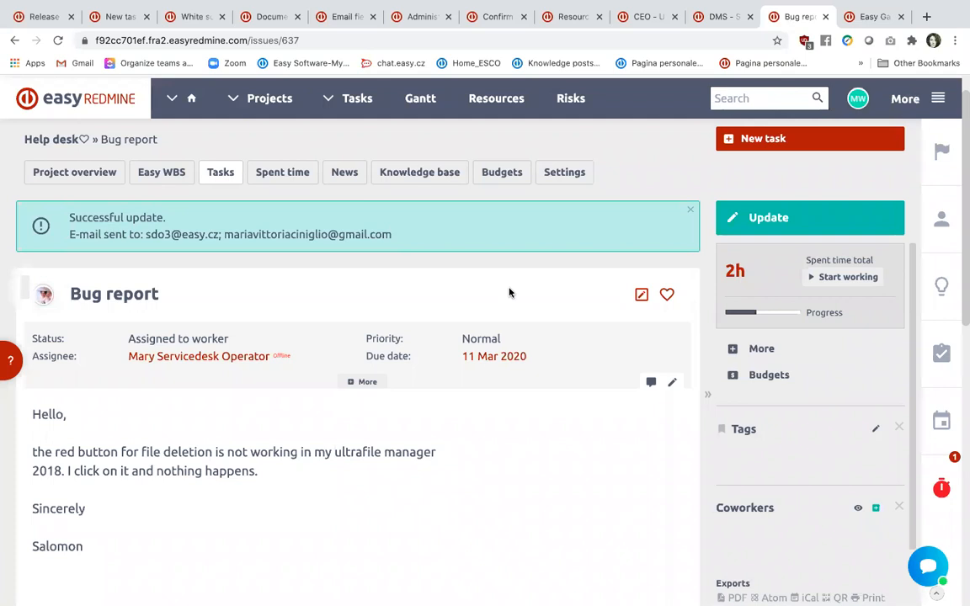
mouse_move(452, 6)
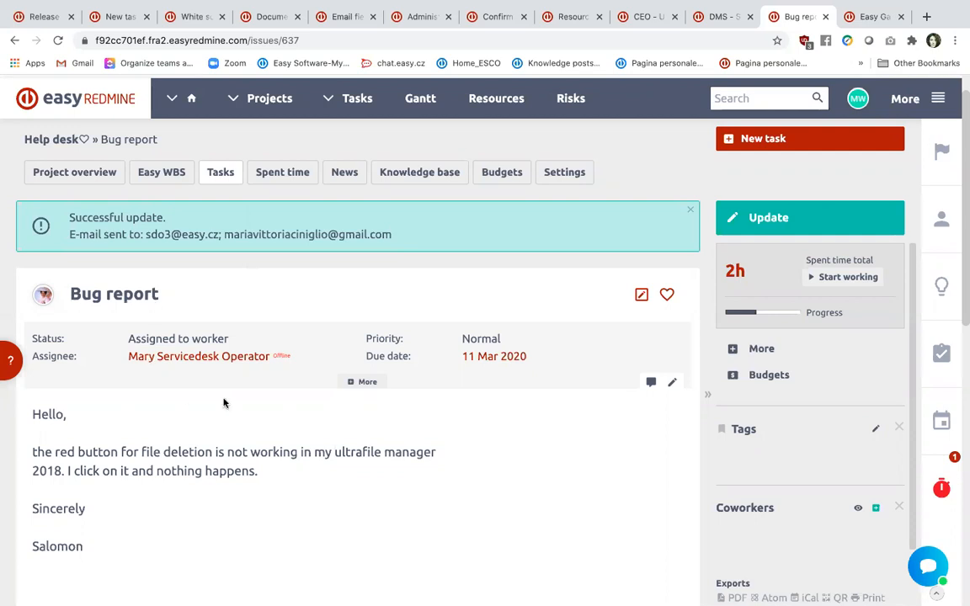
left_click(367, 382)
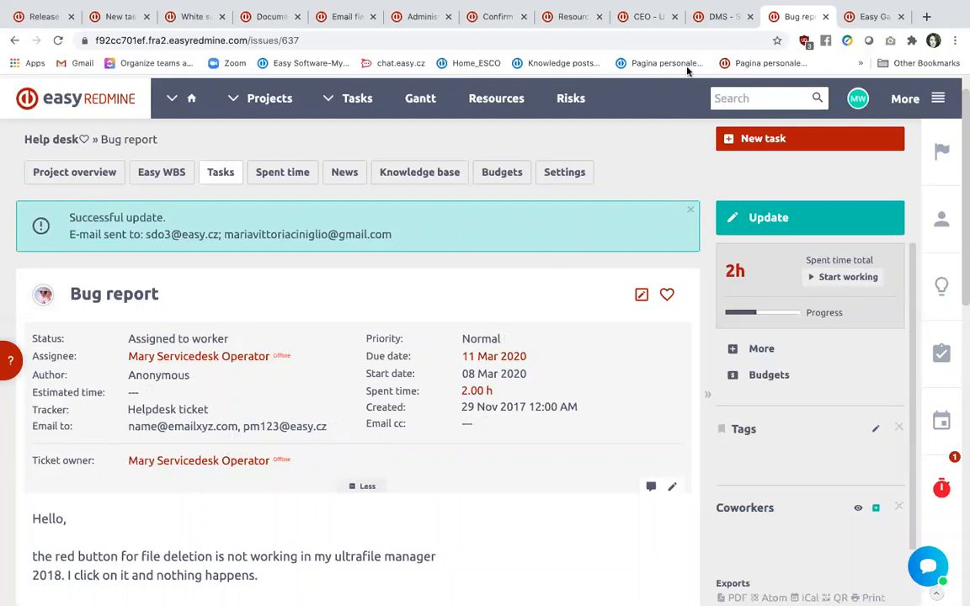
Open the DMS Documents list and inspect the contents of the Legal and Financial folders, leaving no folder selected
left_click(720, 18)
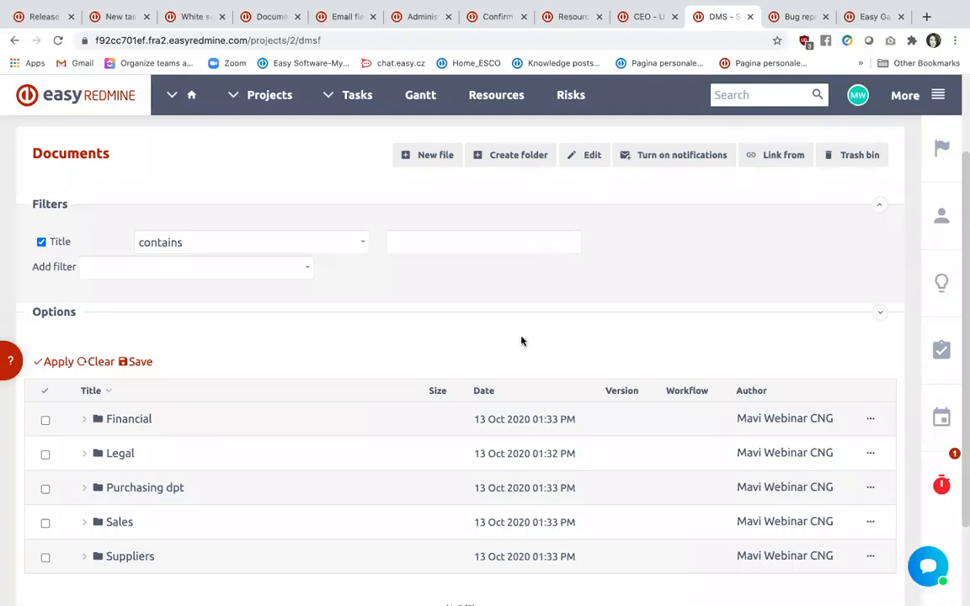
left_click(85, 458)
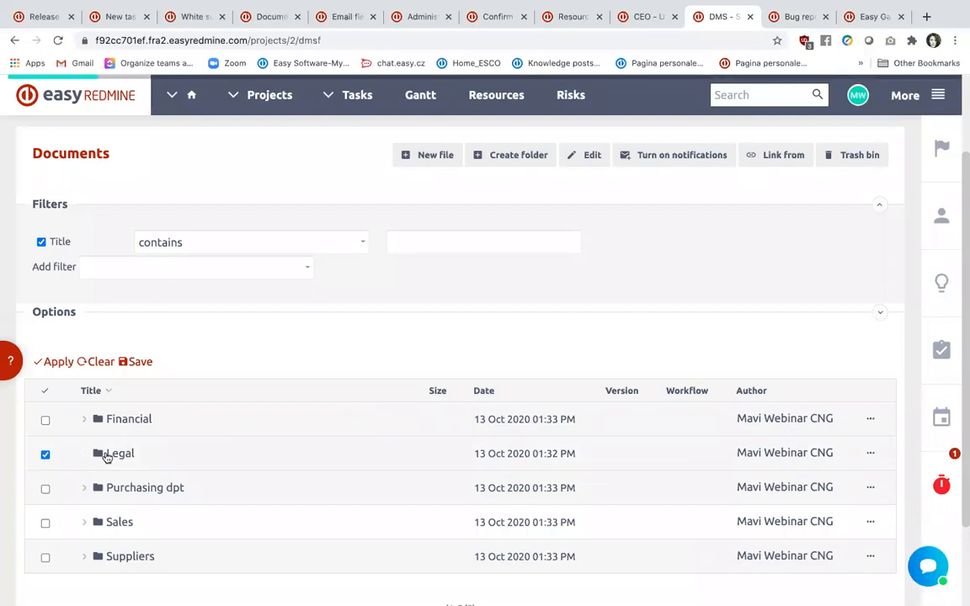
left_click(45, 455)
left_click(91, 419)
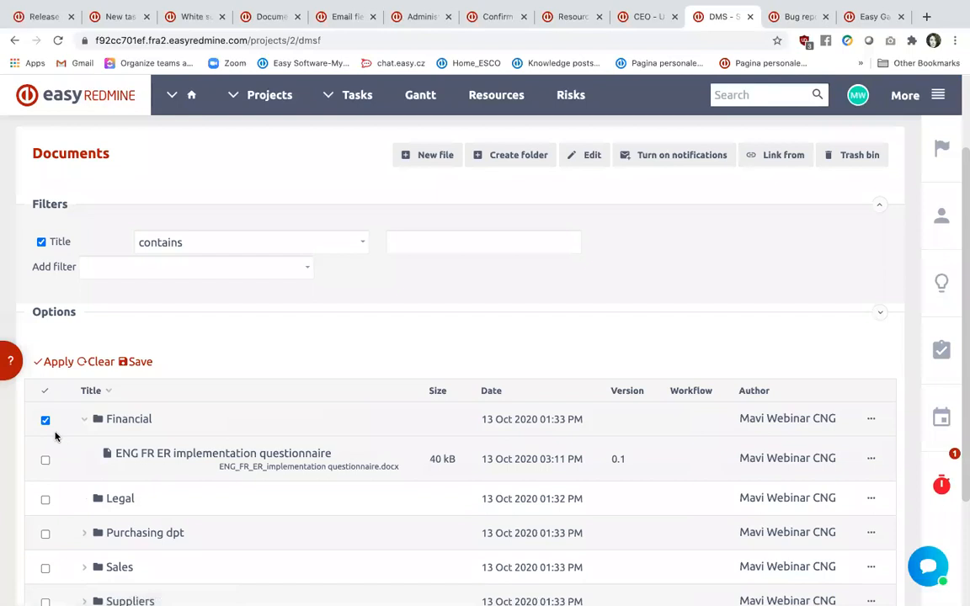
mouse_move(83, 454)
left_mouse_down()
mouse_move(84, 474)
mouse_move(86, 459)
left_mouse_up()
left_click_drag(87, 414, 99, 524)
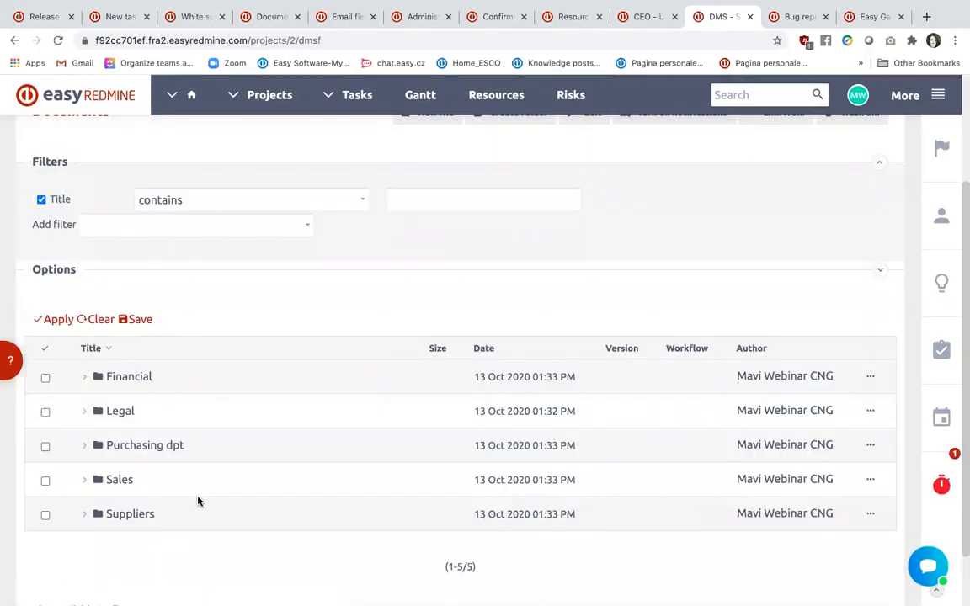
Open the CEO user type settings and view the Builtin role choices without changing the role
left_click(646, 17)
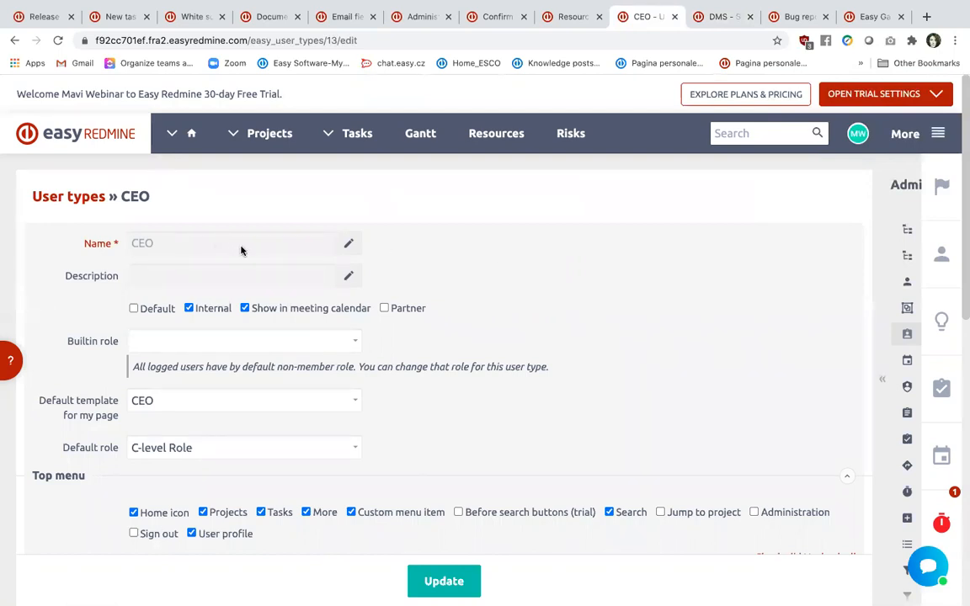
left_click(191, 345)
left_click(193, 345)
scroll(201, 361, "down", 1)
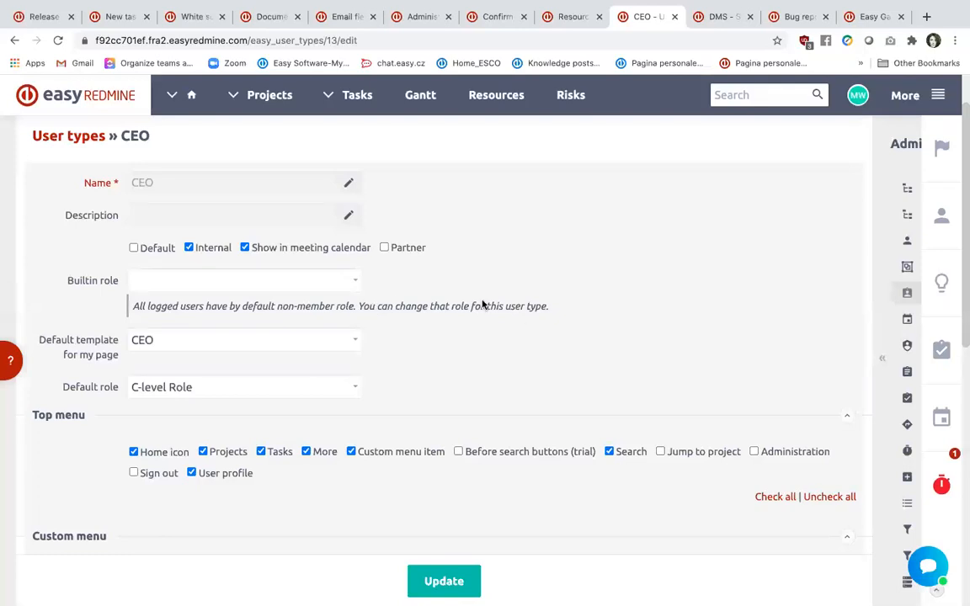
Open the resource dashboard and inspect the per-user capacity and allocation breakdowns in the "Next 30 days (weekly)" chart
mouse_move(572, 7)
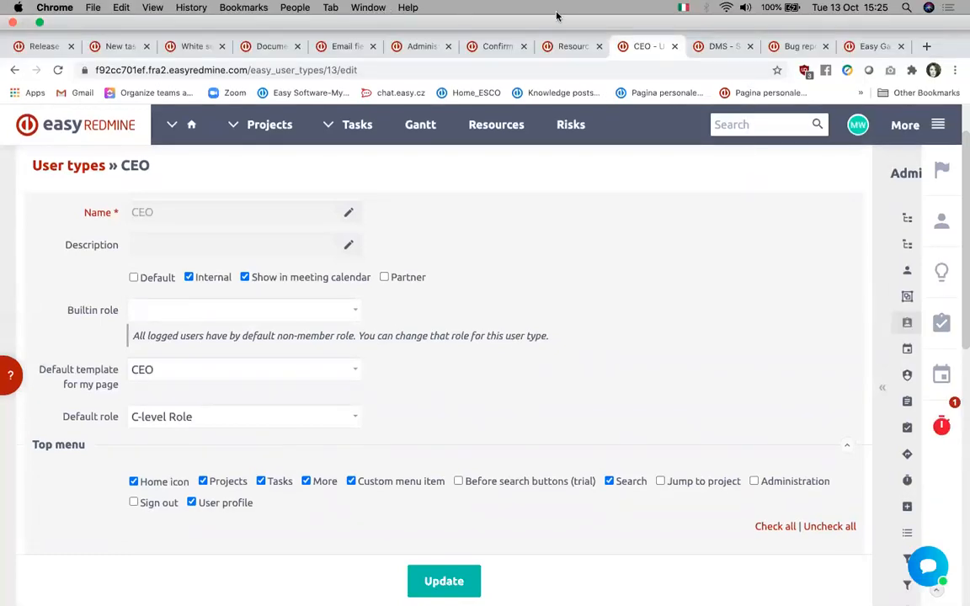
left_click(586, 53)
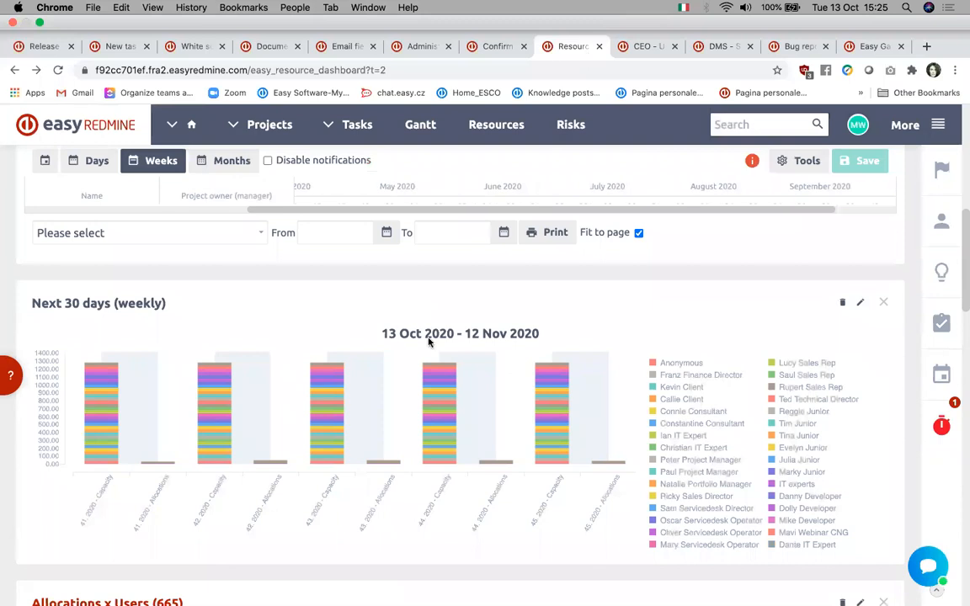
mouse_move(390, 383)
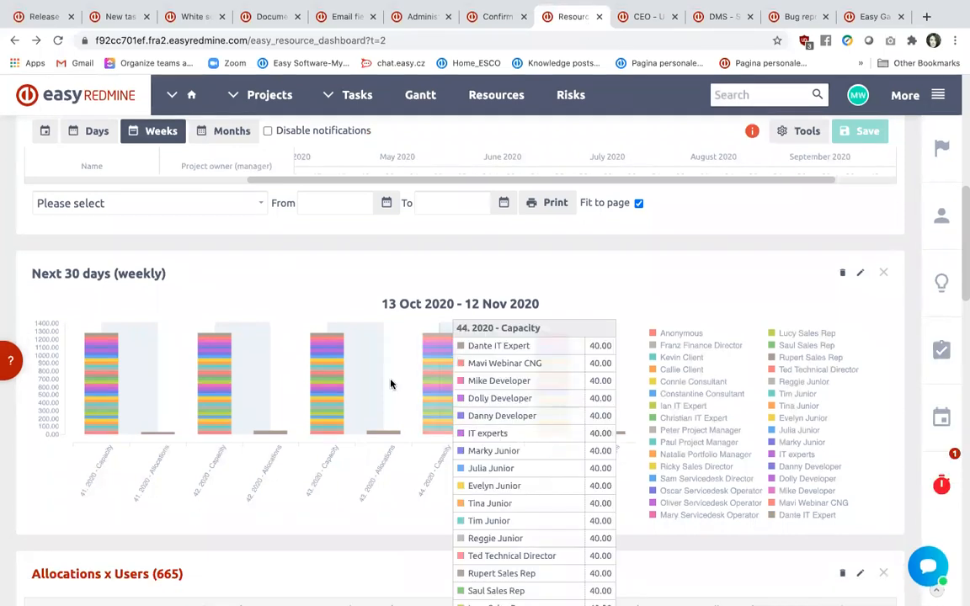
mouse_move(210, 402)
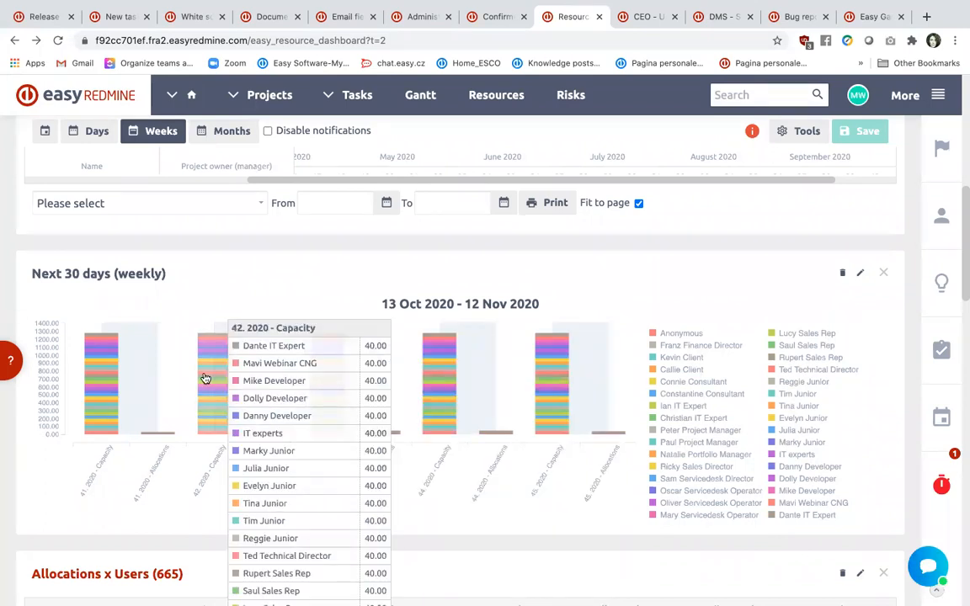
mouse_move(107, 383)
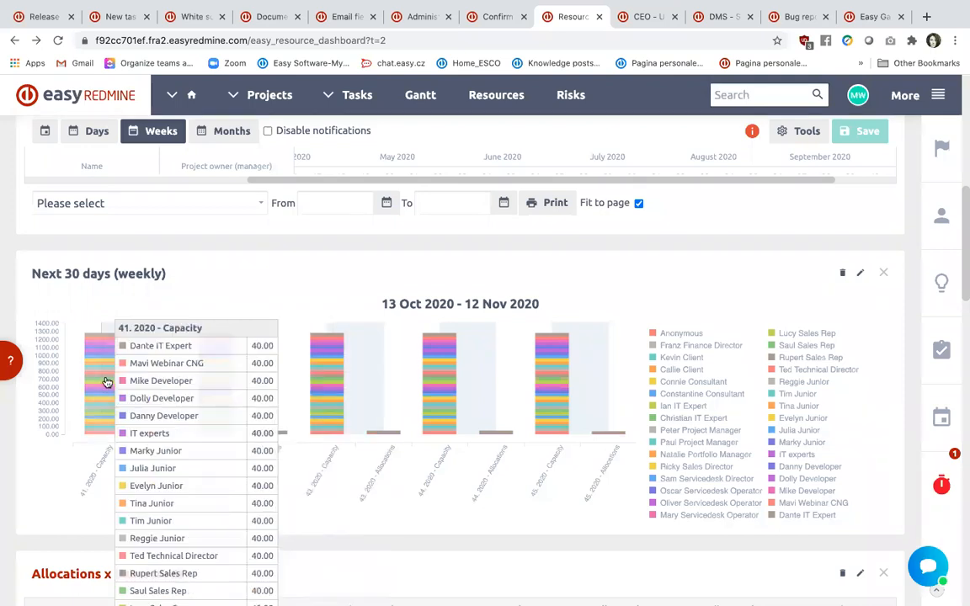
mouse_move(144, 395)
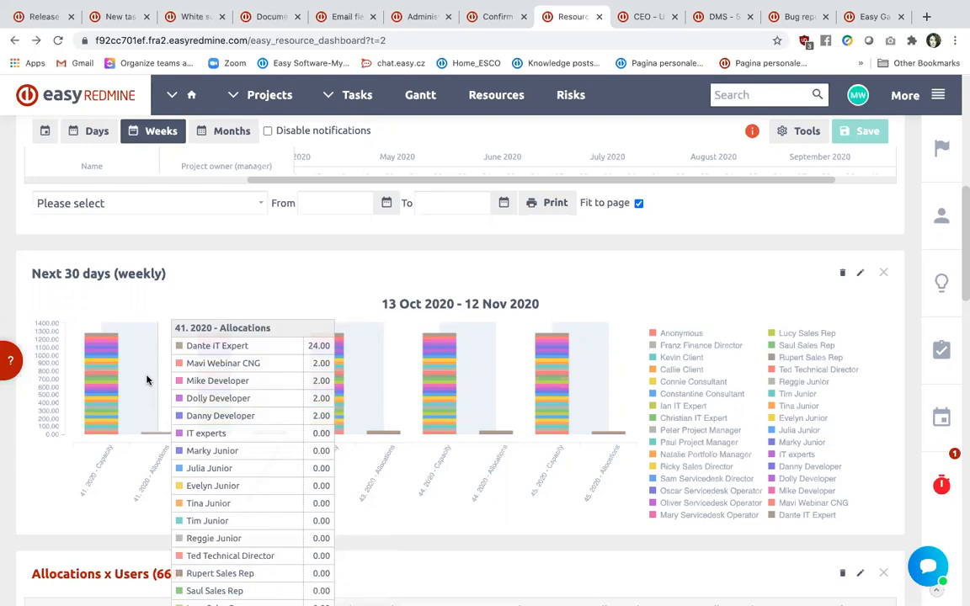
Examine the "Allocations x Users" table by task status and return to the weekly capacity chart
scroll(147, 380, "down", 5)
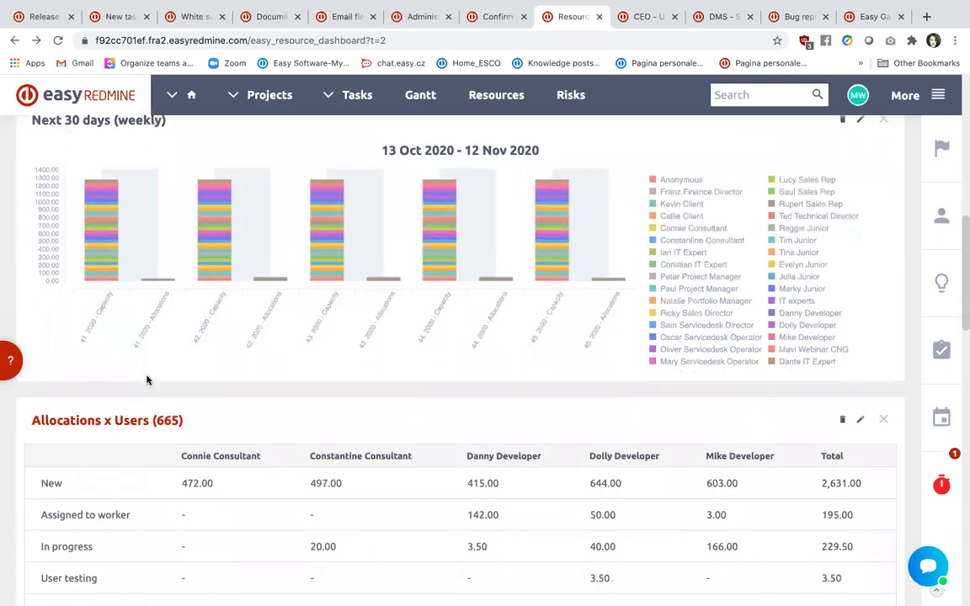
scroll(145, 377, "down", 1)
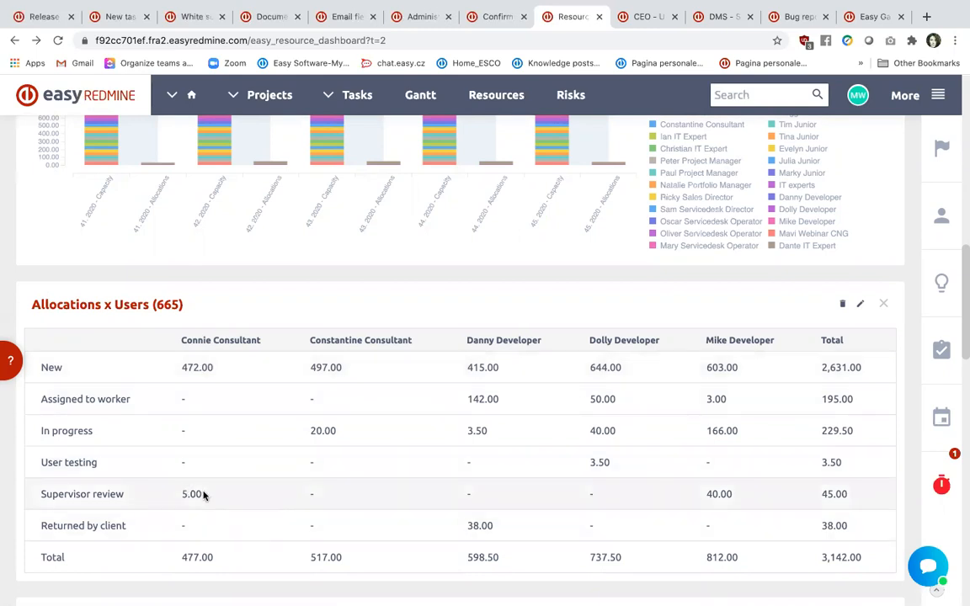
scroll(379, 418, "up", 4)
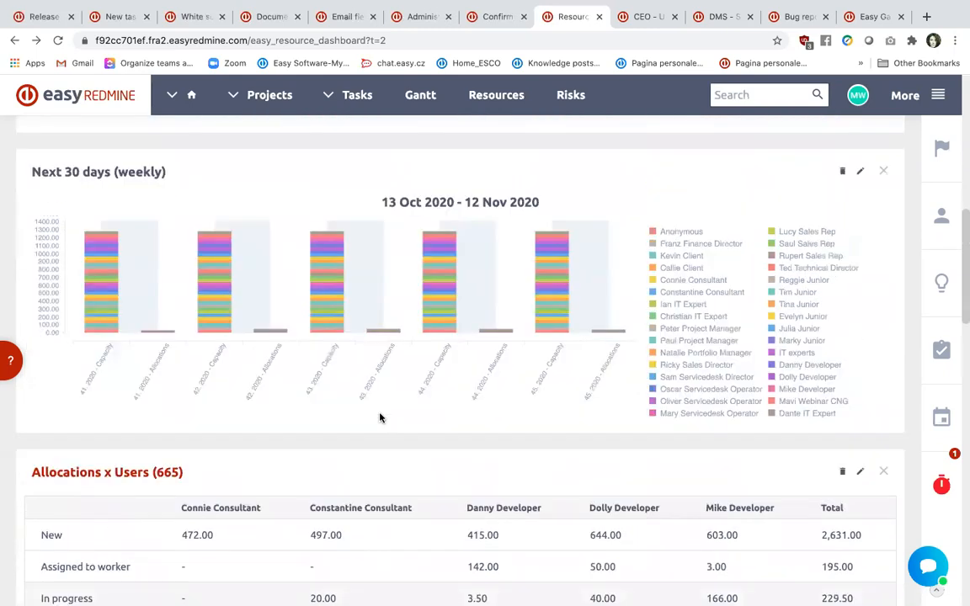
scroll(380, 418, "up", 1)
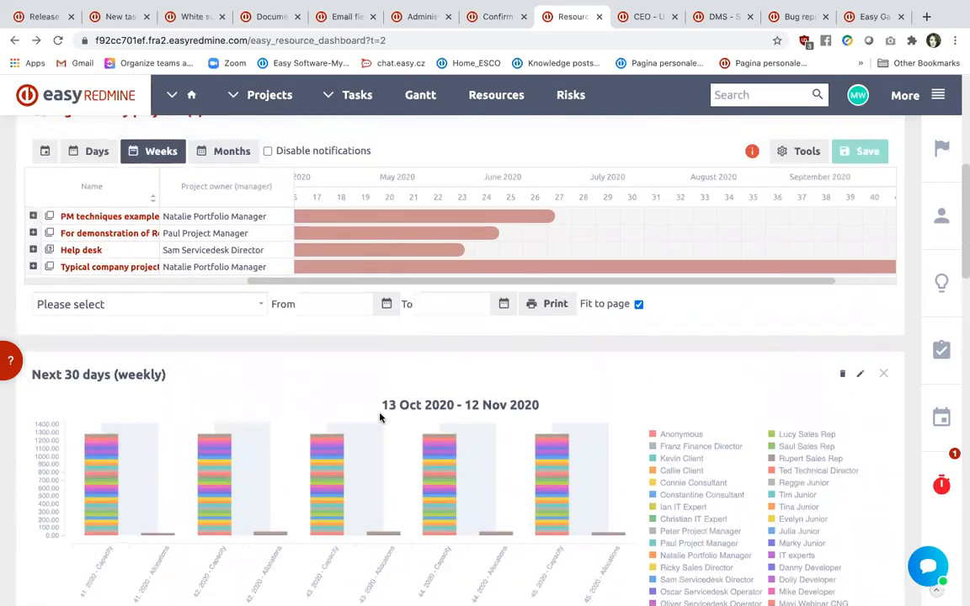
Look over the other resource dashboard modules, from the High Priority projects Gantt to the Vacations this month list
scroll(379, 417, "up", 3)
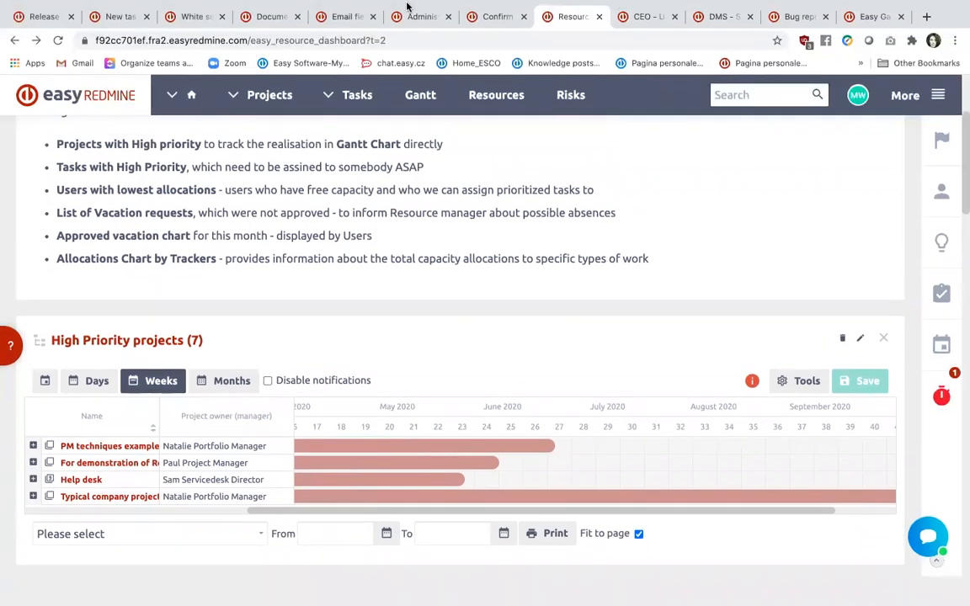
scroll(386, 331, "down", 15)
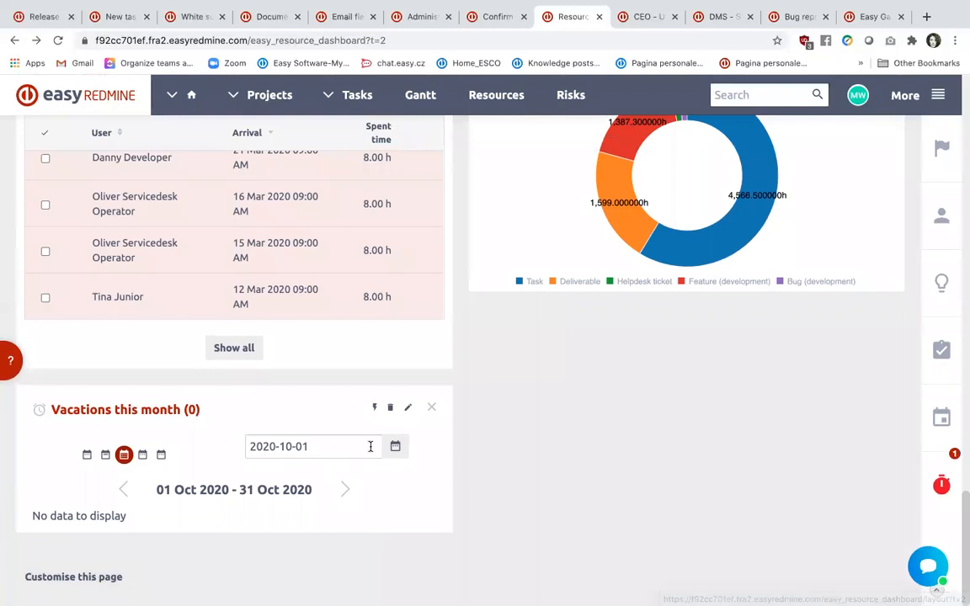
scroll(371, 450, "up", 10)
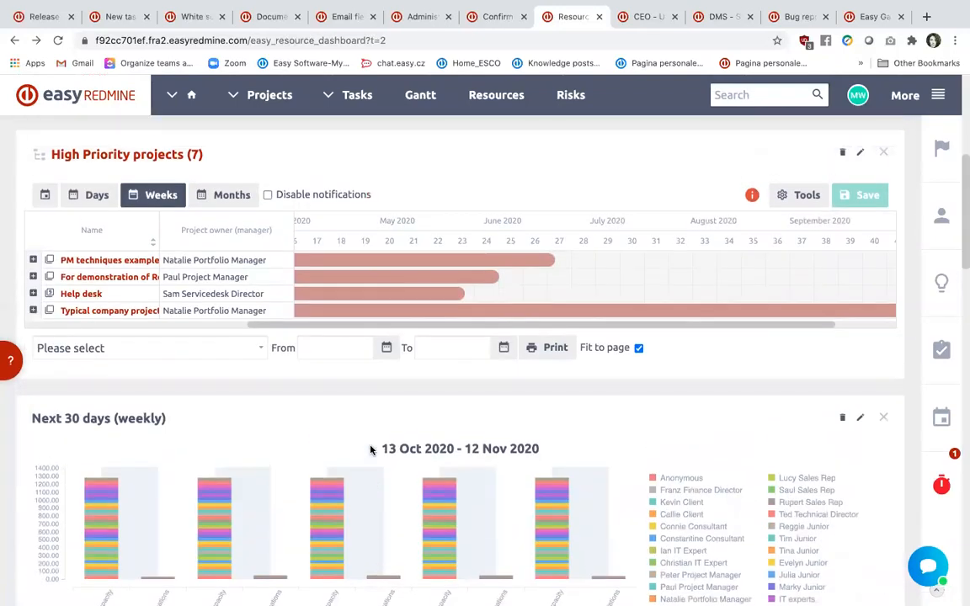
mouse_move(460, 477)
Return to the administration project list and reopen the delete confirmation for the project "For demonstration of Resource management"
left_click(497, 17)
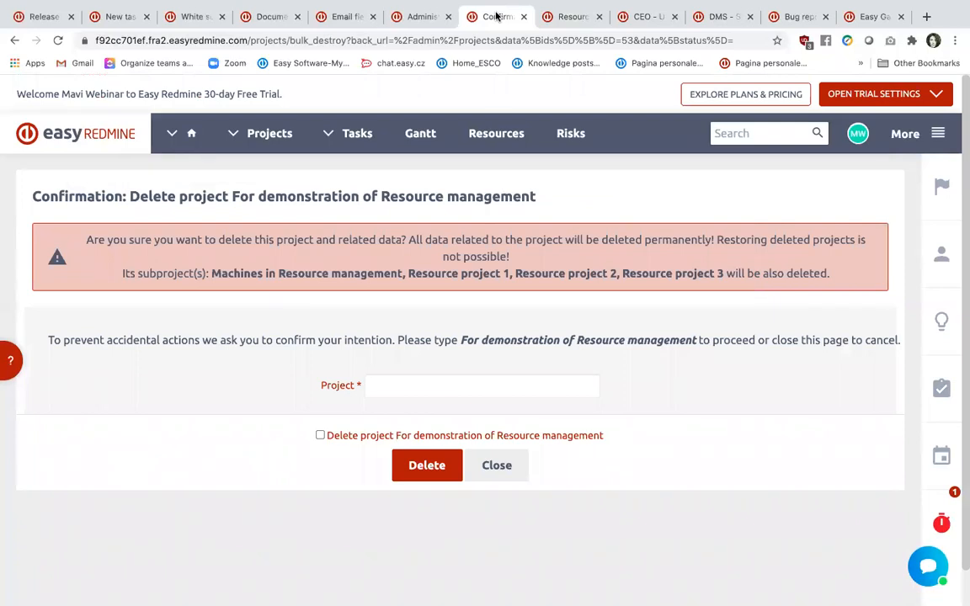
left_click(15, 40)
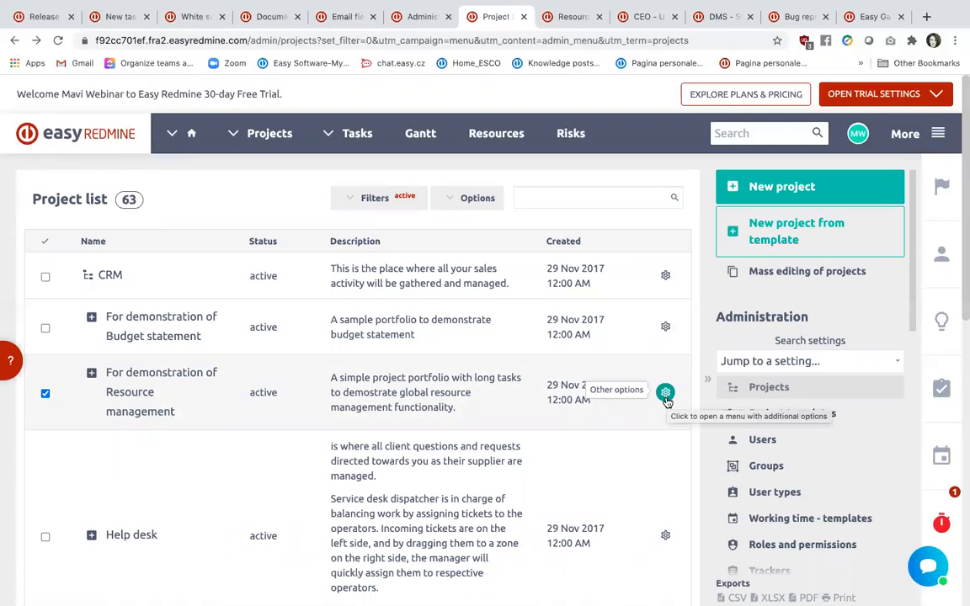
left_click(666, 394)
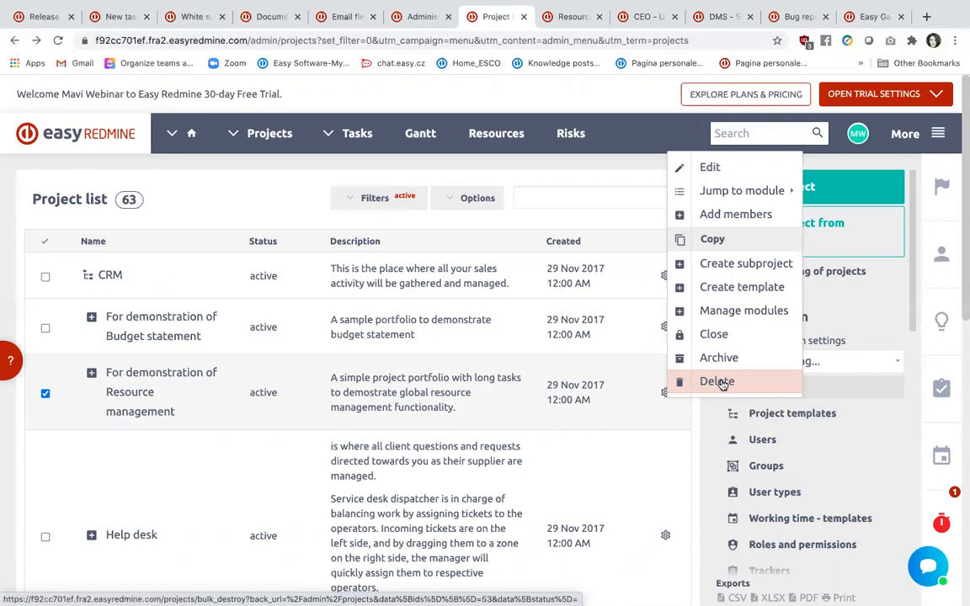
left_click(718, 382)
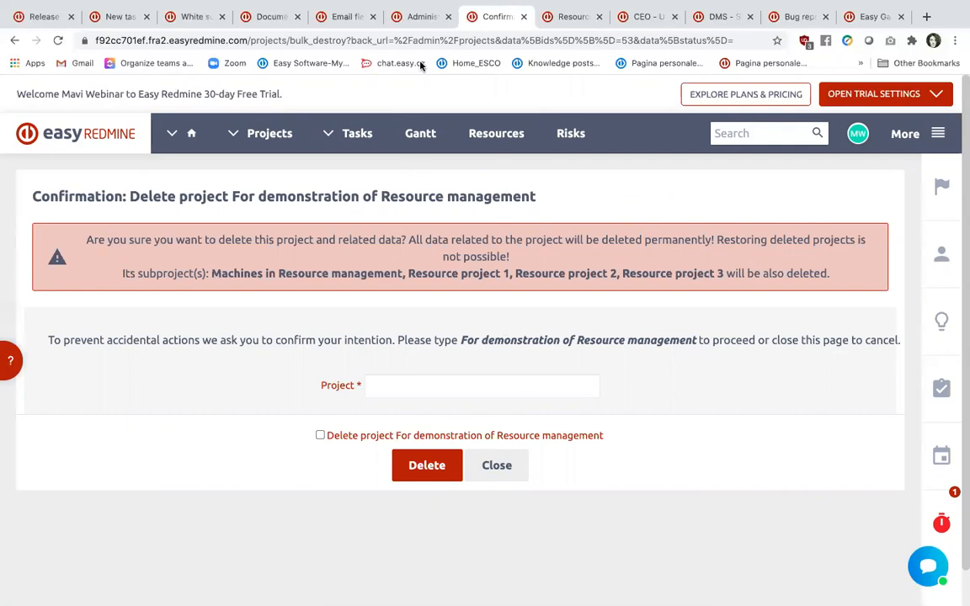
Open the Administration page with its settings search available
left_click(404, 17)
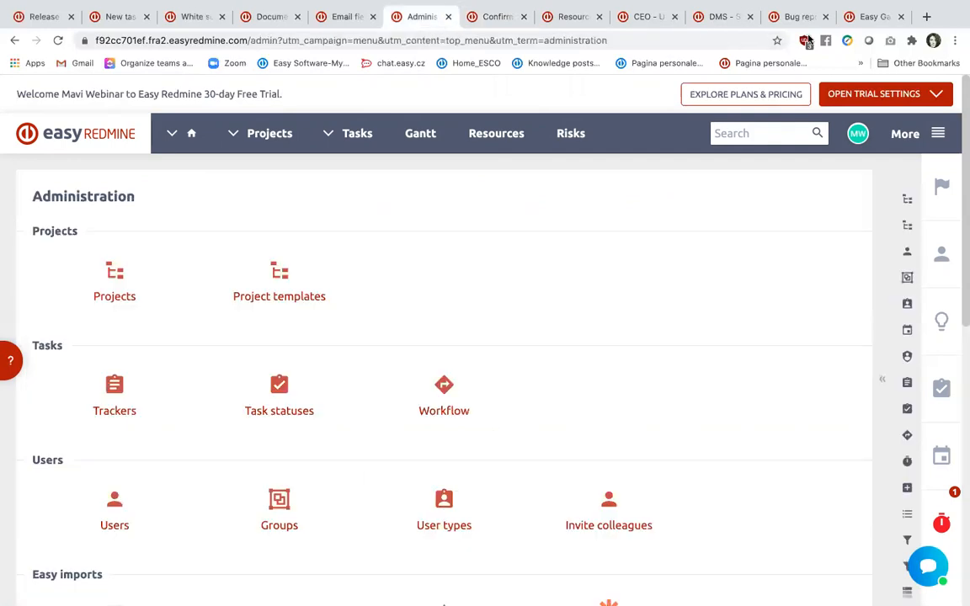
left_click(939, 135)
left_click(940, 137)
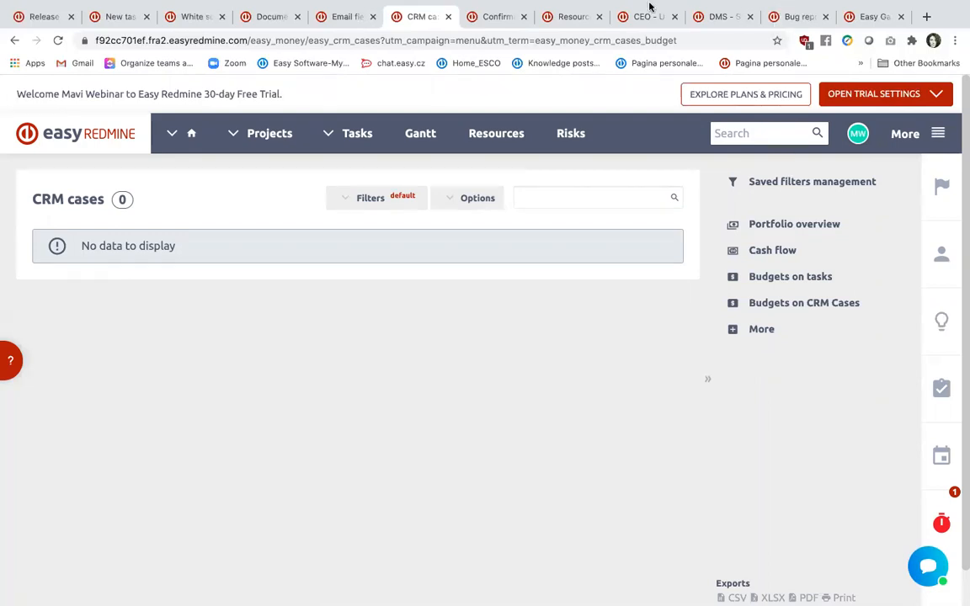
left_click(940, 133)
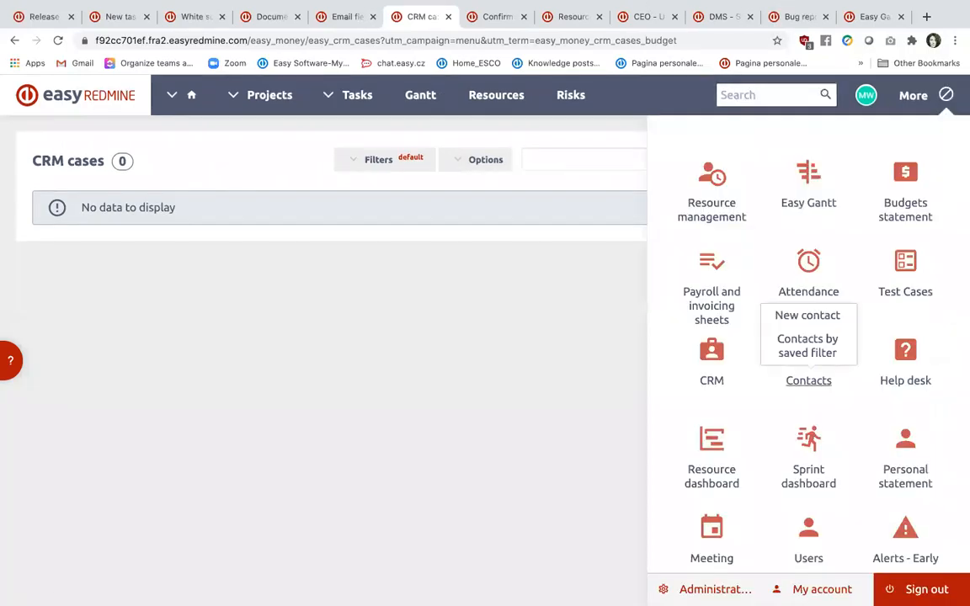
left_click(707, 589)
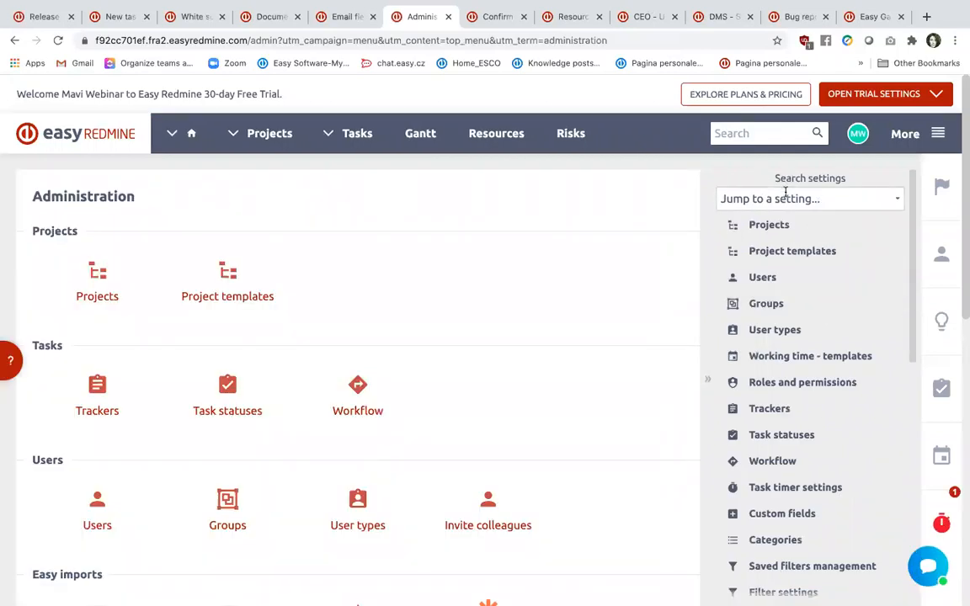
Search the administration settings for "help" and for "email"
left_click(785, 192)
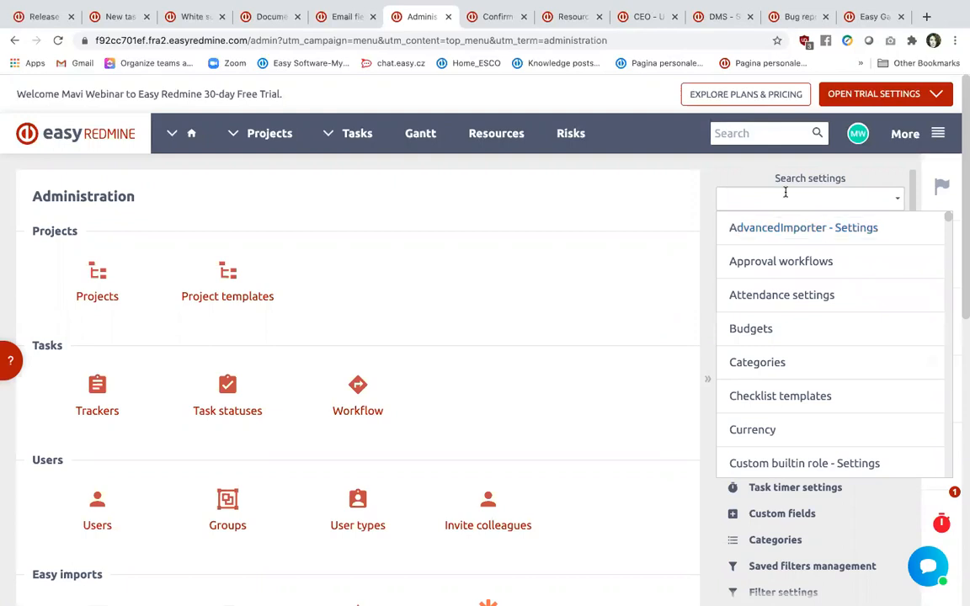
type("help")
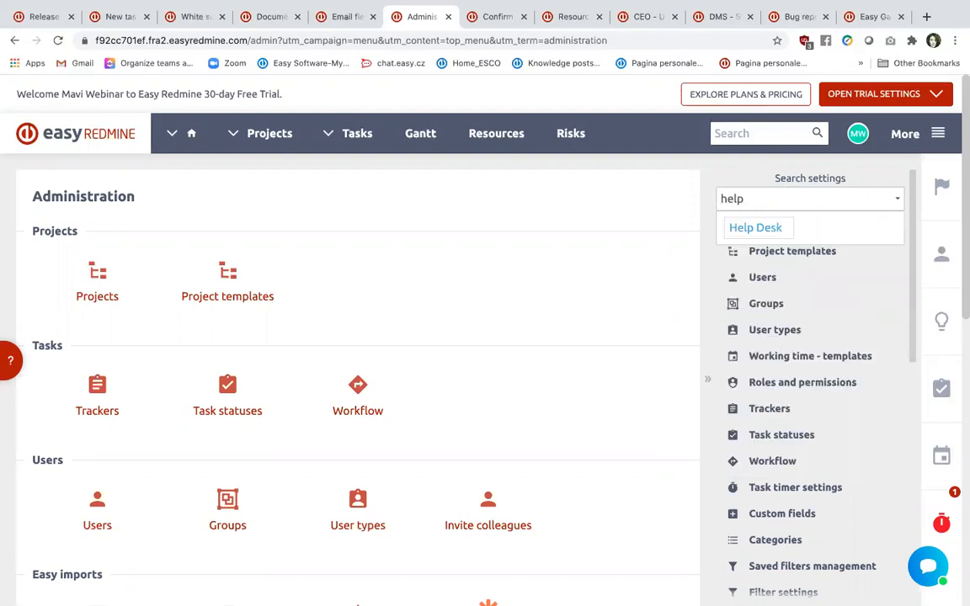
key("Down")
key("BackSpace")
key("BackSpace")
key("BackSpace")
key("BackSpace")
key("BackSpace")
key("BackSpace")
key("BackSpace")
key("BackSpace")
key("BackSpace")
type("email")
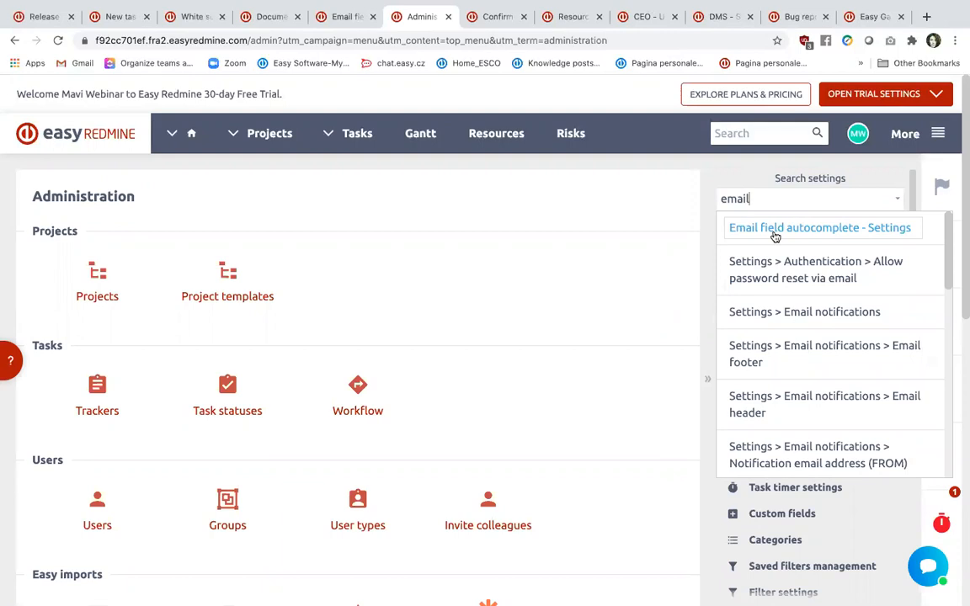
Search the administration settings for "built" to open the Custom builtin role settings, and check the Email field autocomplete feature page
key("BackSpace")
key("BackSpace")
key("BackSpace")
key("BackSpace")
key("BackSpace")
type("built")
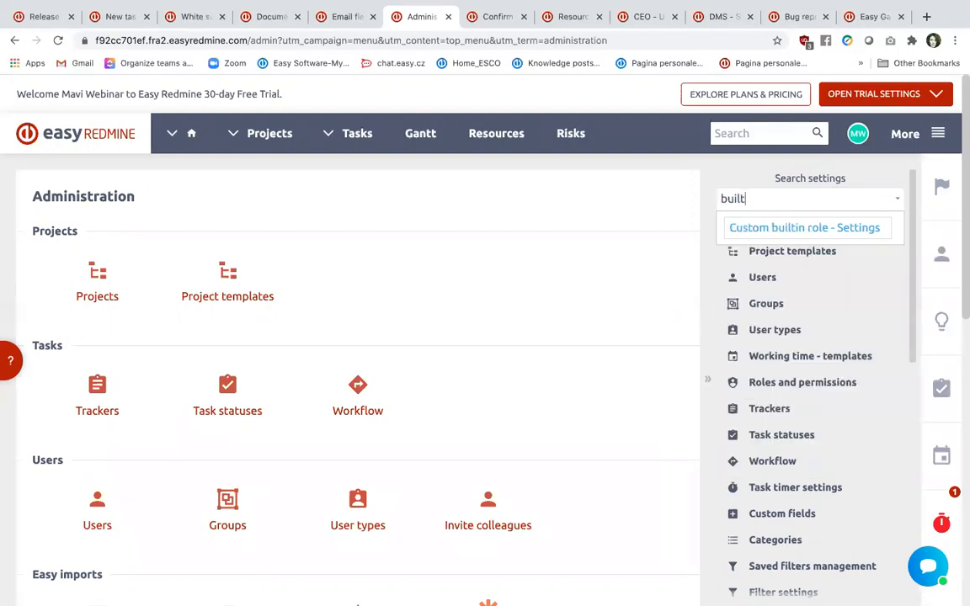
left_click(798, 229)
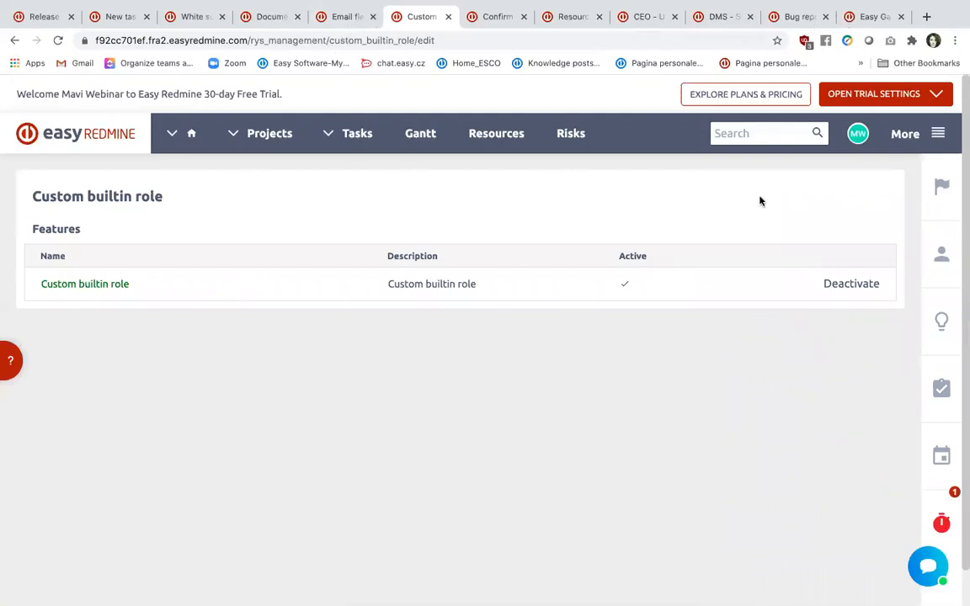
left_click(345, 17)
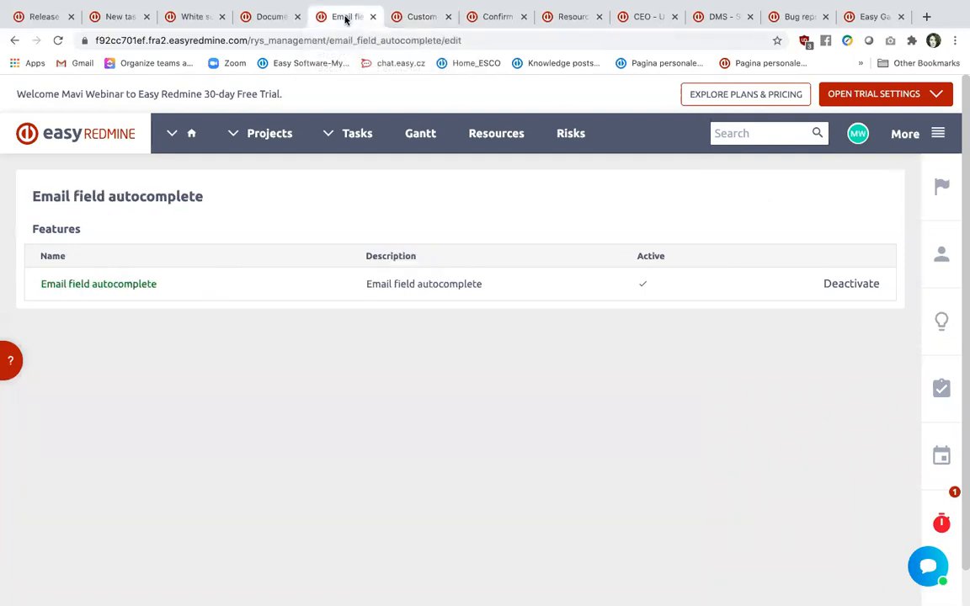
Show the Documentation task's modal view again from its full detail page and close it
left_click(276, 17)
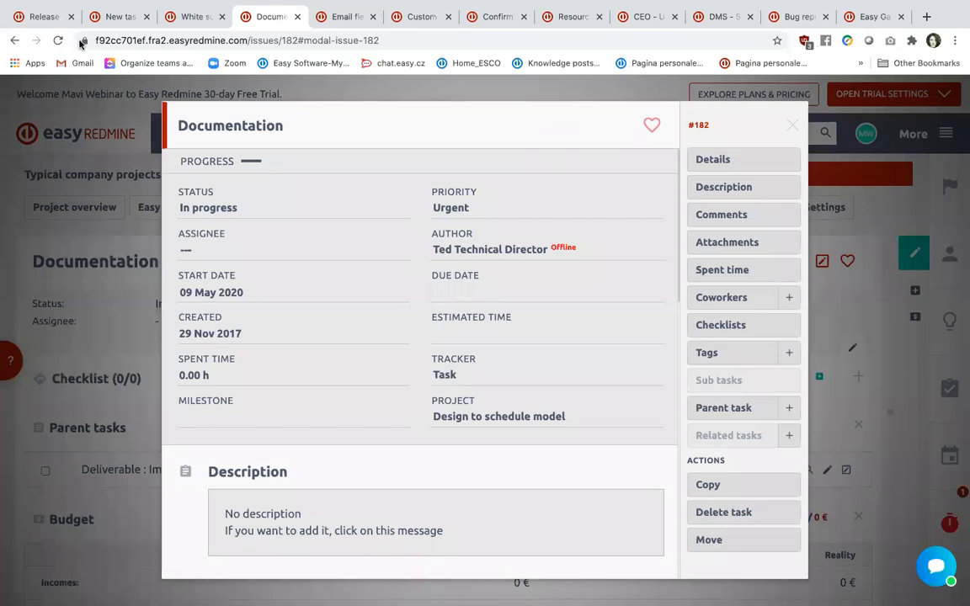
left_click(793, 123)
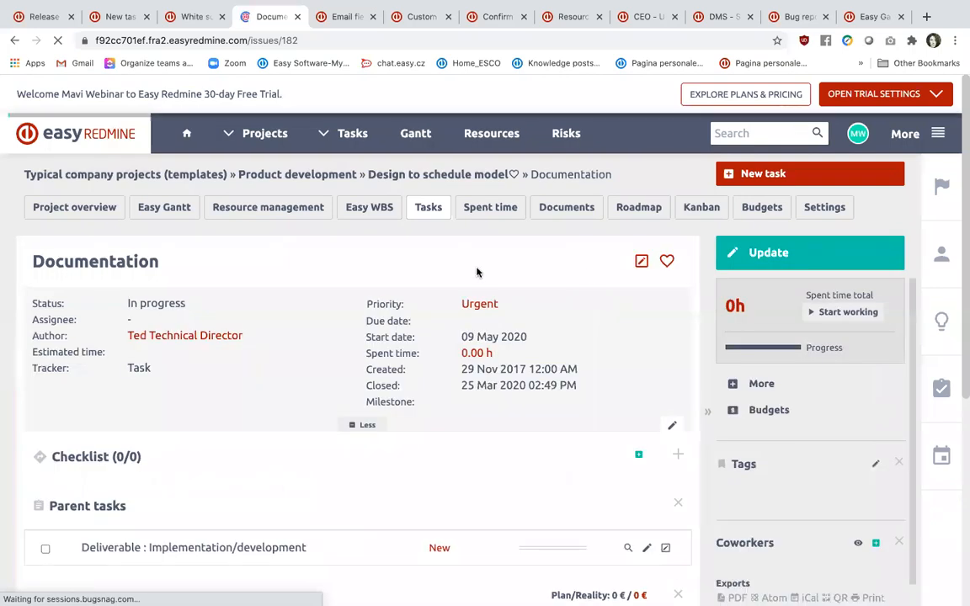
left_click(641, 262)
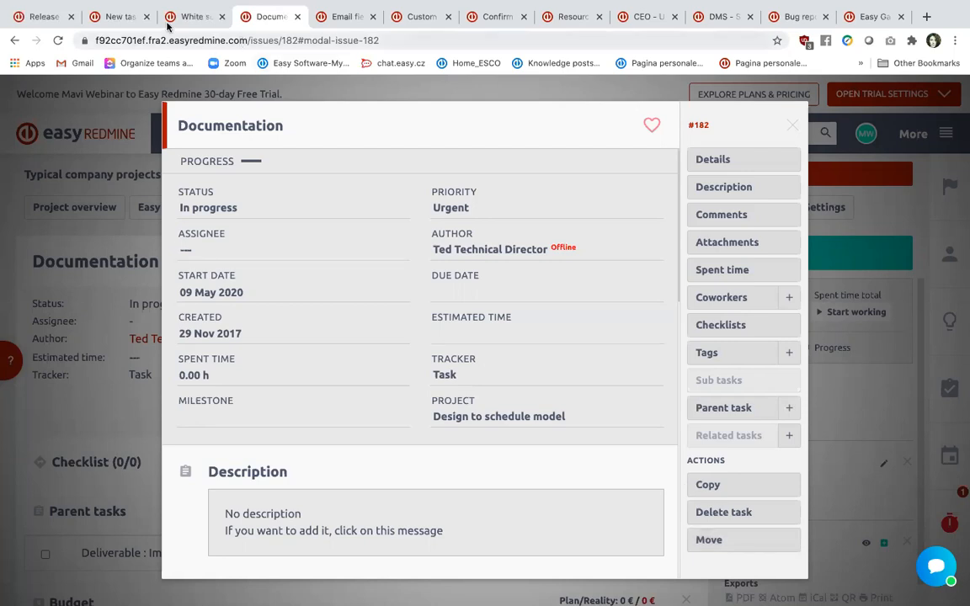
left_click(381, 91)
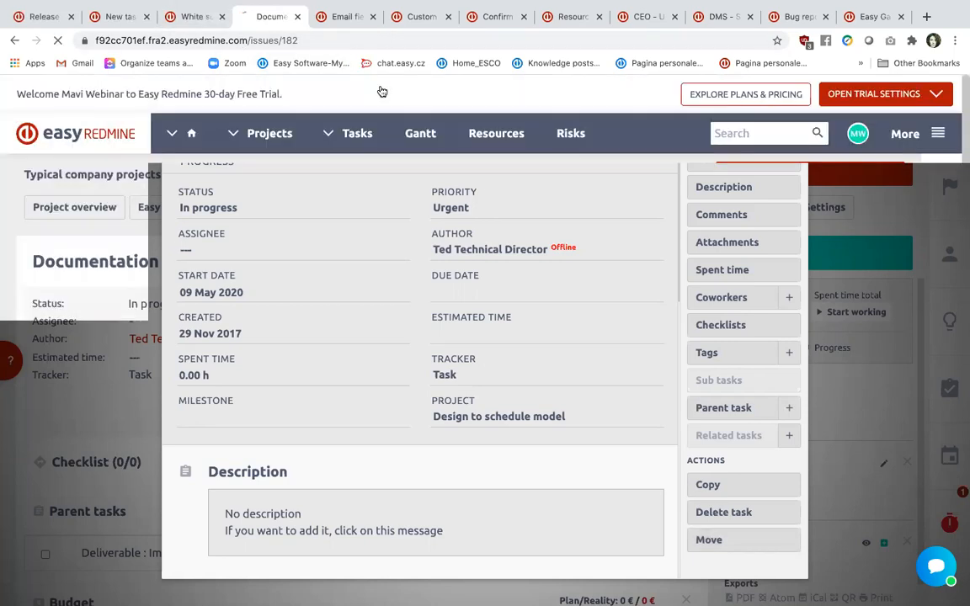
Add the Last comments column to the task list and apply the settings
left_click(357, 137)
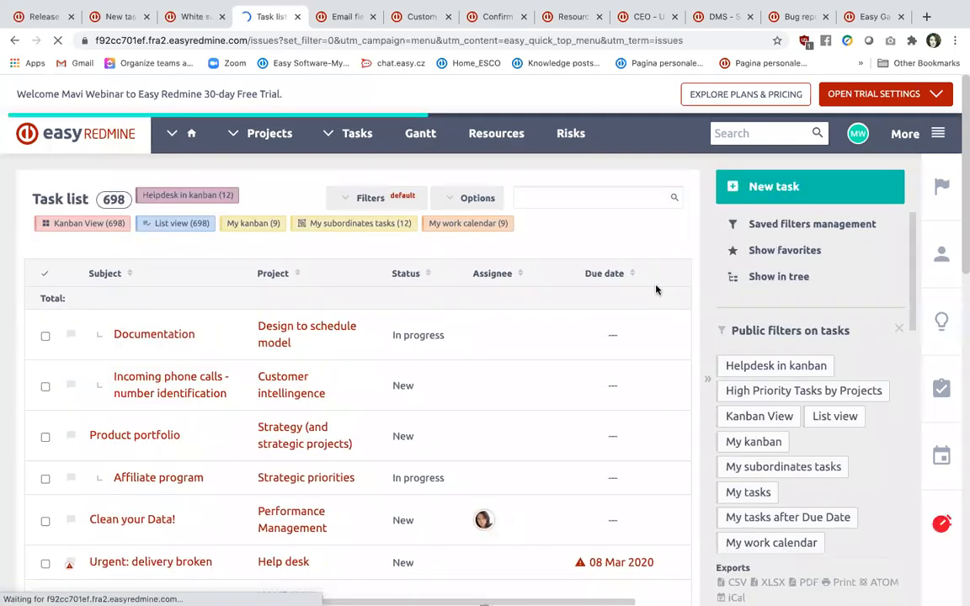
left_click(454, 205)
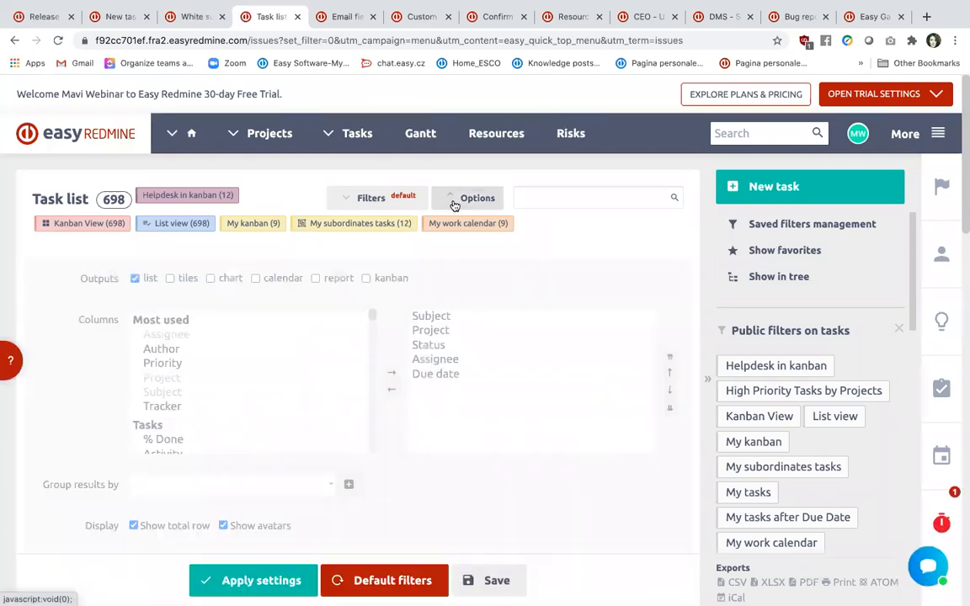
scroll(270, 407, "down", 6)
scroll(268, 407, "down", 5)
scroll(269, 408, "up", 2)
scroll(269, 409, "up", 8)
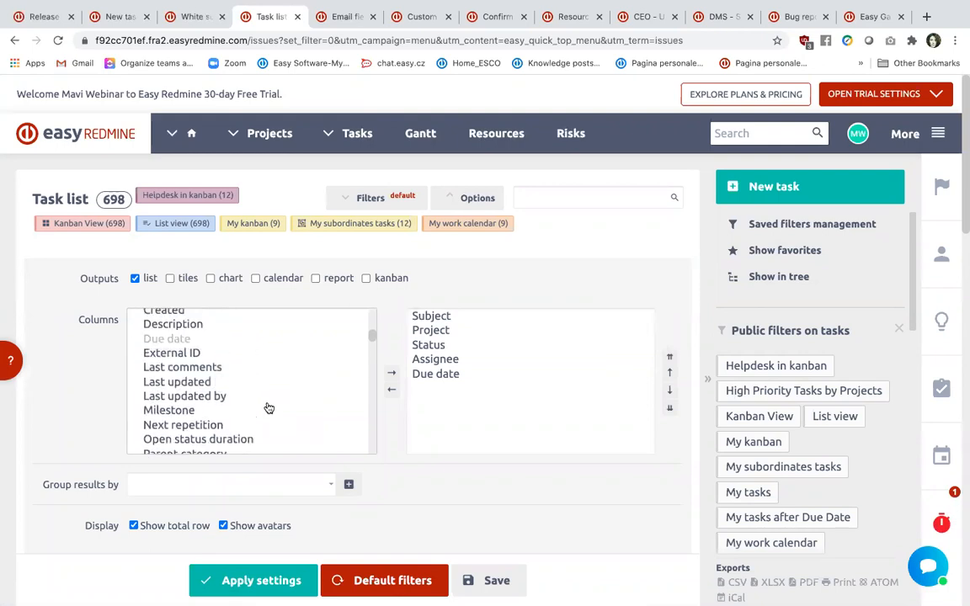
left_click(227, 368)
left_click(392, 372)
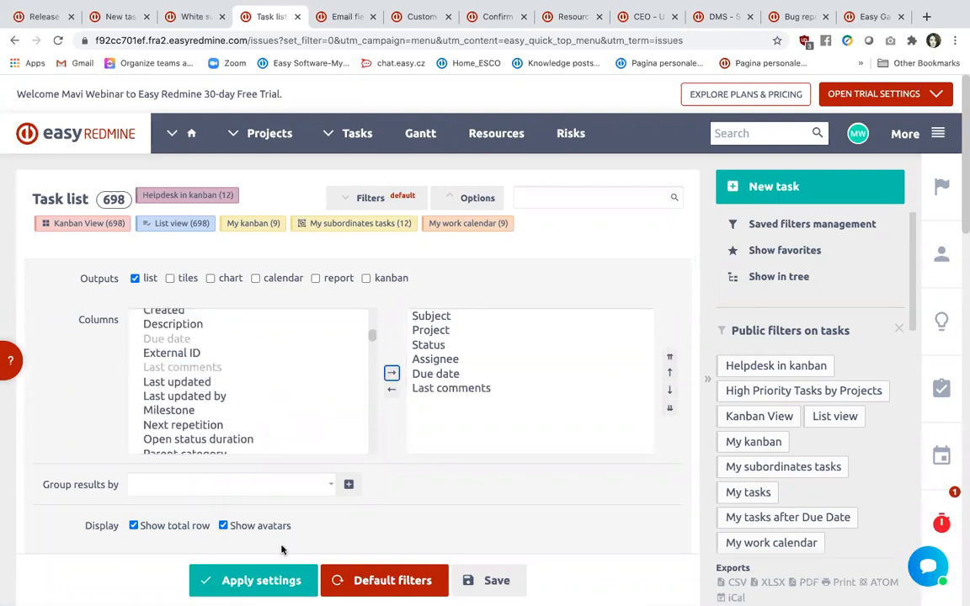
left_click(274, 577)
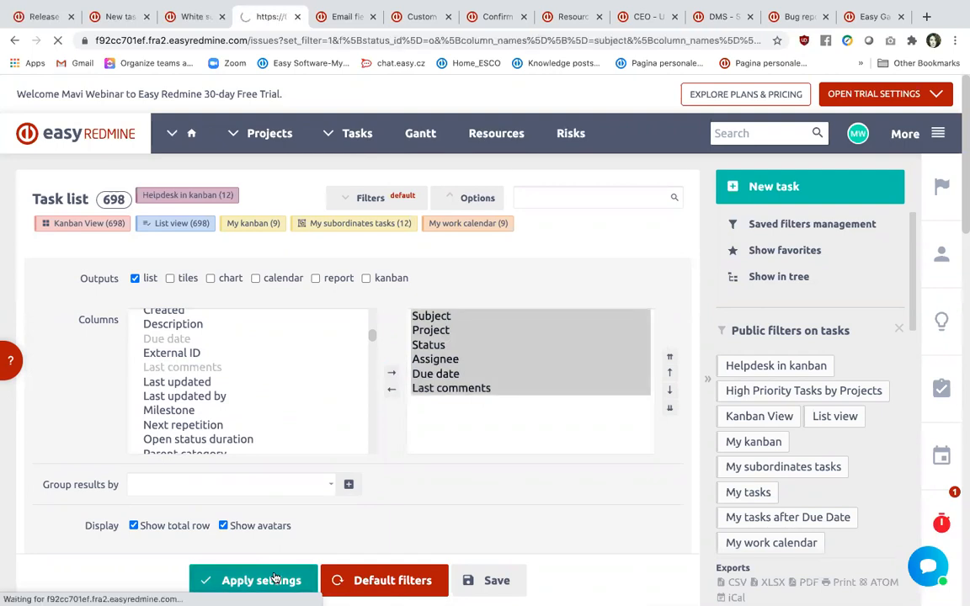
Examine the Last comments column in the task list and the checklist of the White soap task
scroll(547, 328, "right", 3)
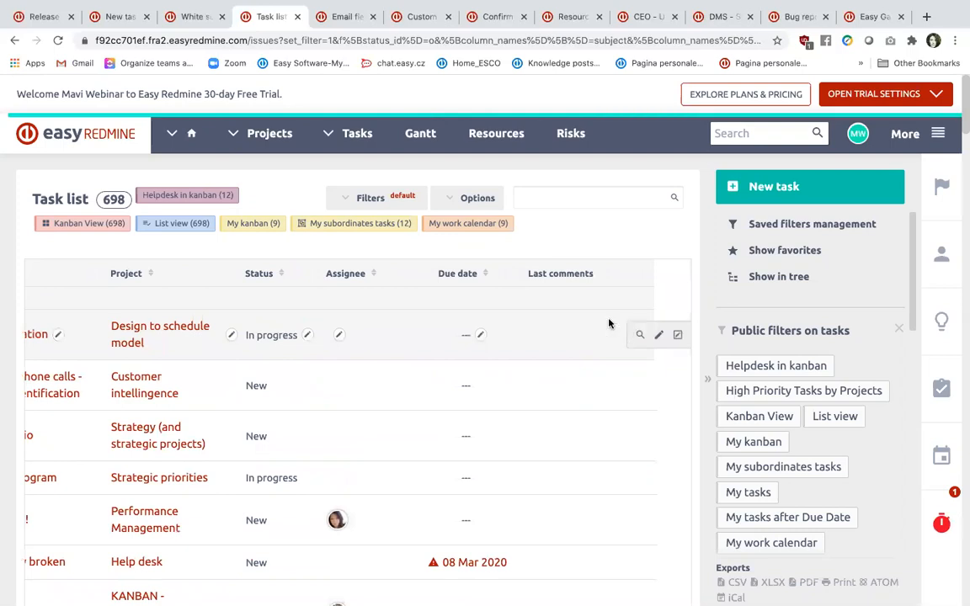
scroll(509, 372, "down", 5)
scroll(566, 418, "down", 3)
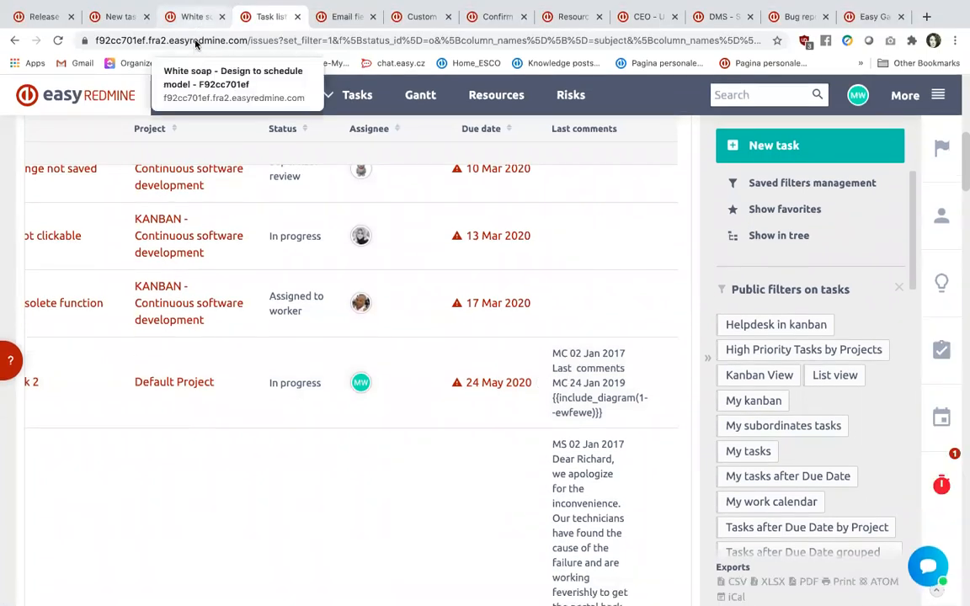
left_click(196, 17)
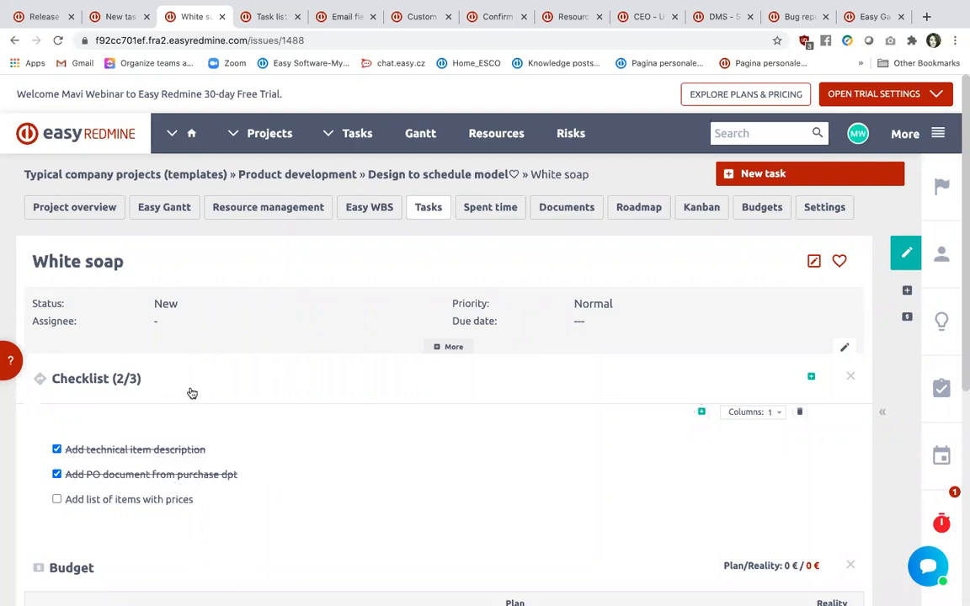
Clear the Coworkers search text in the new task form
left_click(115, 16)
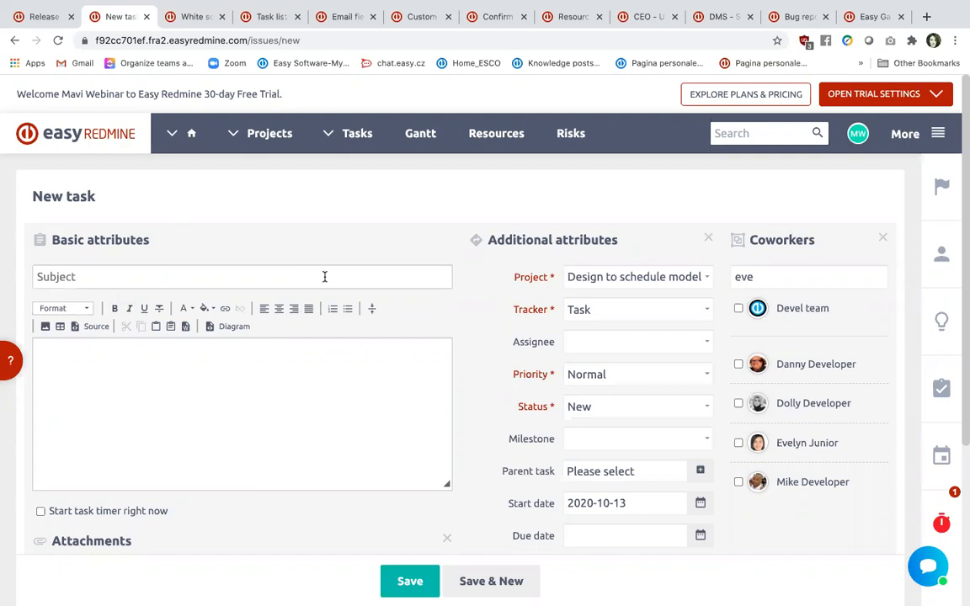
key("BackSpace")
key("BackSpace")
key("BackSpace")
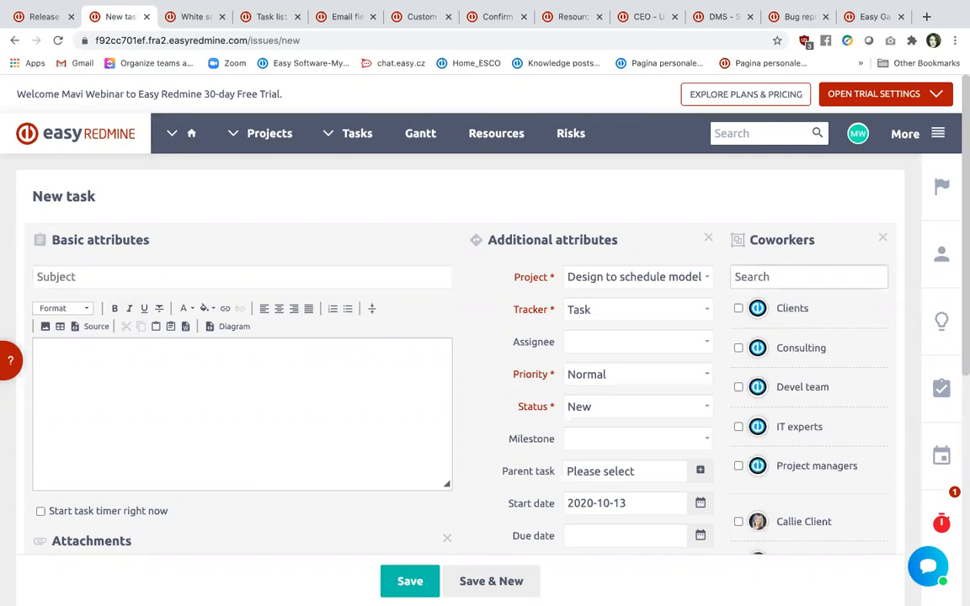
Collapse and expand the Coworkers section of the new task form and look through its list of groups and users
left_click(883, 239)
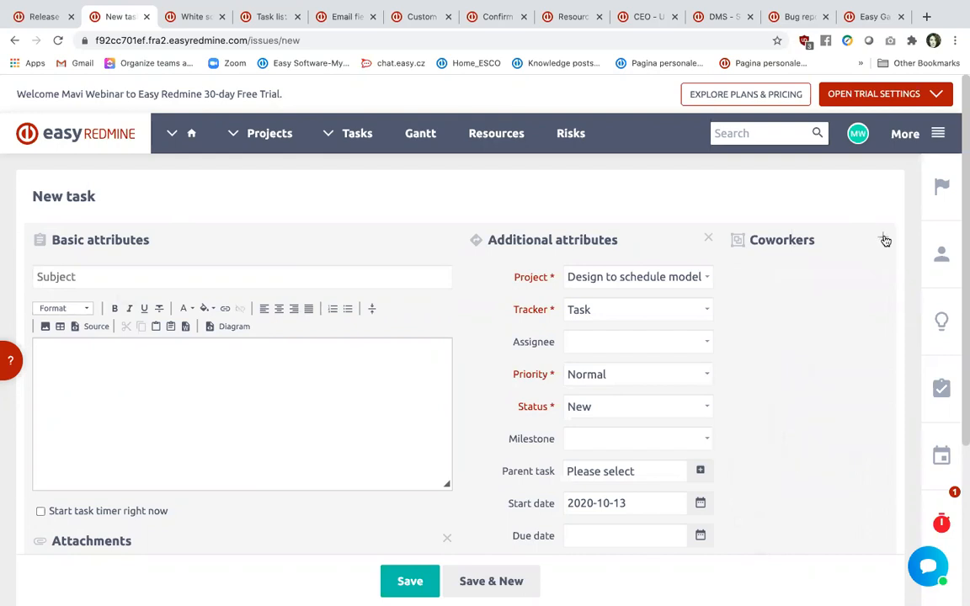
left_click(884, 240)
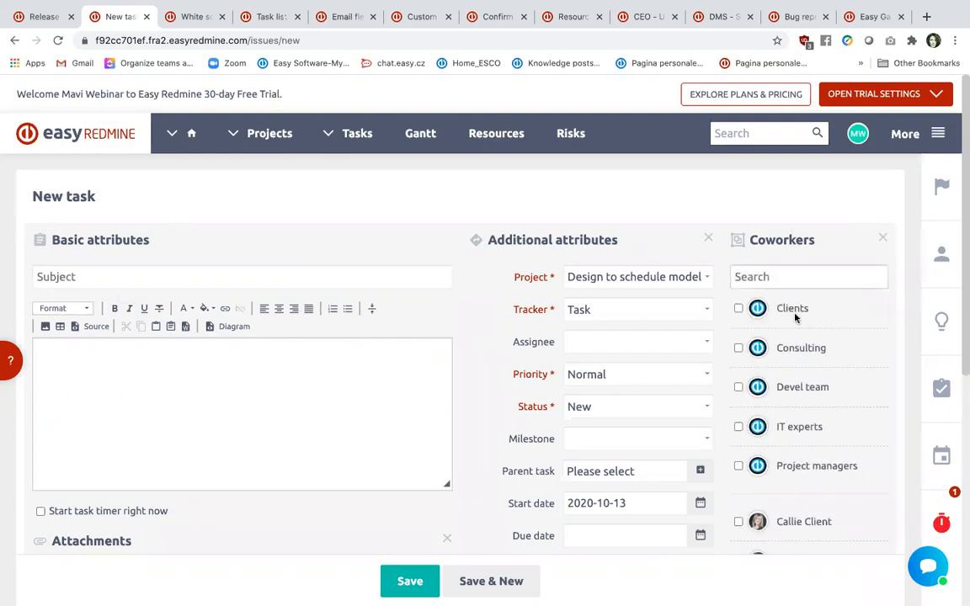
scroll(805, 390, "down", 3)
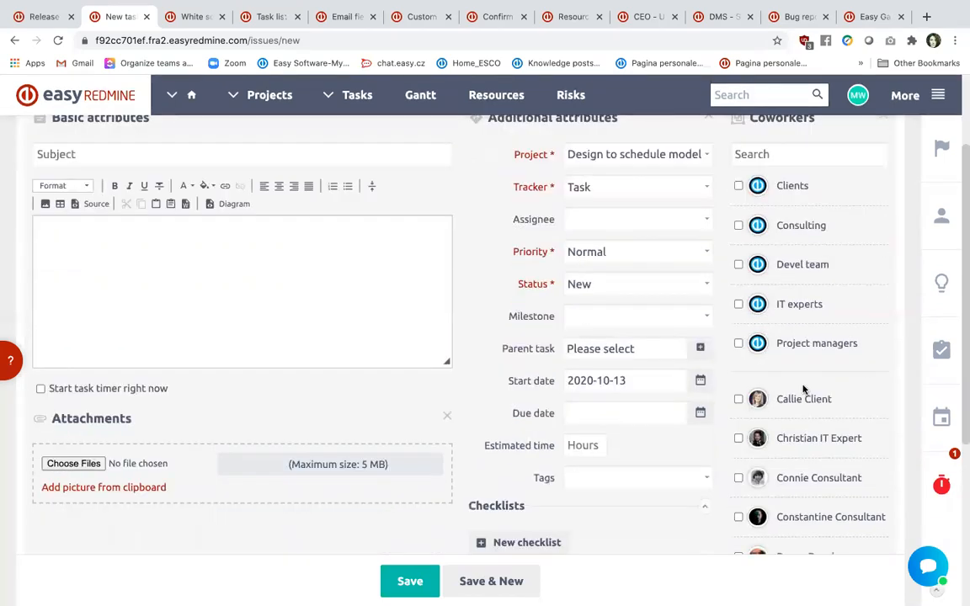
scroll(804, 390, "down", 3)
scroll(804, 390, "up", 5)
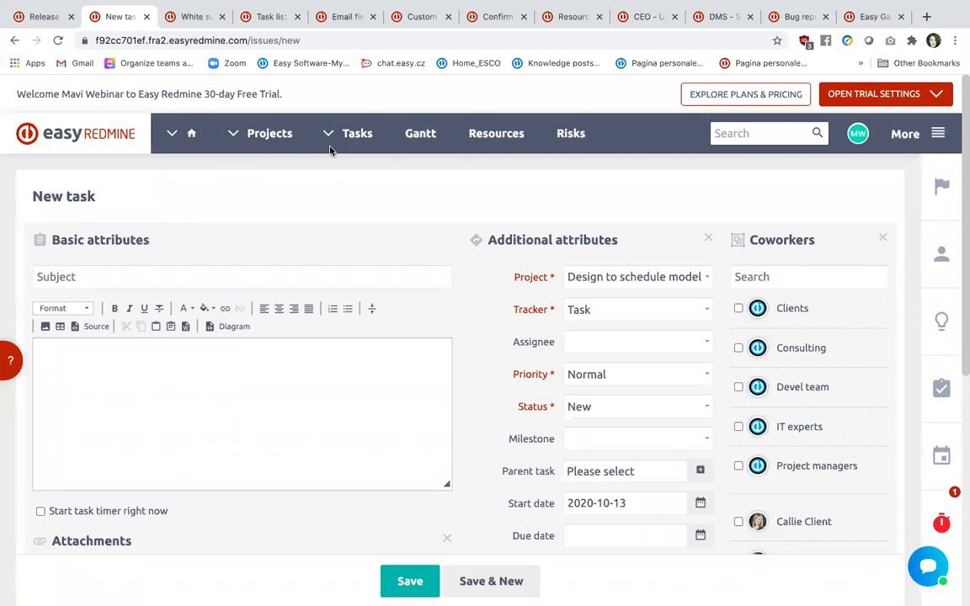
Open a fresh new task form outside any project and look at its Coworkers section
mouse_move(329, 135)
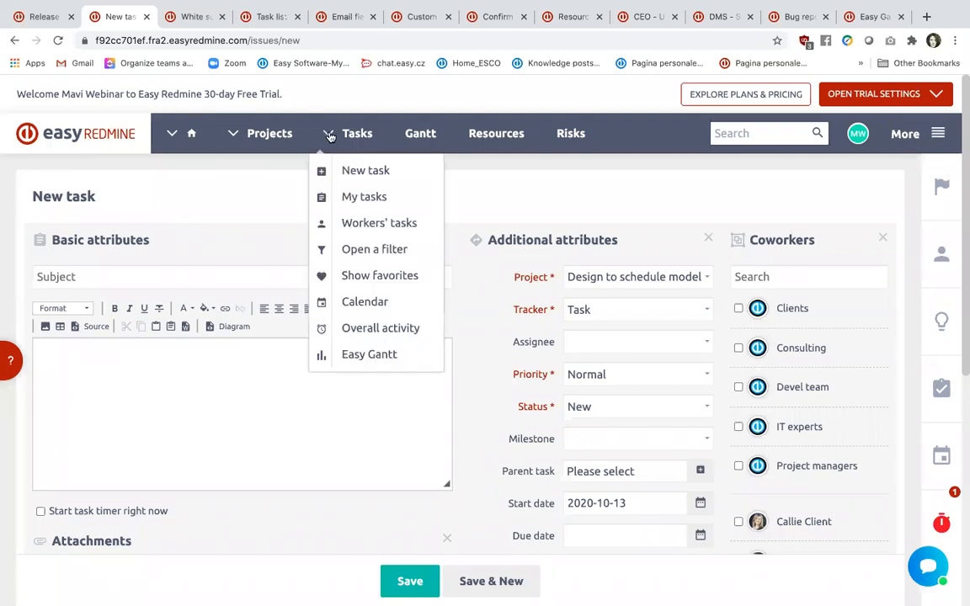
left_click(351, 173)
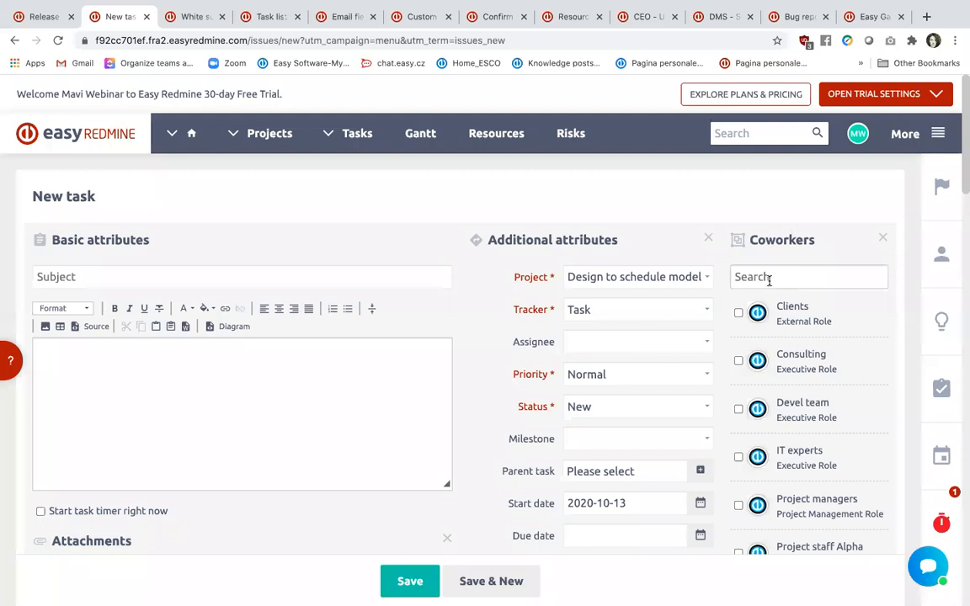
From the White soap task, open the project's settings and look for Easy checklists among its enabled modules
left_click(197, 17)
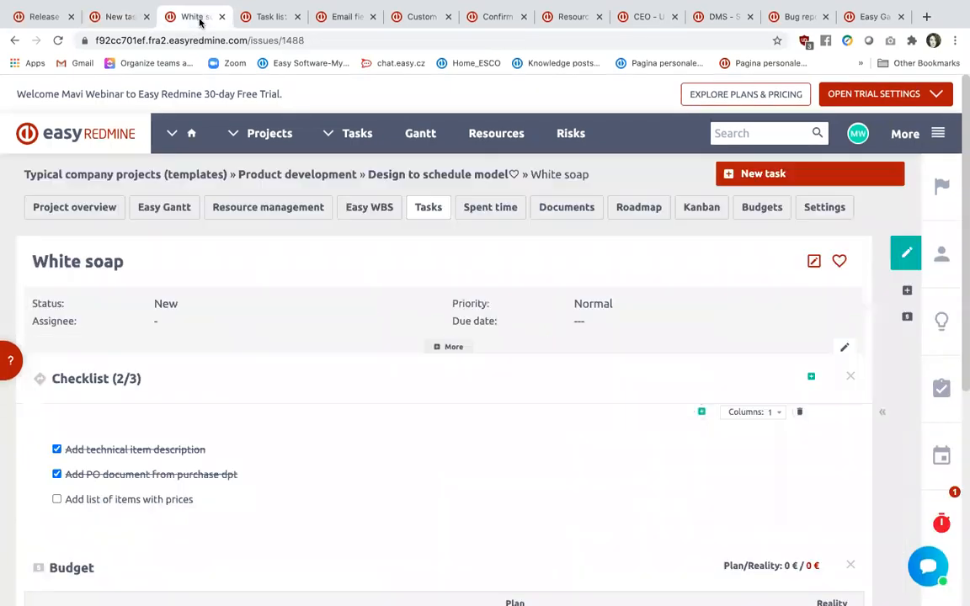
scroll(215, 295, "down", 1)
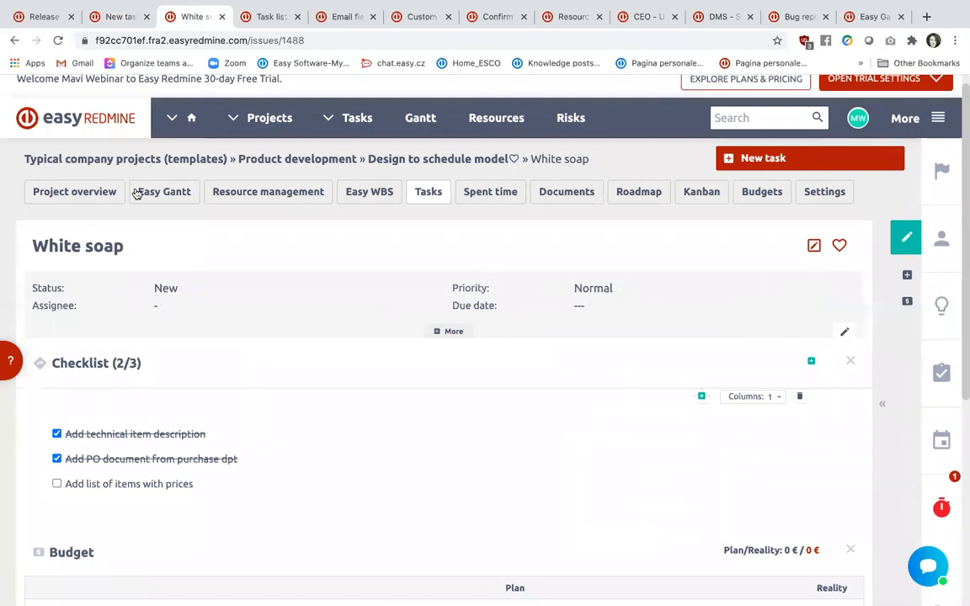
left_click(831, 194)
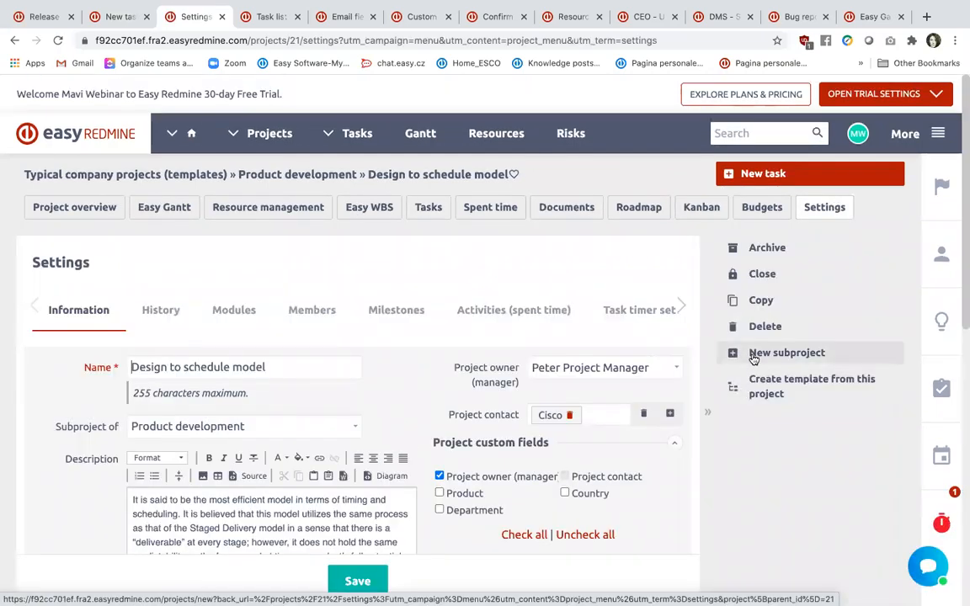
left_click(233, 310)
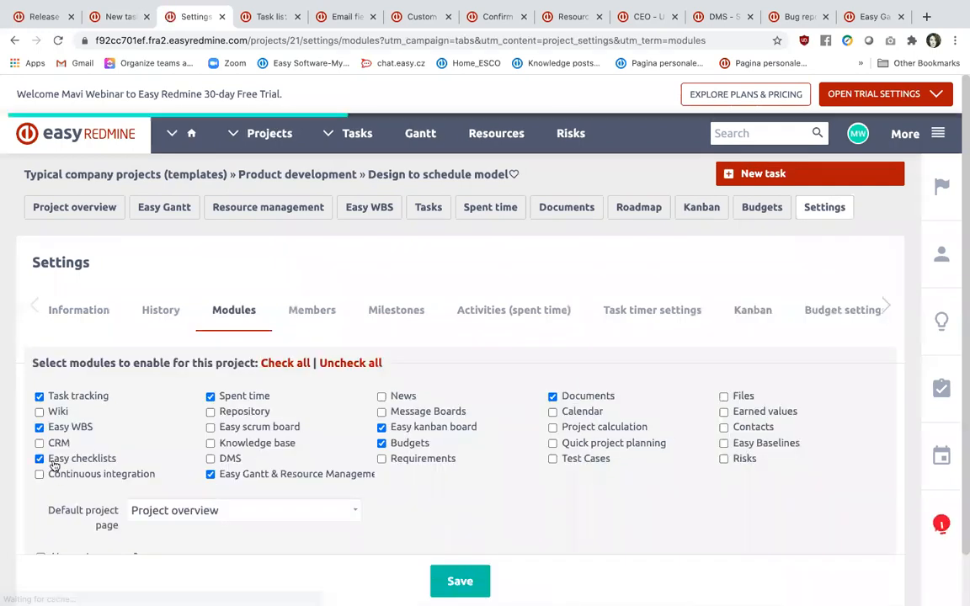
Start a new task in the Design to schedule model project and add a checklist with item 1, item 2 and item 3
left_click(429, 214)
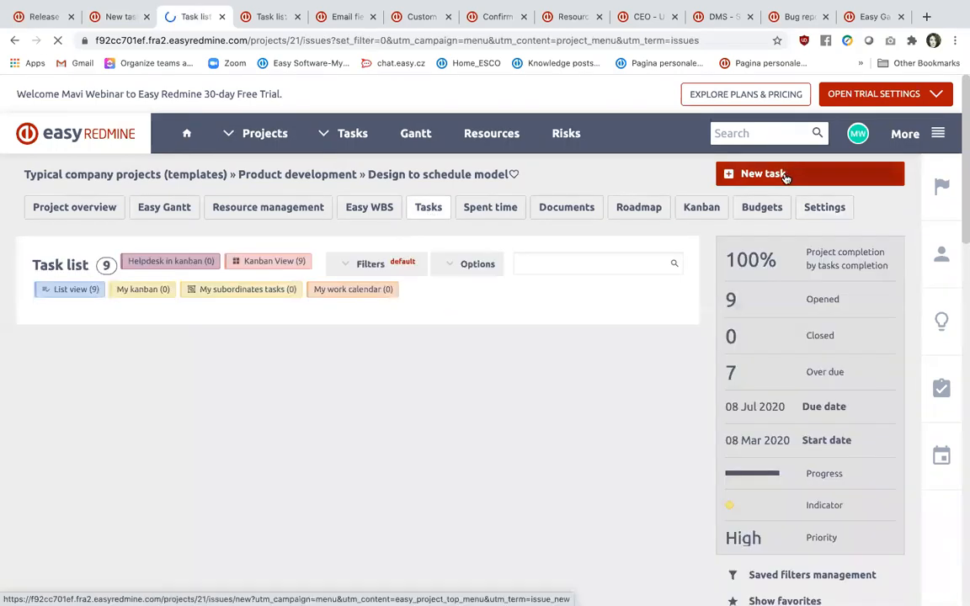
left_click(784, 175)
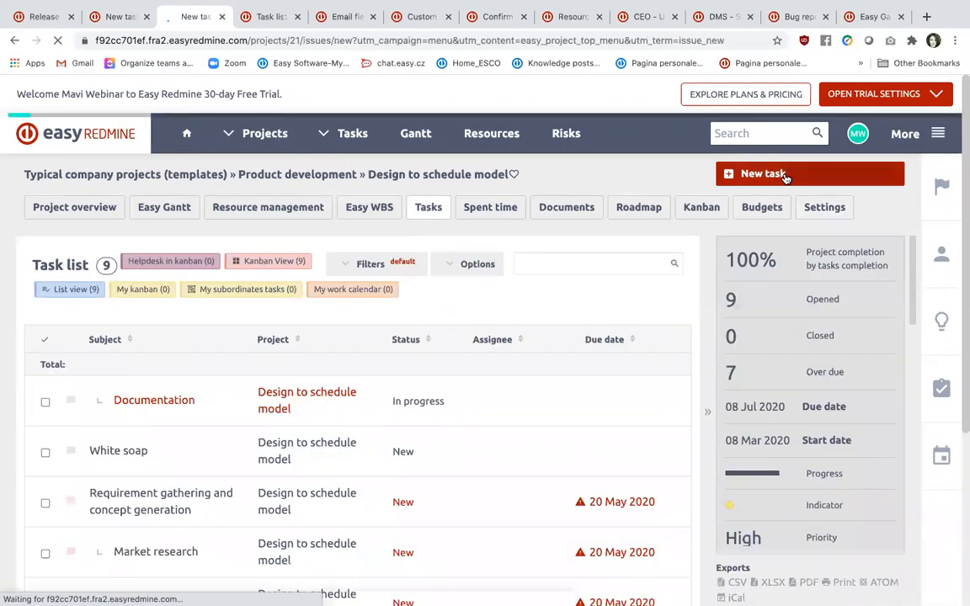
scroll(445, 353, "down", 5)
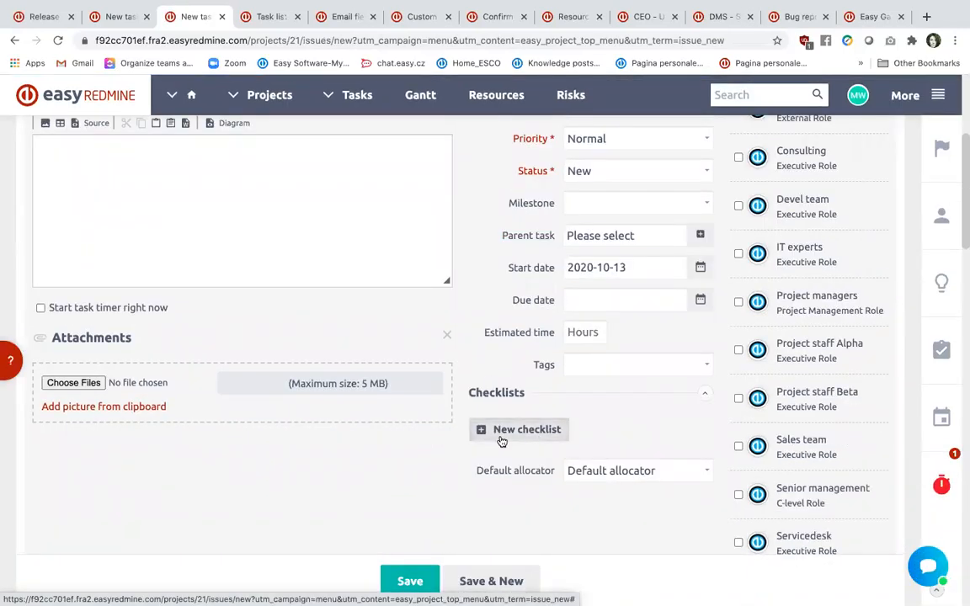
left_click(506, 430)
left_click(622, 275)
type("item 1")
left_click(627, 301)
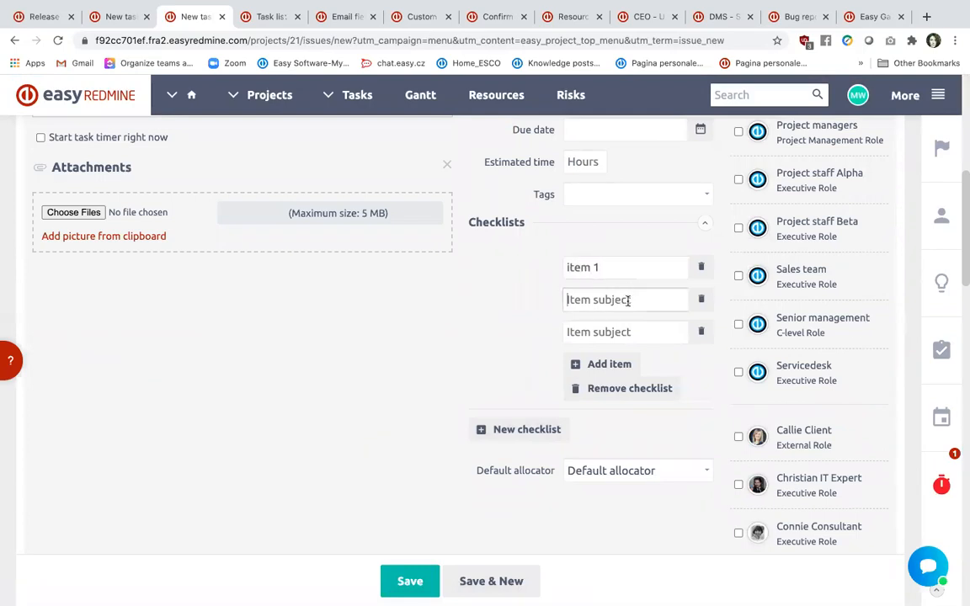
type("item 2")
left_click(634, 333)
type("item 3")
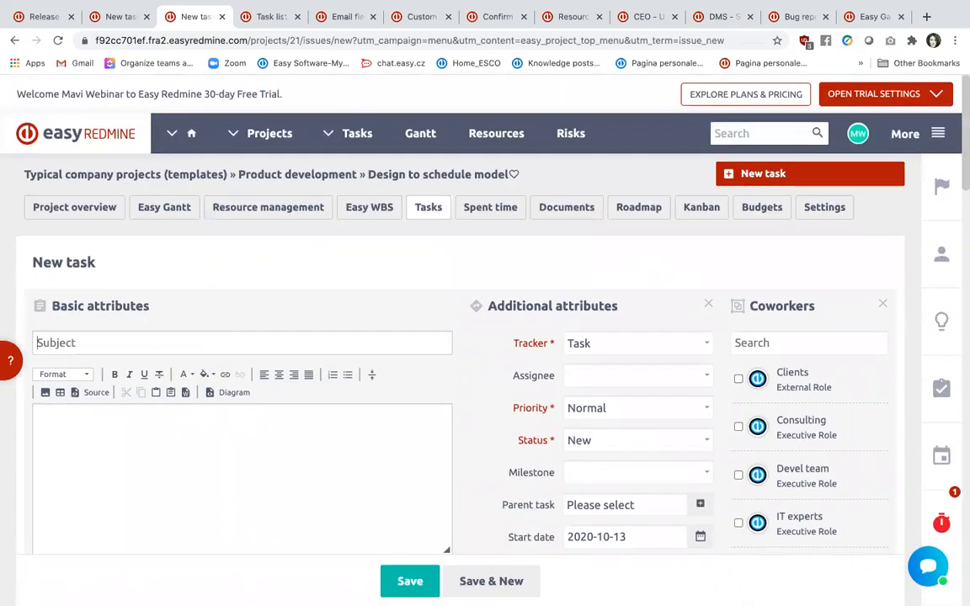
Set the new task's subject to "test task webinar", save the task and view its checklist
type("test task webina")
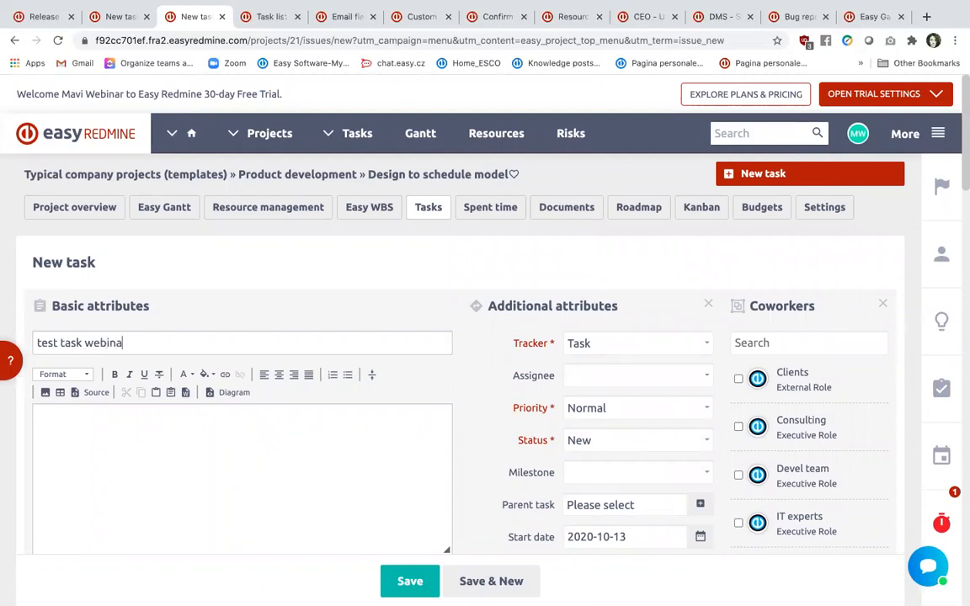
type("r")
left_click(410, 581)
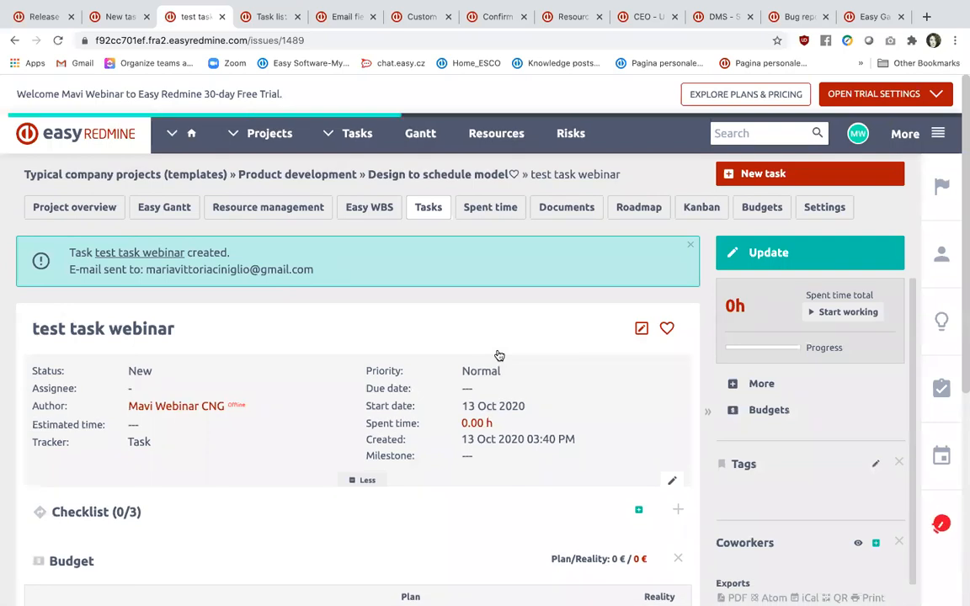
scroll(503, 422, "down", 2)
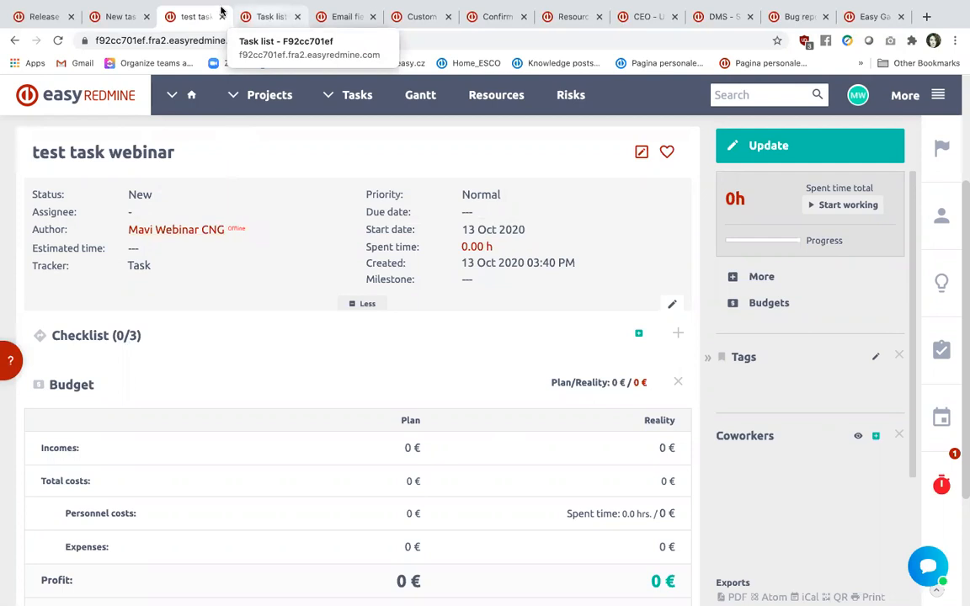
Reload the overall task list with default settings, add the Last comments column and apply the settings
left_click(272, 17)
scroll(261, 311, "up", 5)
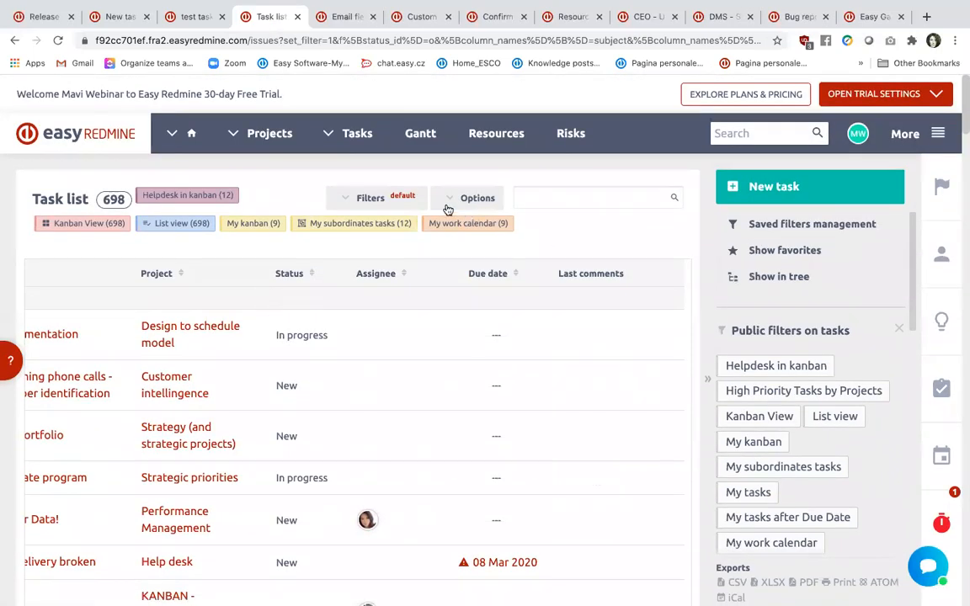
left_click(362, 140)
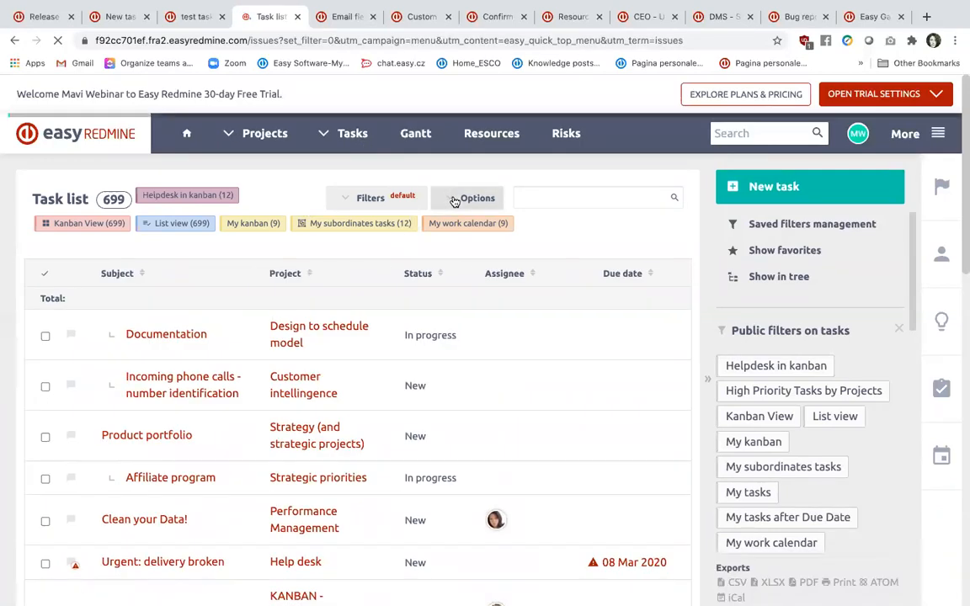
left_click(456, 199)
scroll(282, 359, "down", 5)
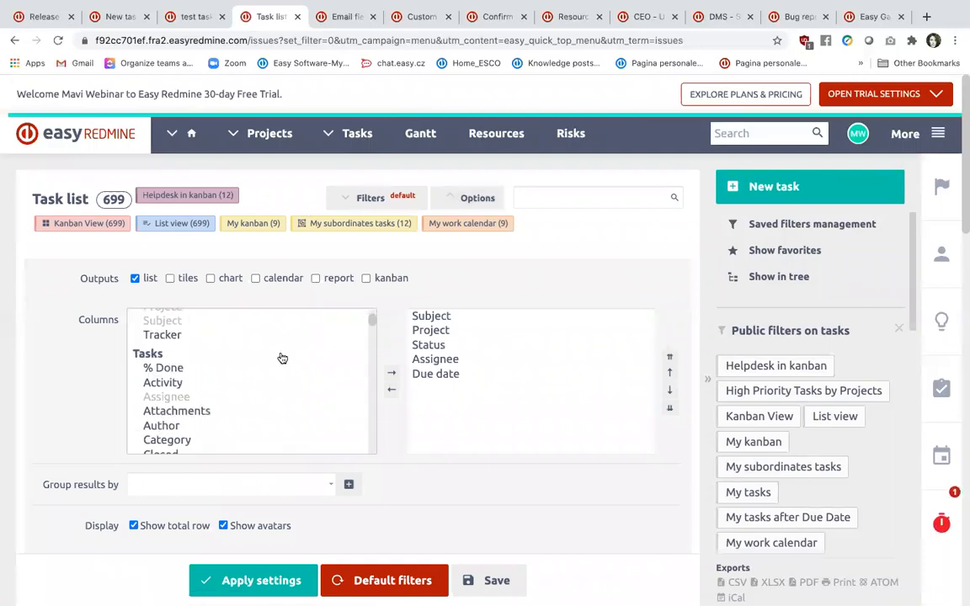
left_click(252, 340)
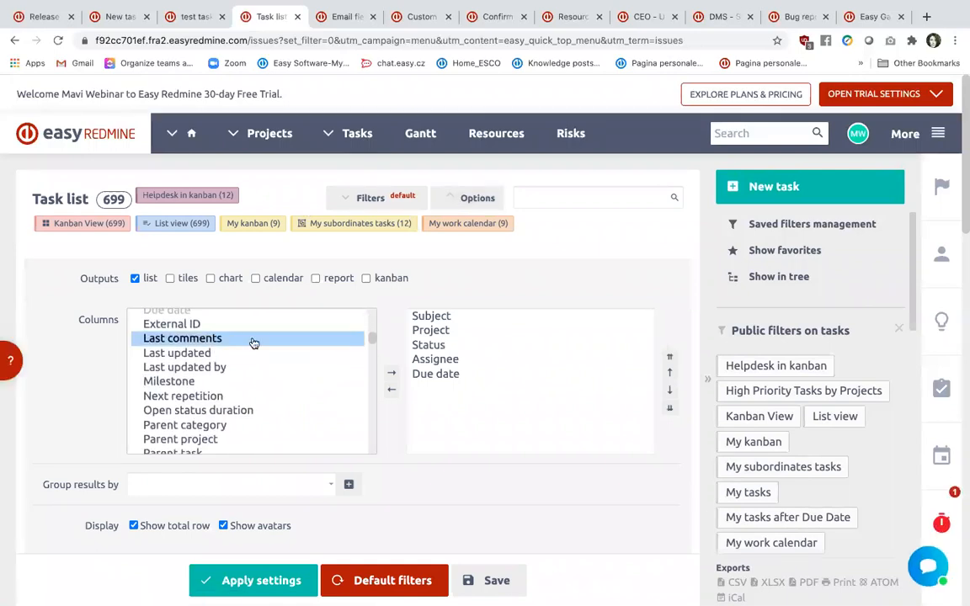
left_click(391, 372)
left_click(276, 586)
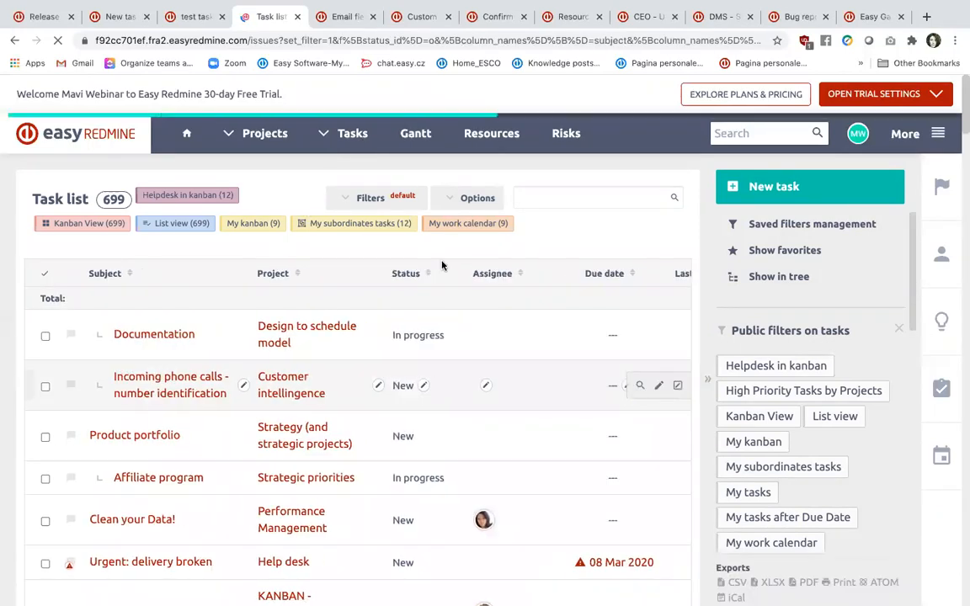
Leave the task list, view the Email field autocomplete feature page and open the Administration page
left_click(339, 17)
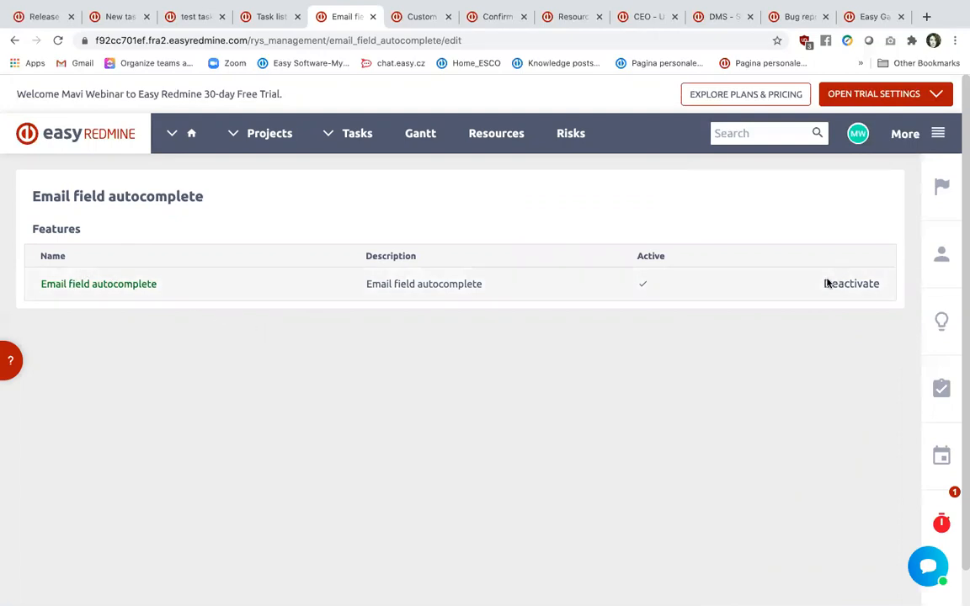
left_click(941, 134)
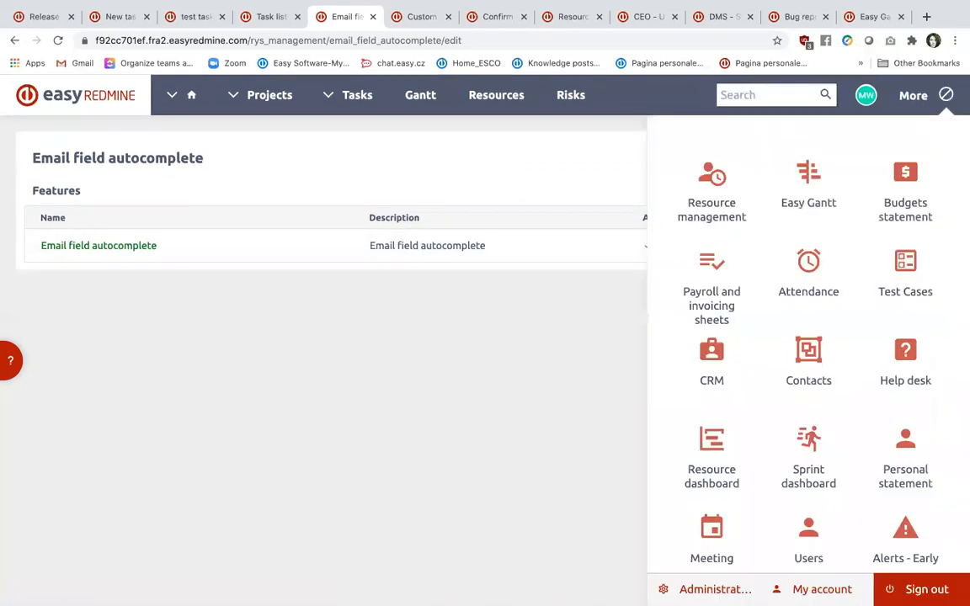
left_click(720, 591)
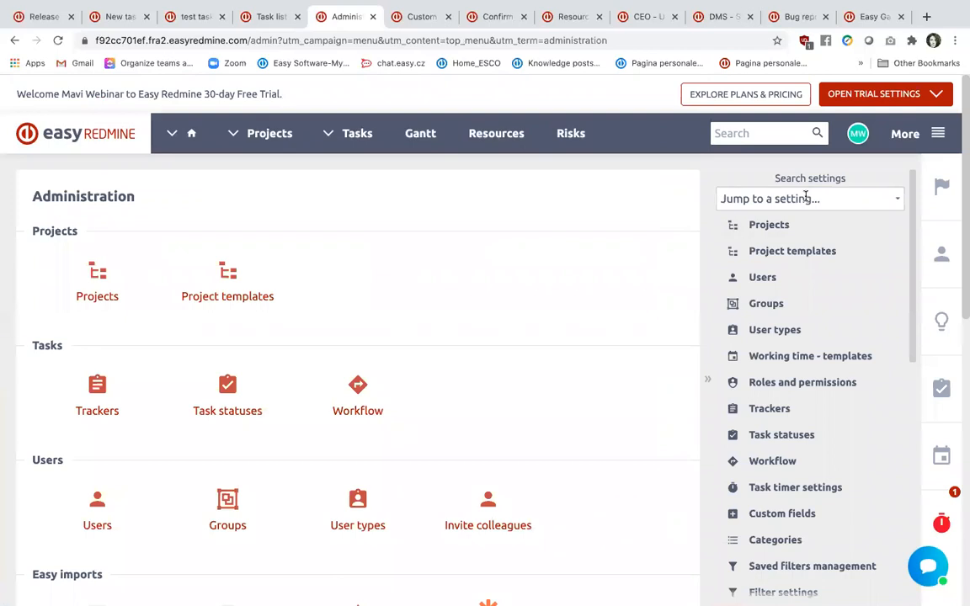
left_click(806, 198)
type("email")
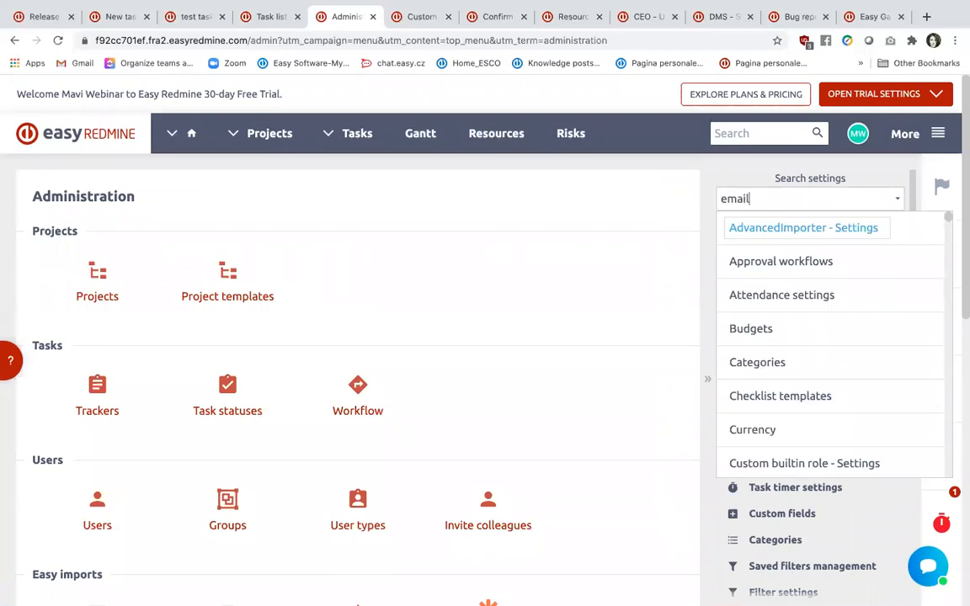
key("Return")
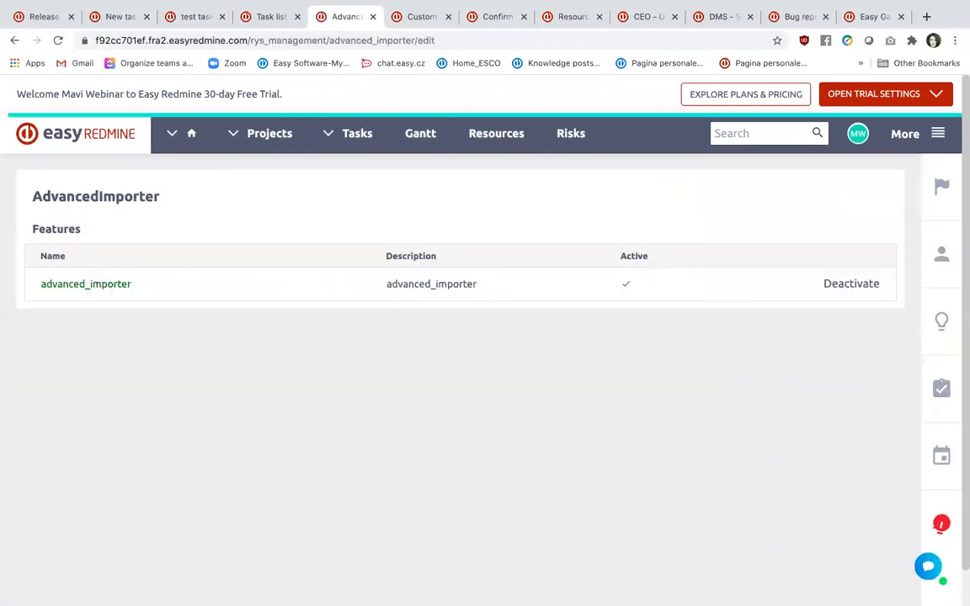
left_click(15, 39)
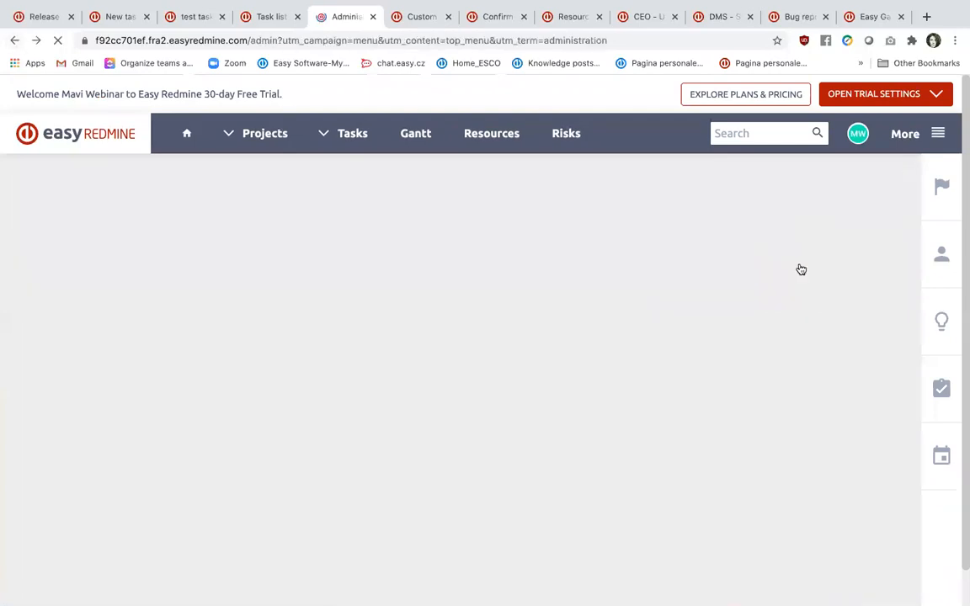
Search the administration settings for "email" and open the Email field autocomplete settings
left_click(793, 197)
type("emai")
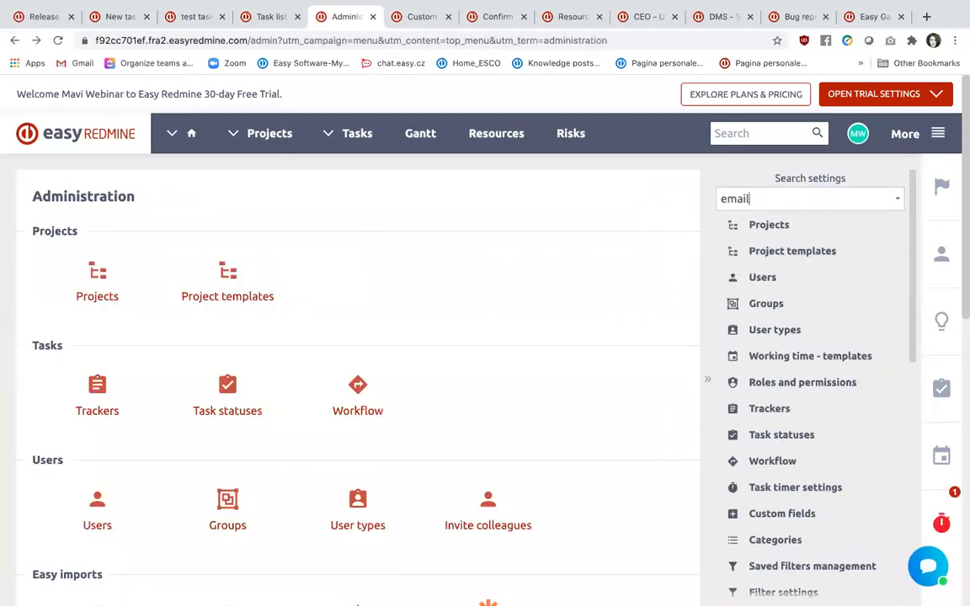
type("l")
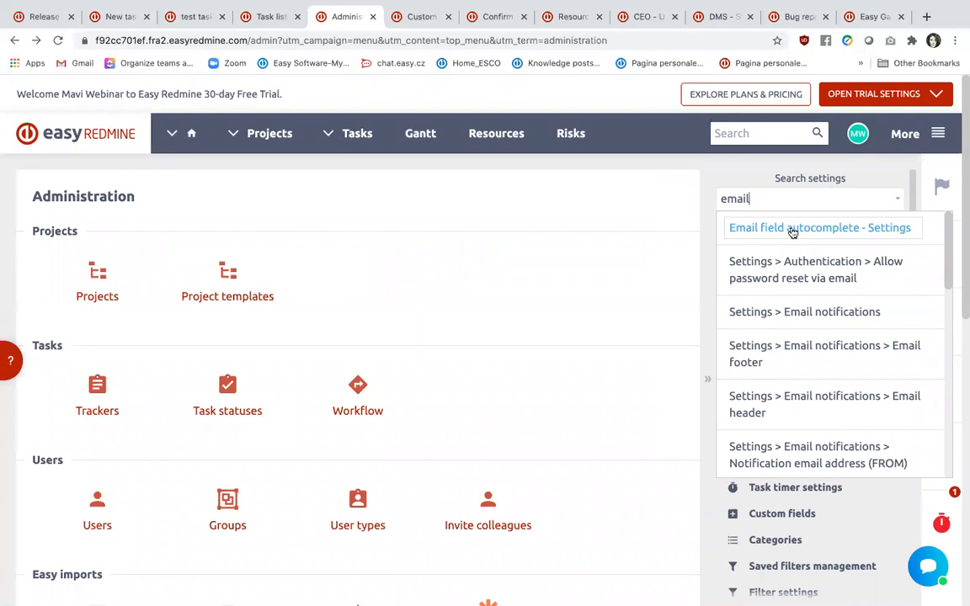
left_click(794, 229)
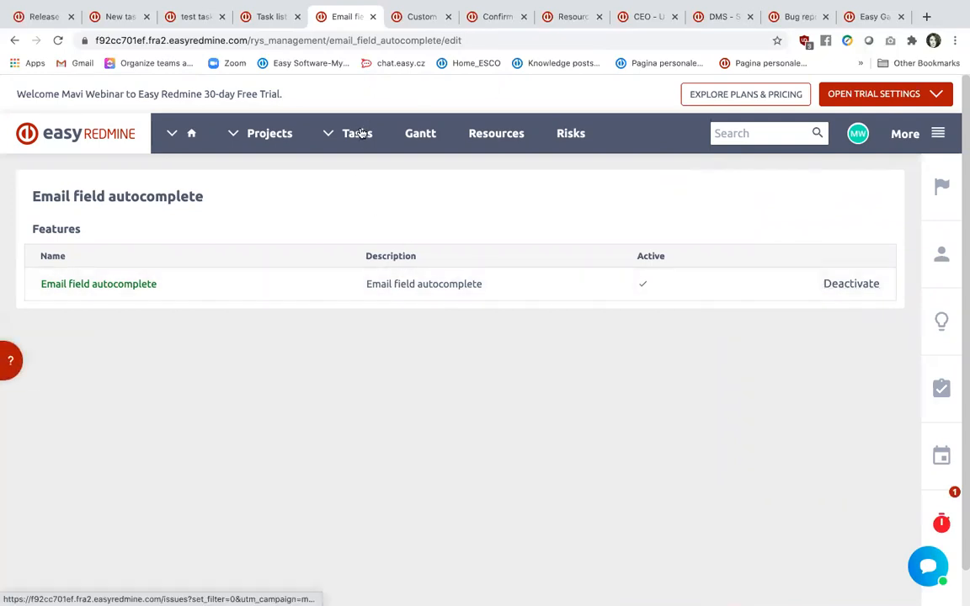
Open the Bug report task from the Help desk project's task list and bring up its update form
left_click(250, 138)
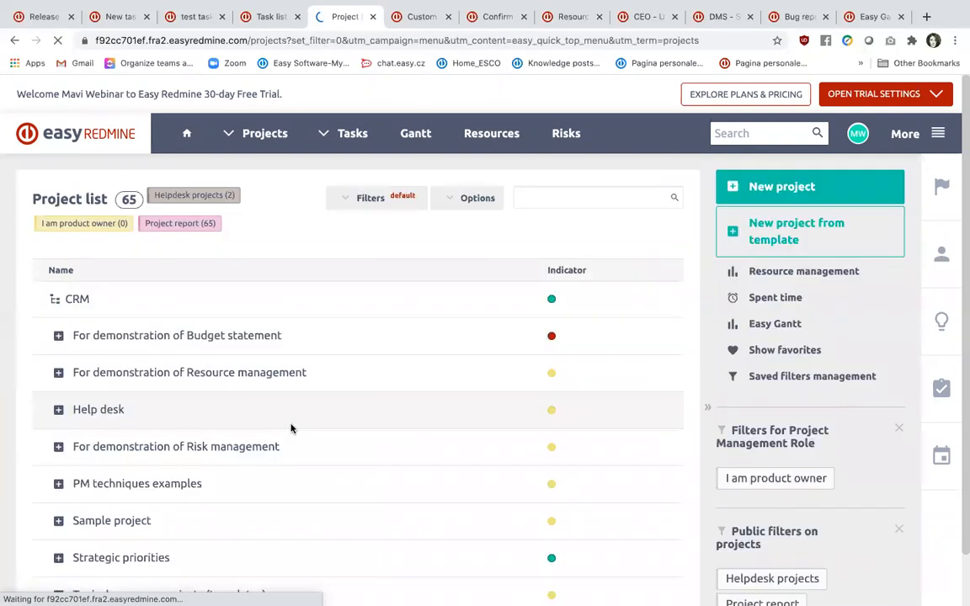
scroll(290, 429, "down", 1)
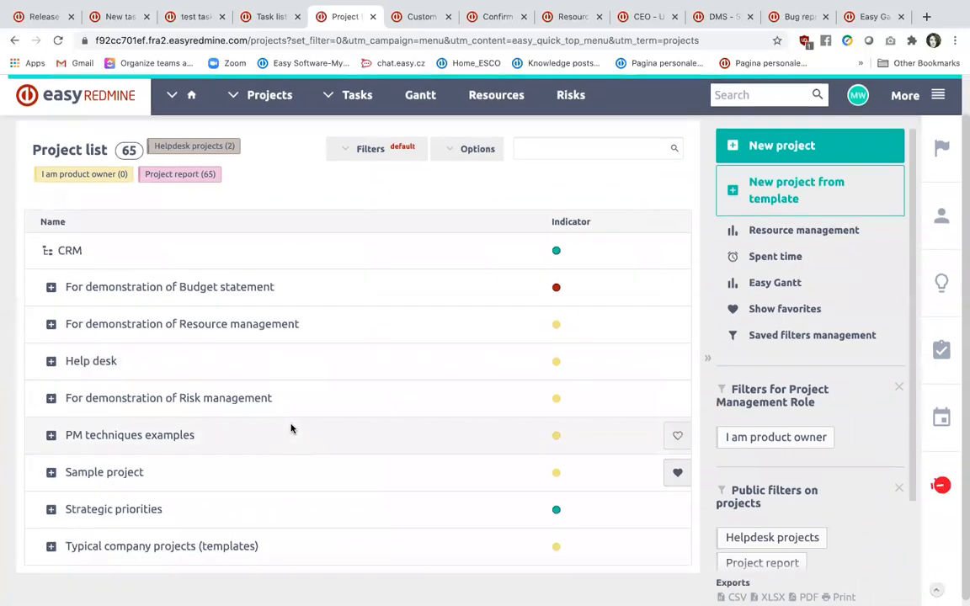
left_click(93, 361)
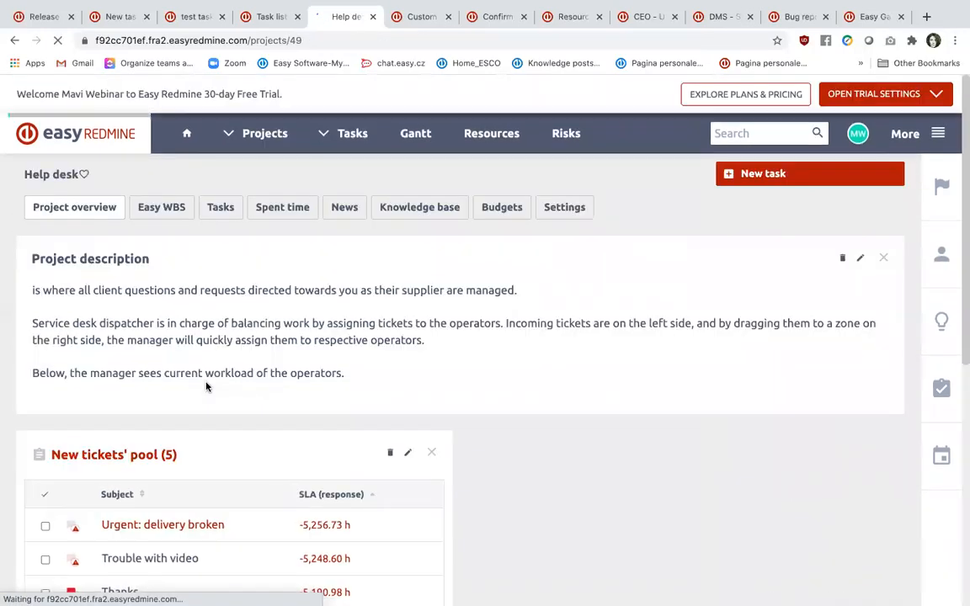
left_click(225, 208)
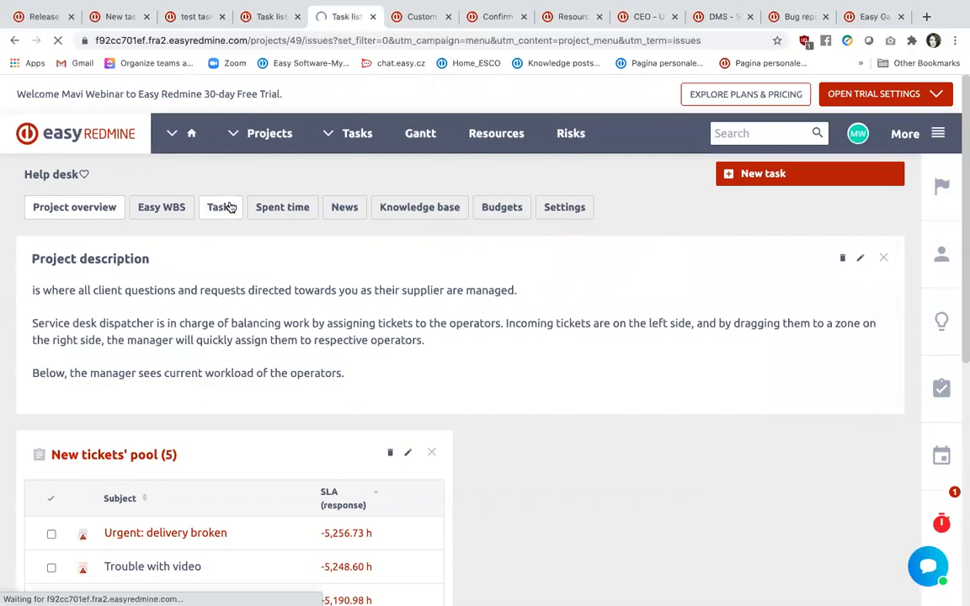
scroll(360, 471, "down", 1)
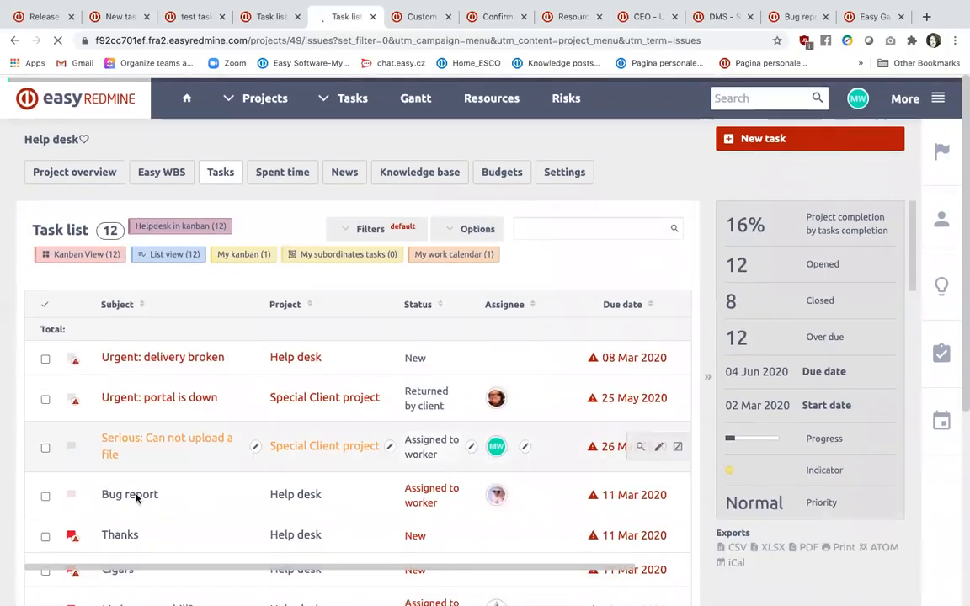
left_click(118, 495)
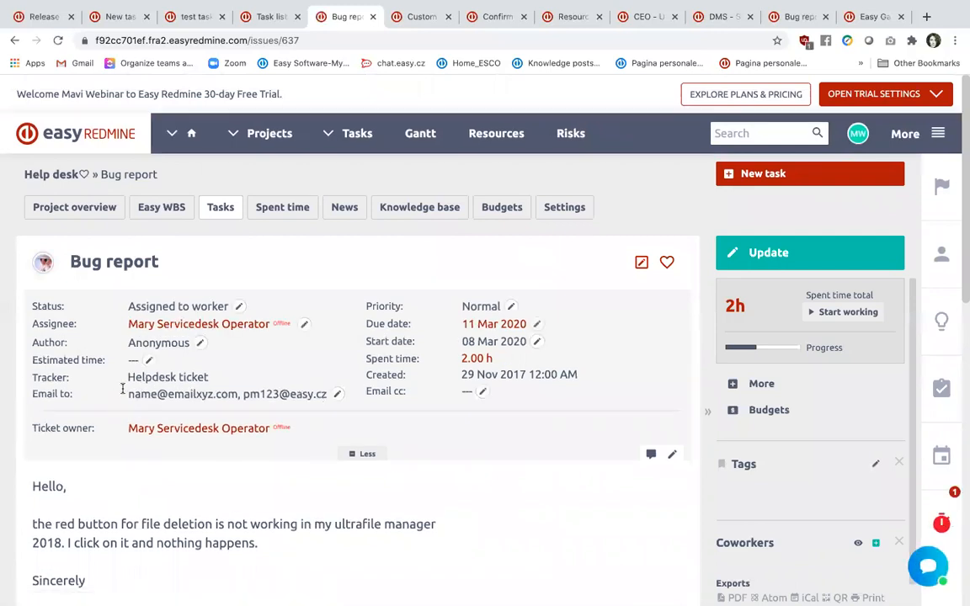
left_click(783, 259)
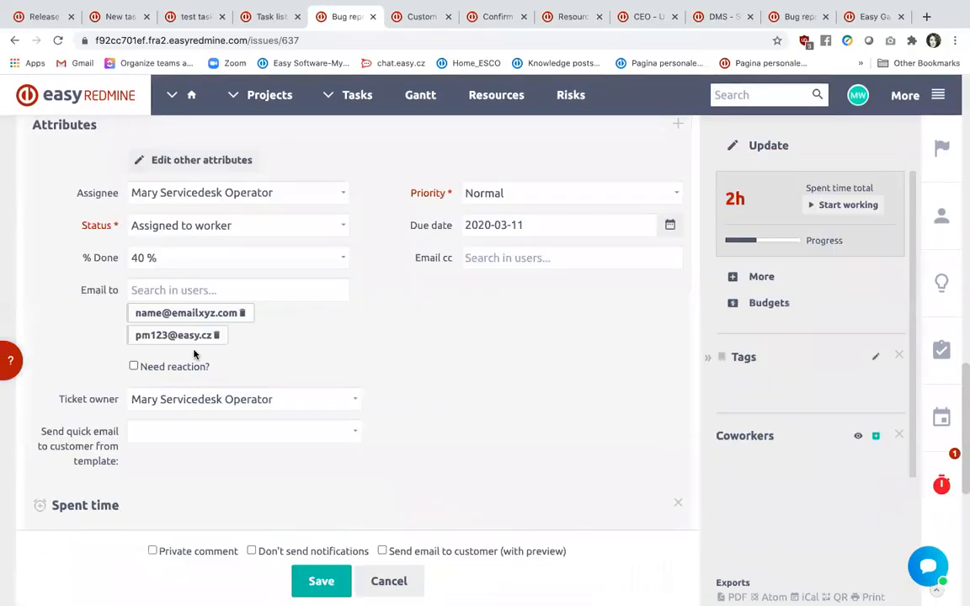
Remove the first Email to recipient and search that field's suggestions by a user's name
left_click(241, 312)
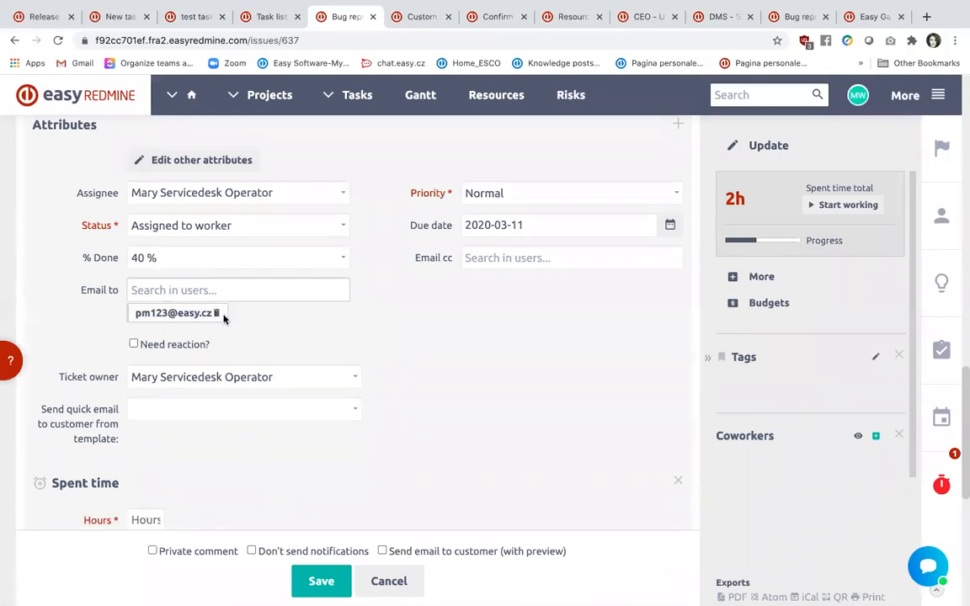
left_click(205, 290)
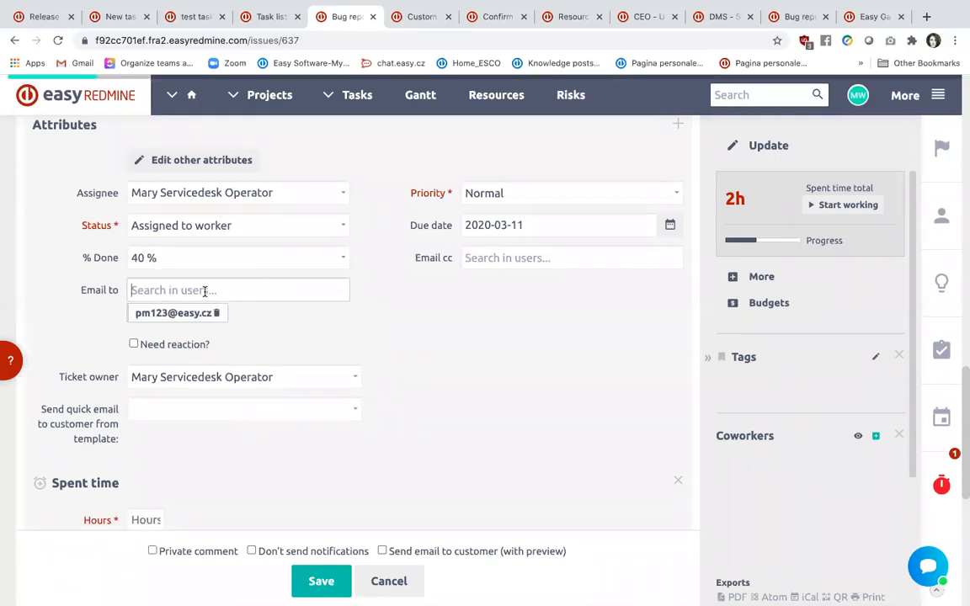
type("mavi")
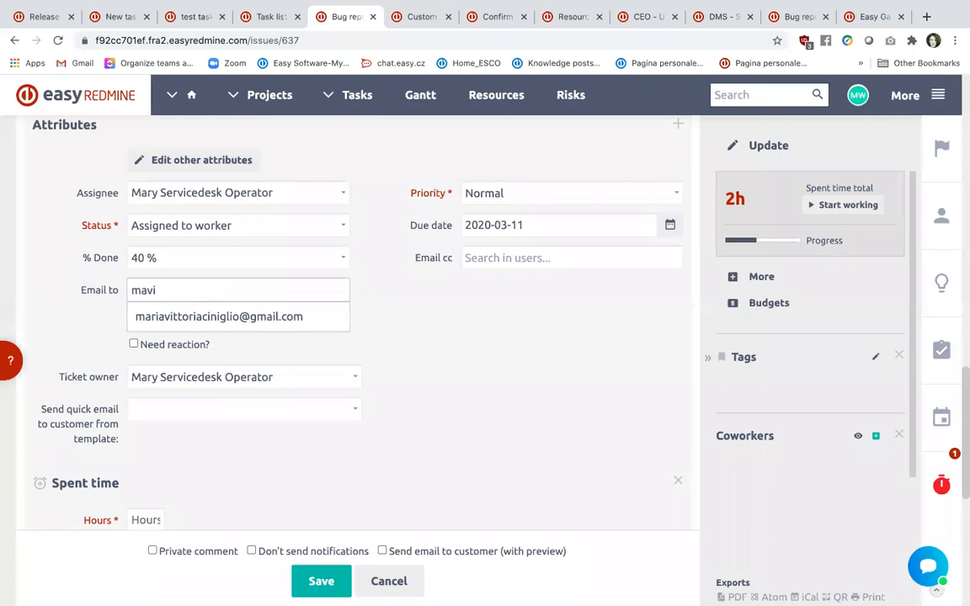
key("BackSpace")
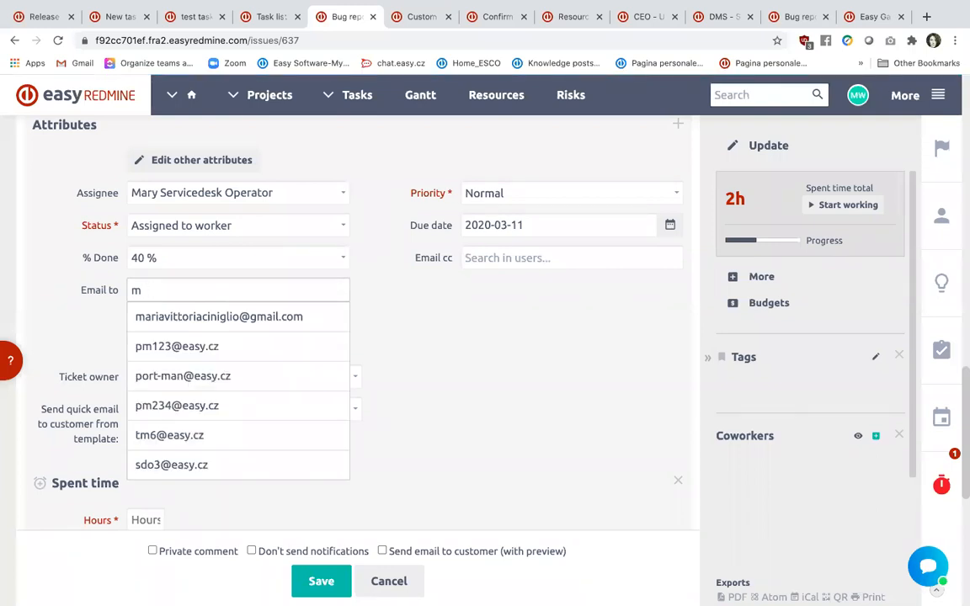
key("BackSpace")
Search the Email to suggestions for "tm" and for another user's first name
left_click(470, 329)
left_click(271, 290)
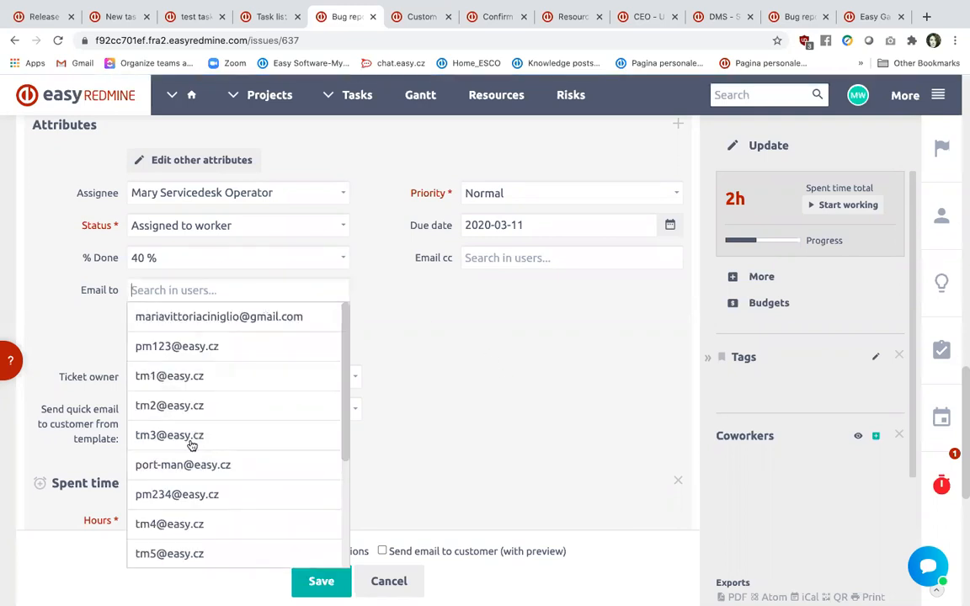
type("tm")
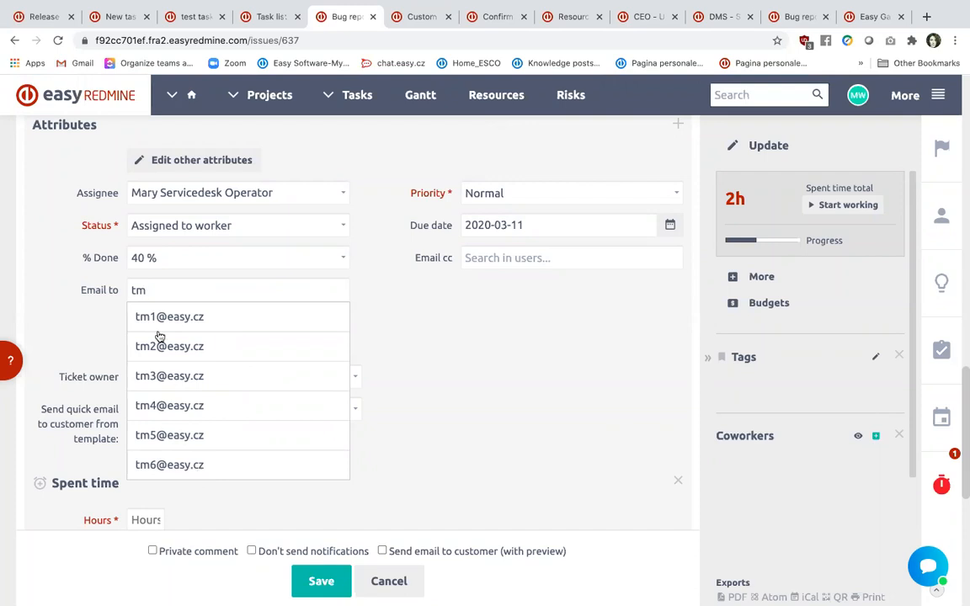
key("BackSpace")
key("BackSpace")
type("evelyn")
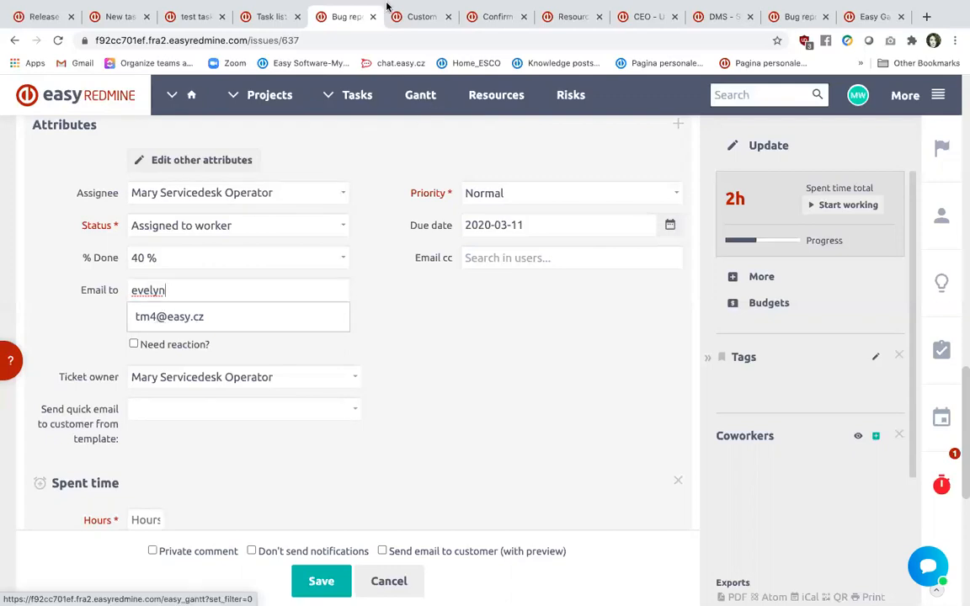
Leave the Bug report form for the Custom builtin role page and open the Users list in the administration
left_click(426, 10)
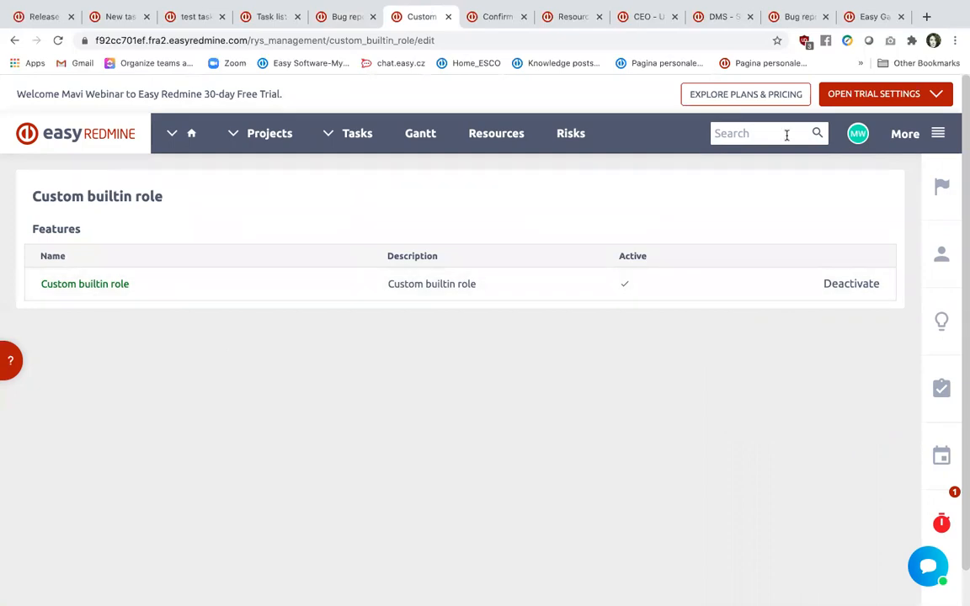
left_click(939, 135)
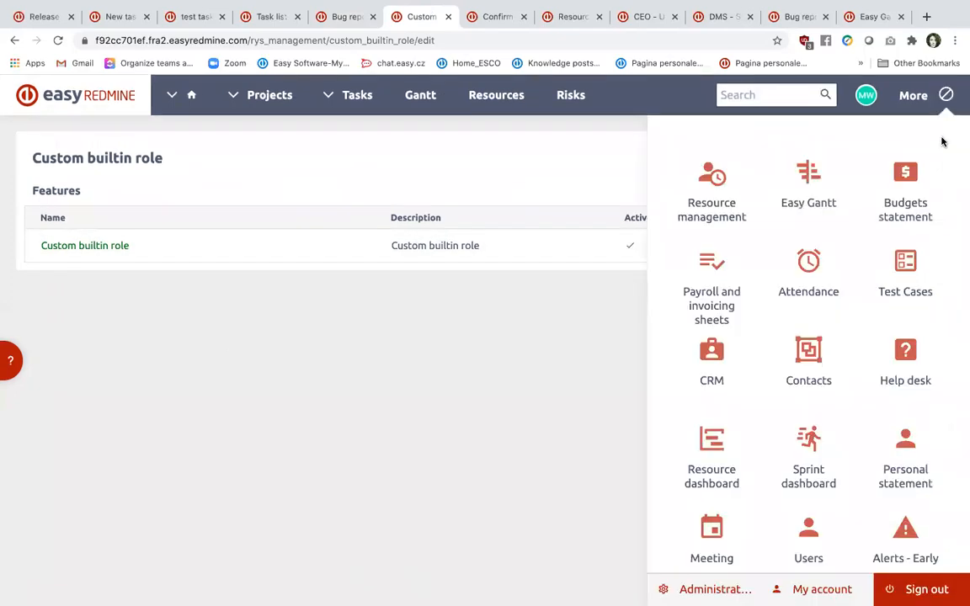
left_click(709, 589)
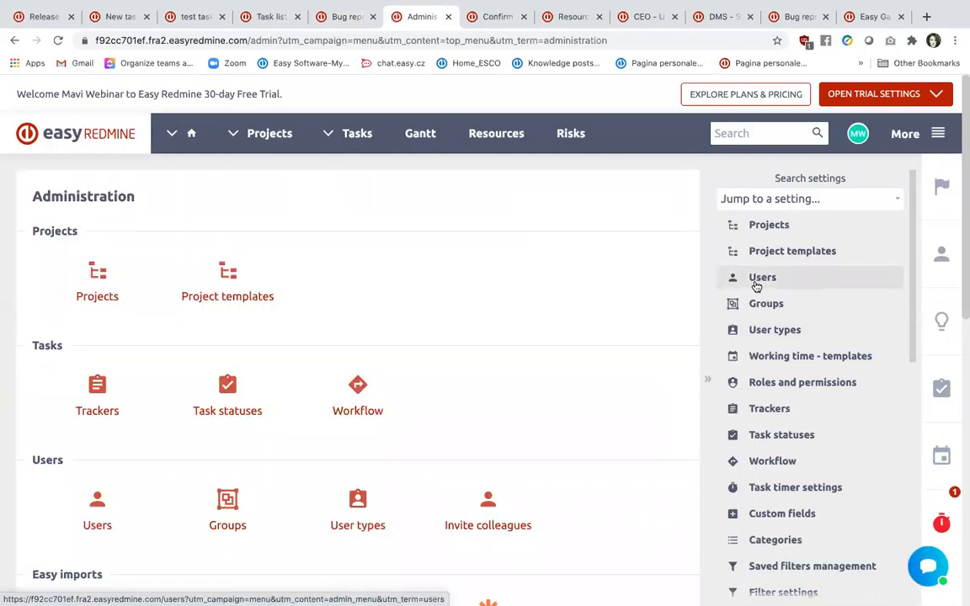
left_click(756, 287)
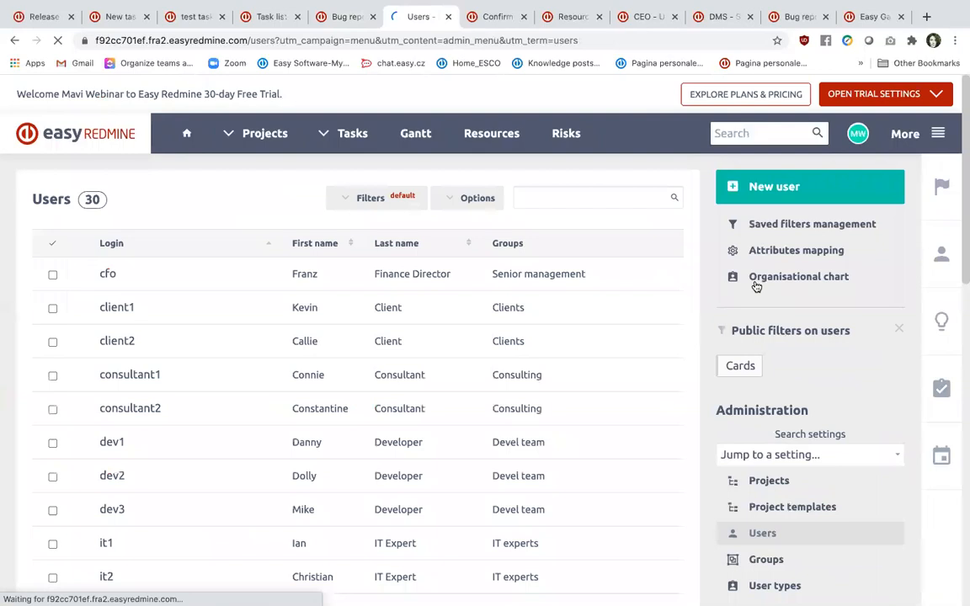
Open the cfo account's edit form from the users list and review its General settings
left_click(100, 275)
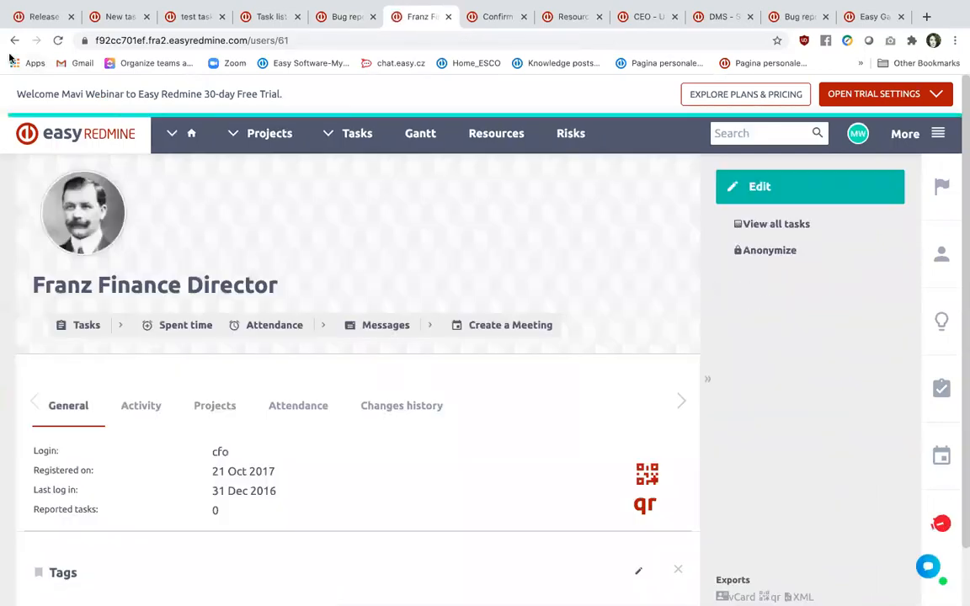
left_click(15, 40)
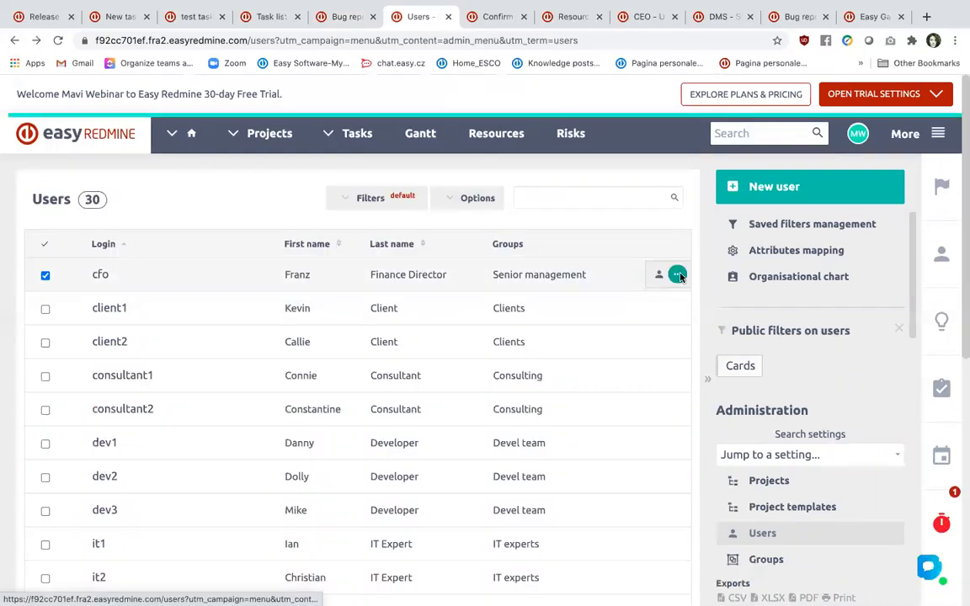
left_click(681, 277)
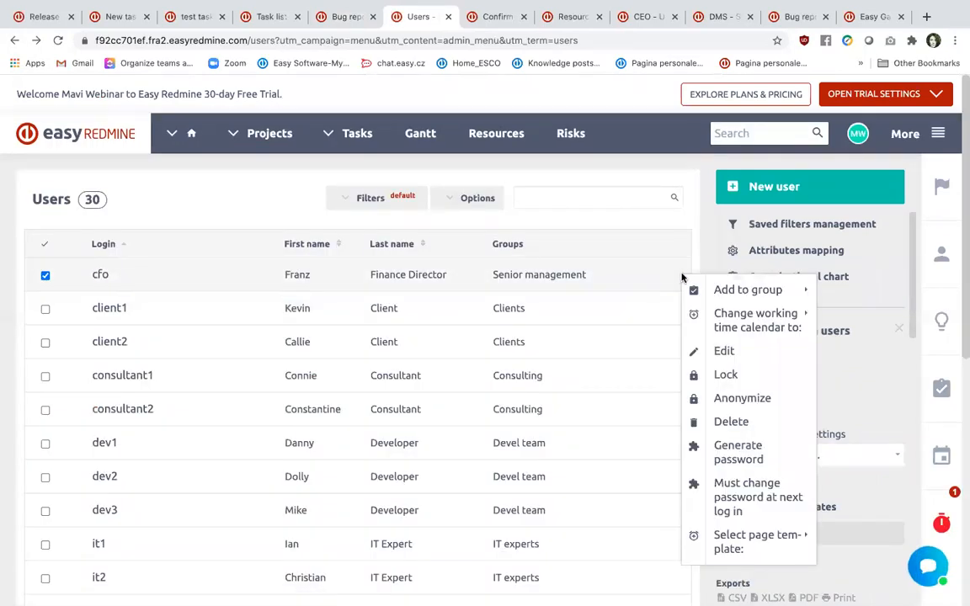
left_click(739, 353)
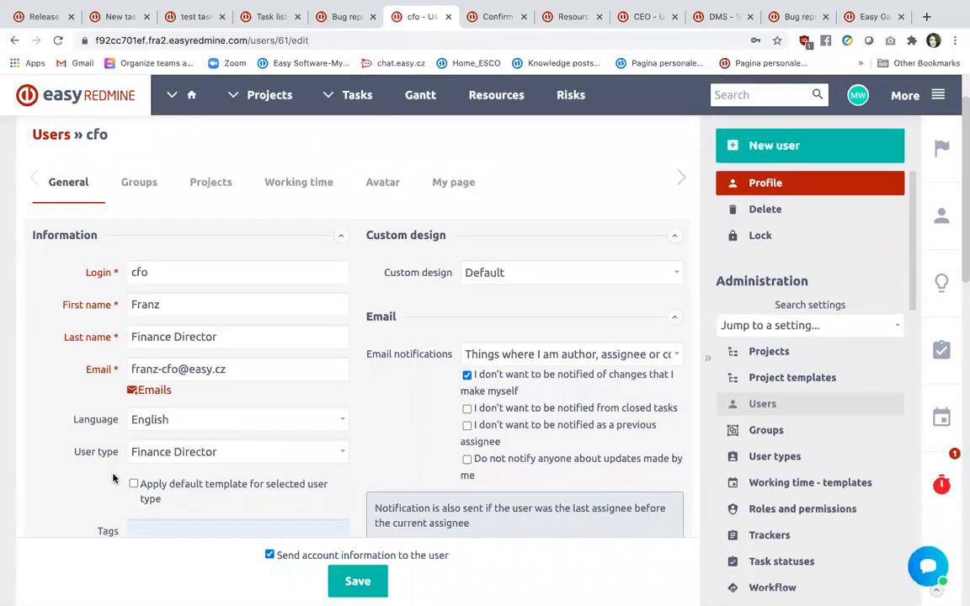
scroll(114, 478, "down", 3)
scroll(116, 479, "down", 2)
scroll(115, 479, "down", 3)
scroll(114, 478, "up", 10)
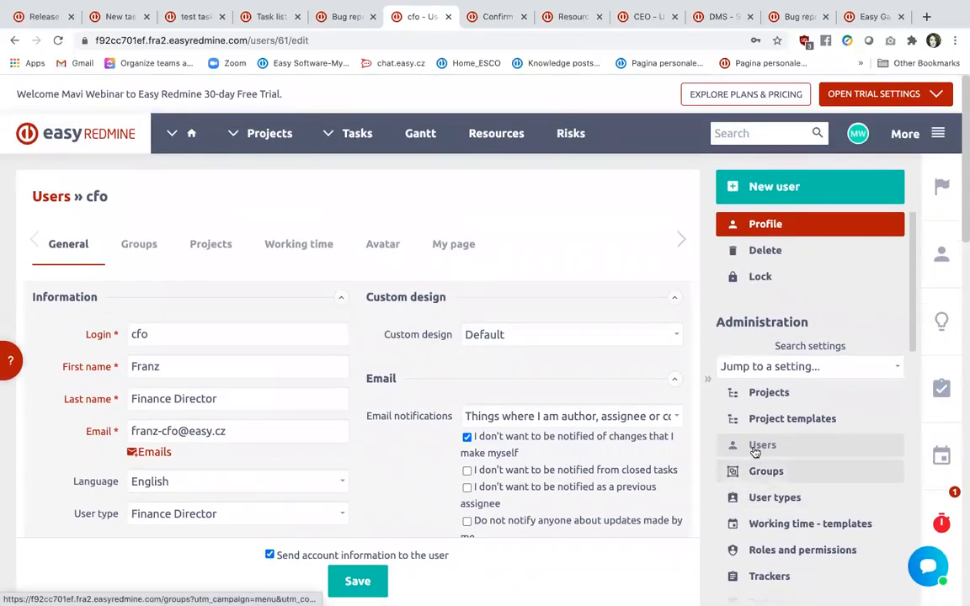
Open the CEO user type and examine the roles available as its Builtin role
left_click(754, 498)
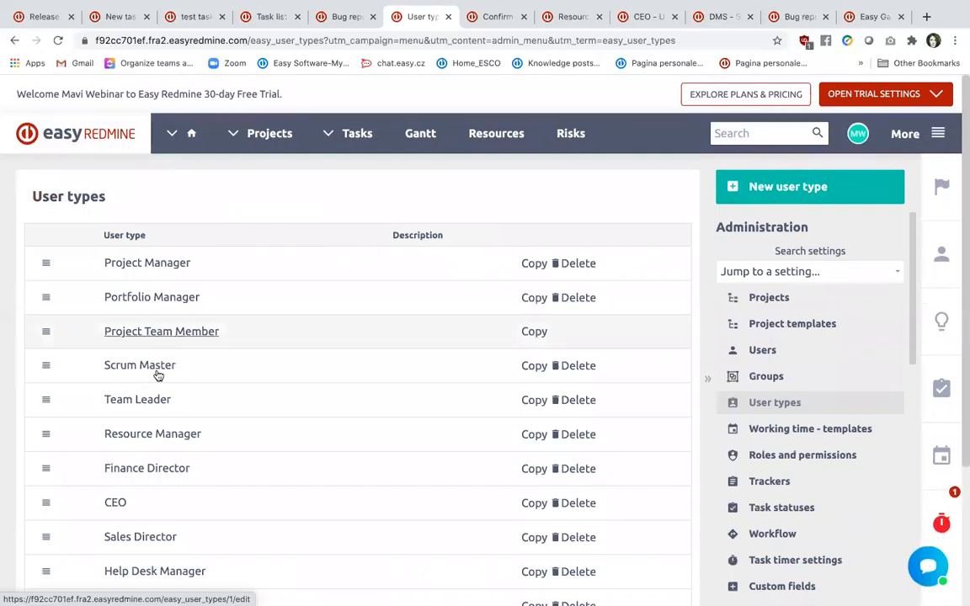
left_click(115, 503)
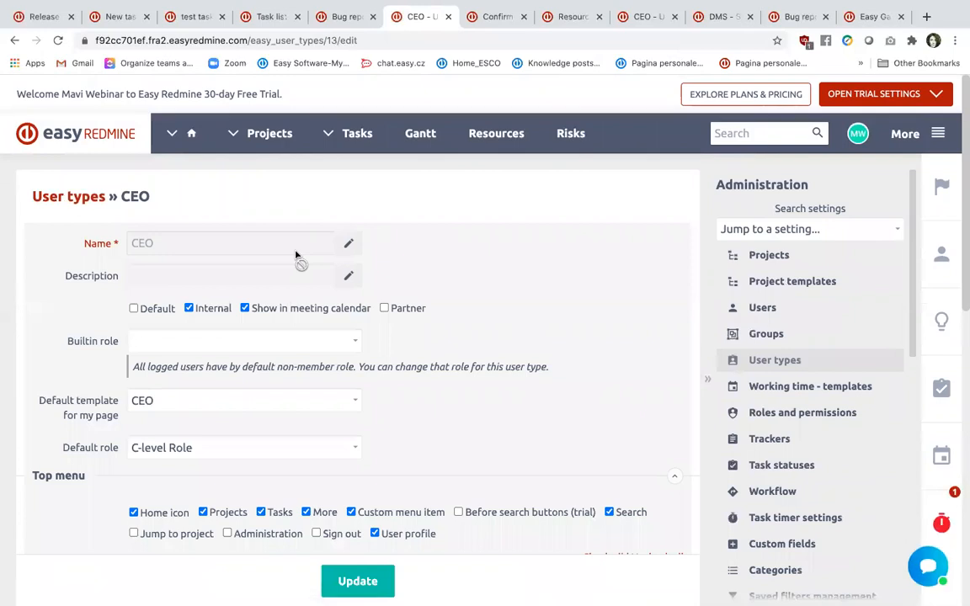
left_click(295, 343)
left_click(294, 343)
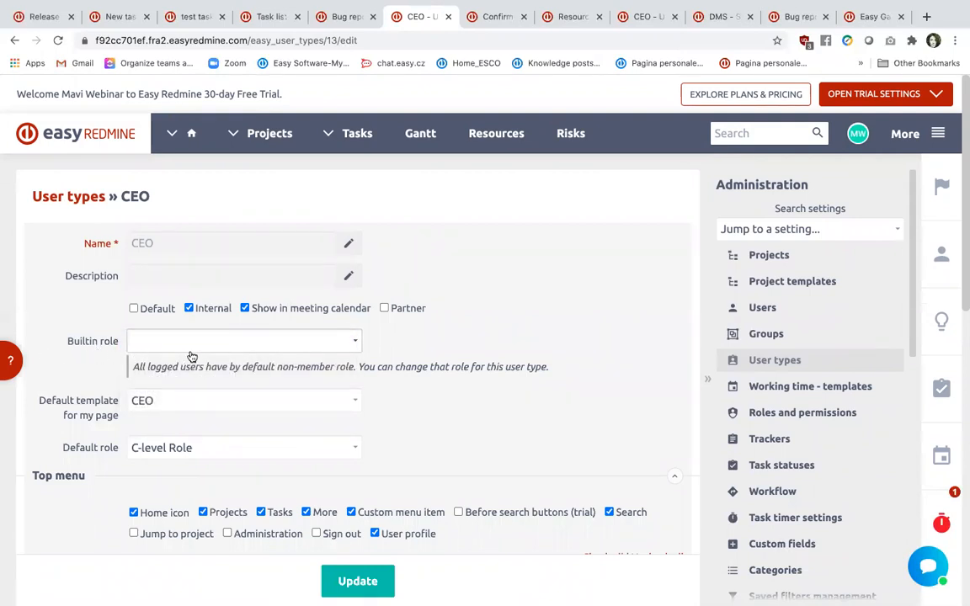
left_click(192, 348)
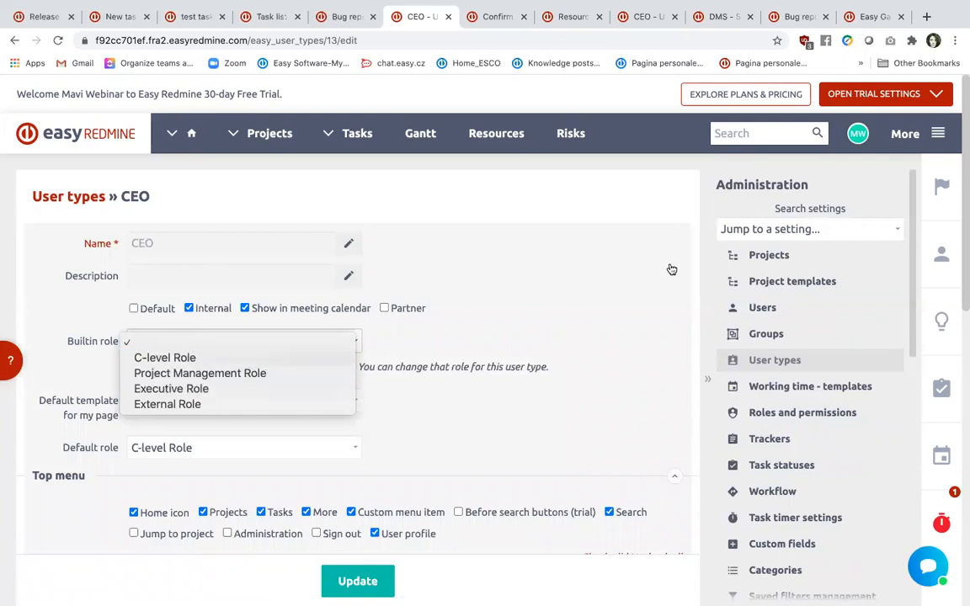
left_click(766, 215)
Search the administration settings for "built" and open the Custom builtin role settings
left_click(804, 230)
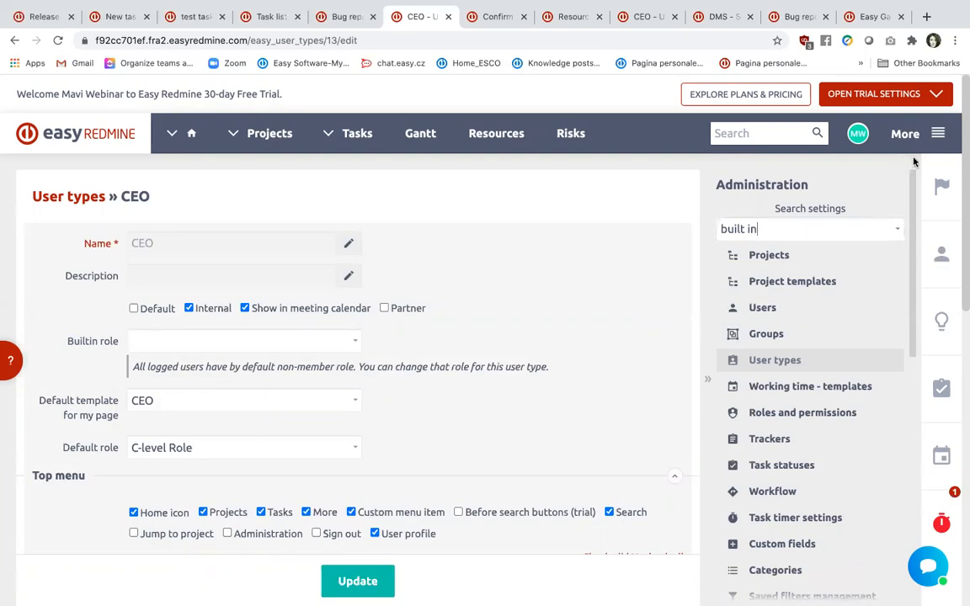
type("role")
left_click(939, 136)
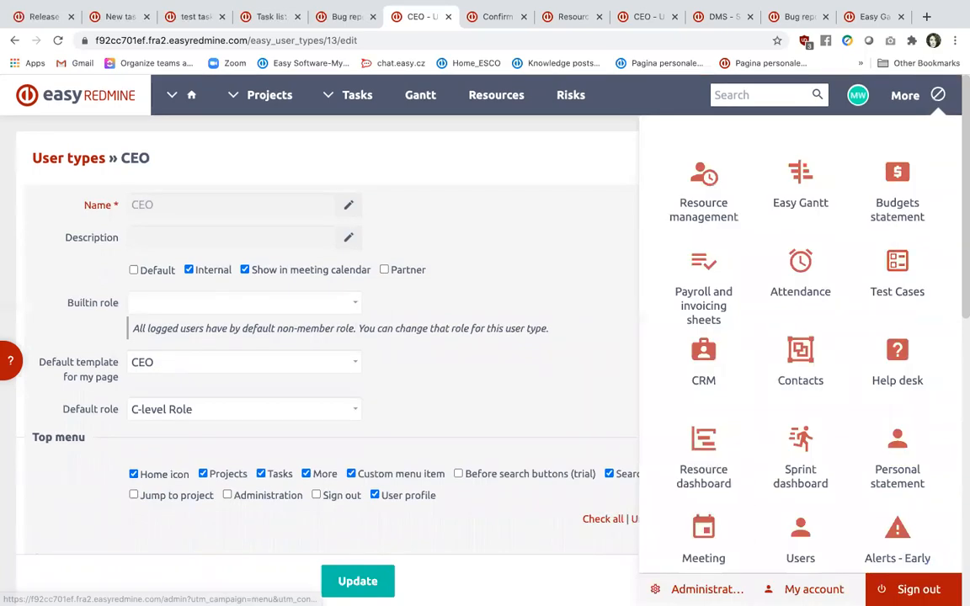
left_click(704, 588)
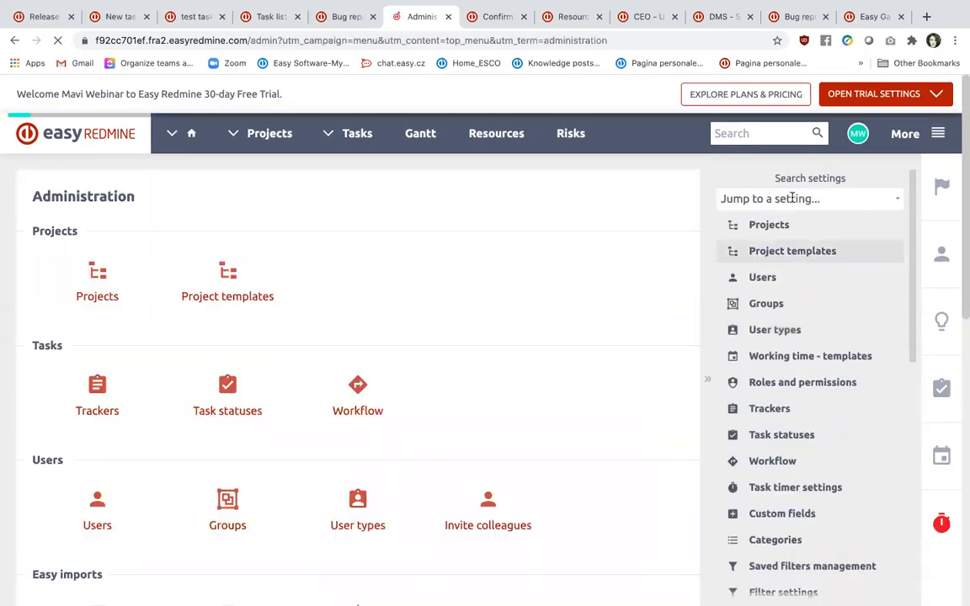
left_click(792, 198)
type("built i")
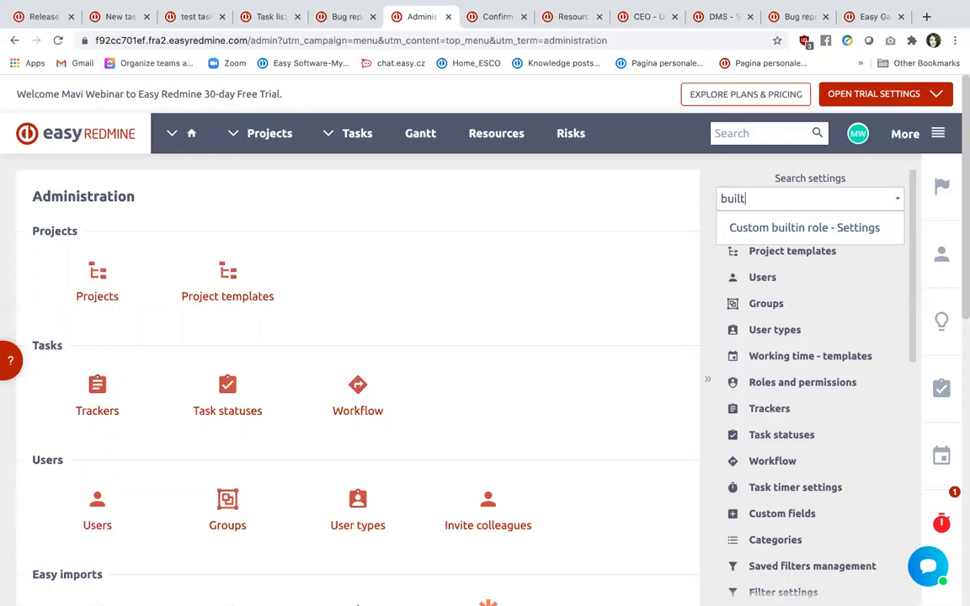
left_click(792, 228)
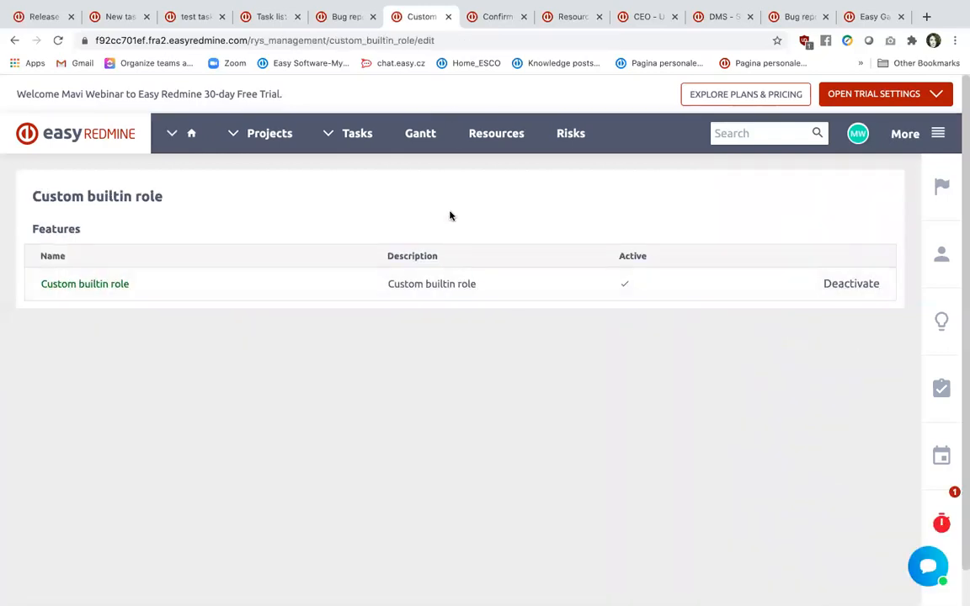
View the project deletion confirmation page, then show the subprojects of For demonstration of Resource management in the project list
left_click(492, 17)
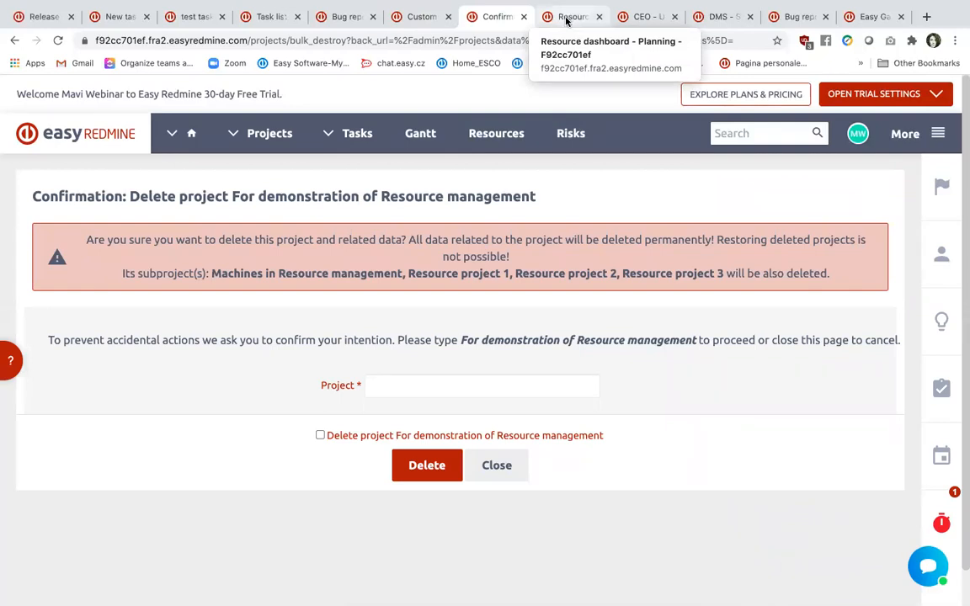
left_click(269, 134)
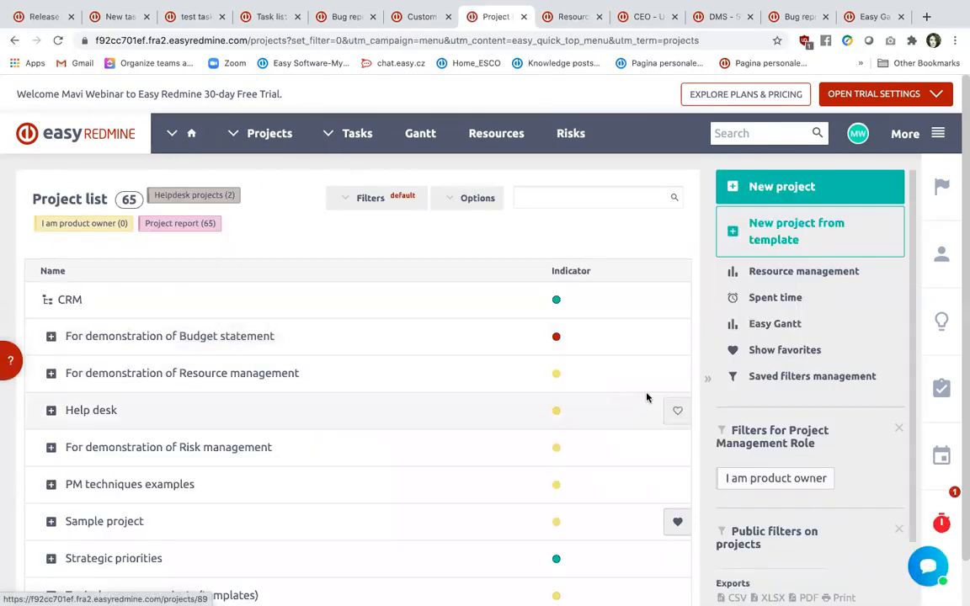
left_click(52, 375)
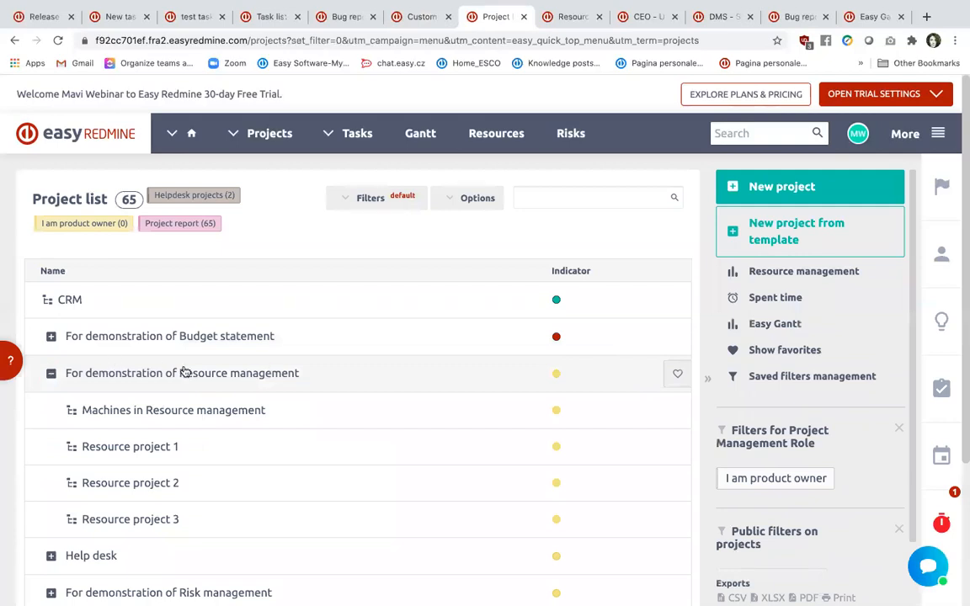
Reload the project list and look through the top-level projects
left_click(268, 134)
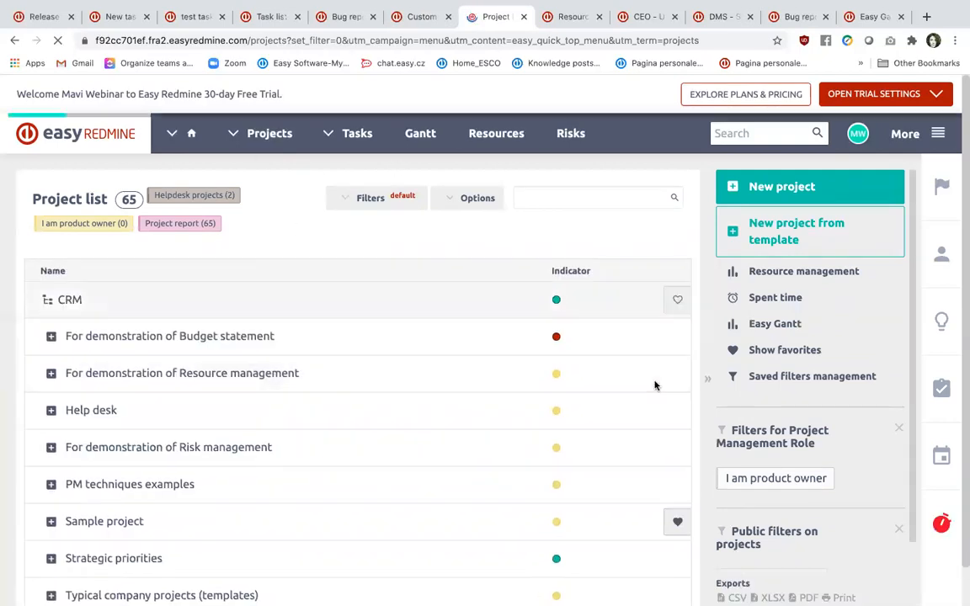
left_click(566, 17)
left_click(486, 17)
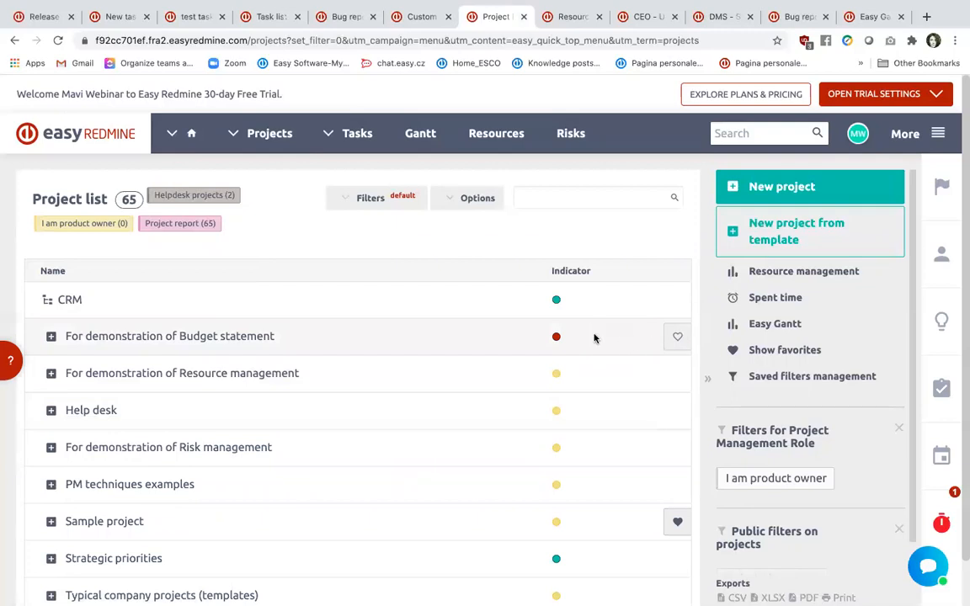
scroll(500, 396, "down", 1)
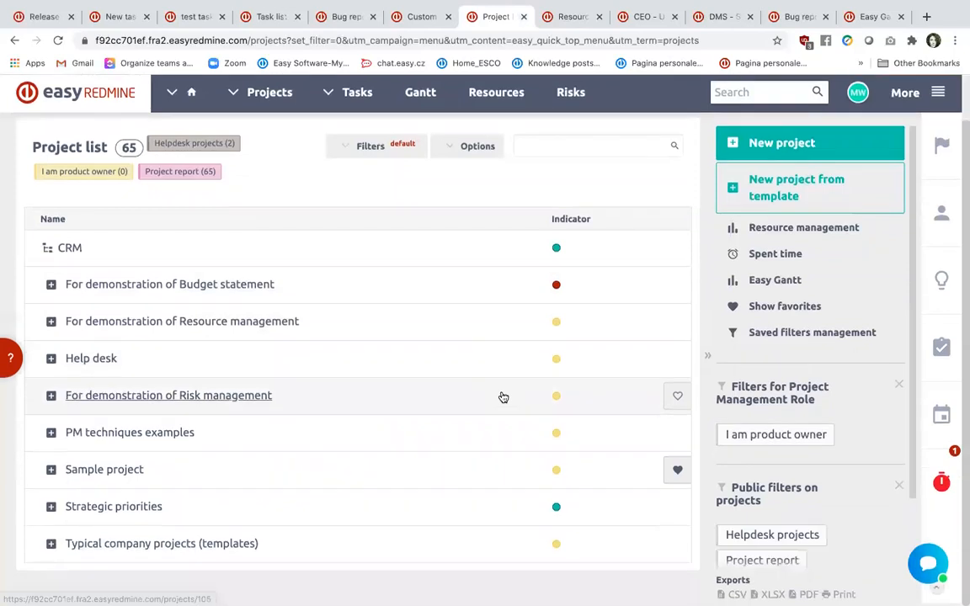
scroll(225, 305, "up", 1)
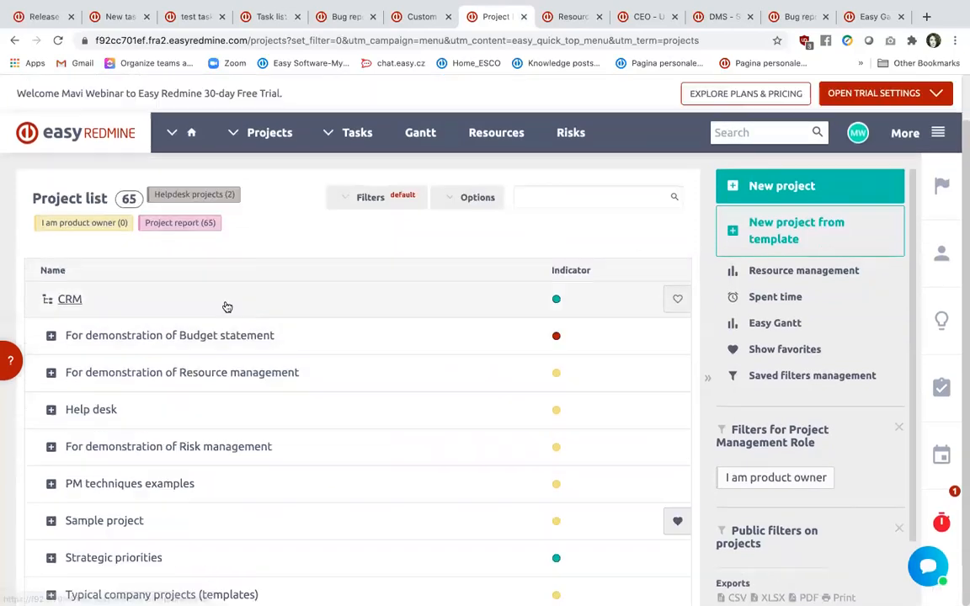
Go to the home page, return to the project list and open the For demonstration of Budget statement project
left_click(81, 133)
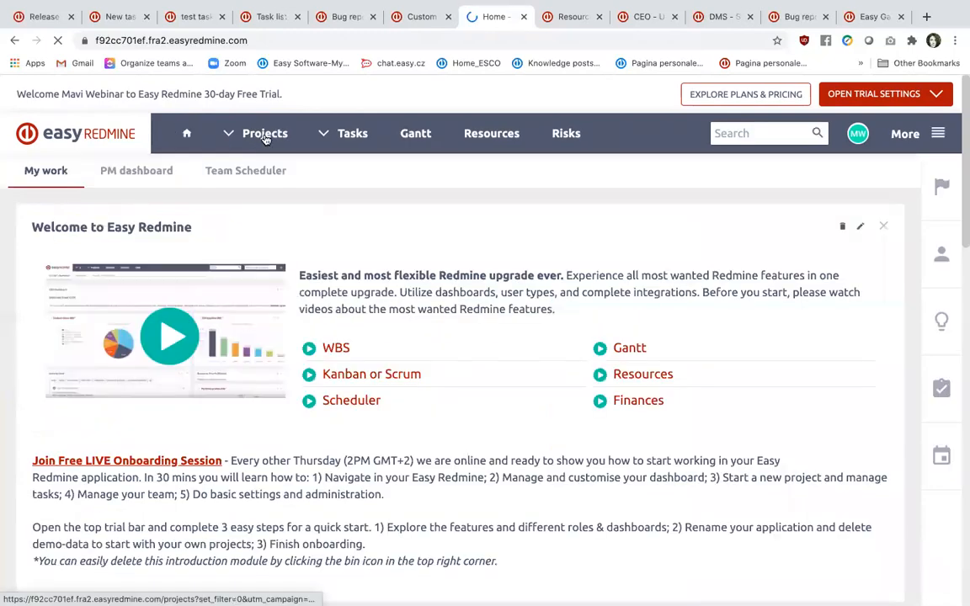
left_click(265, 135)
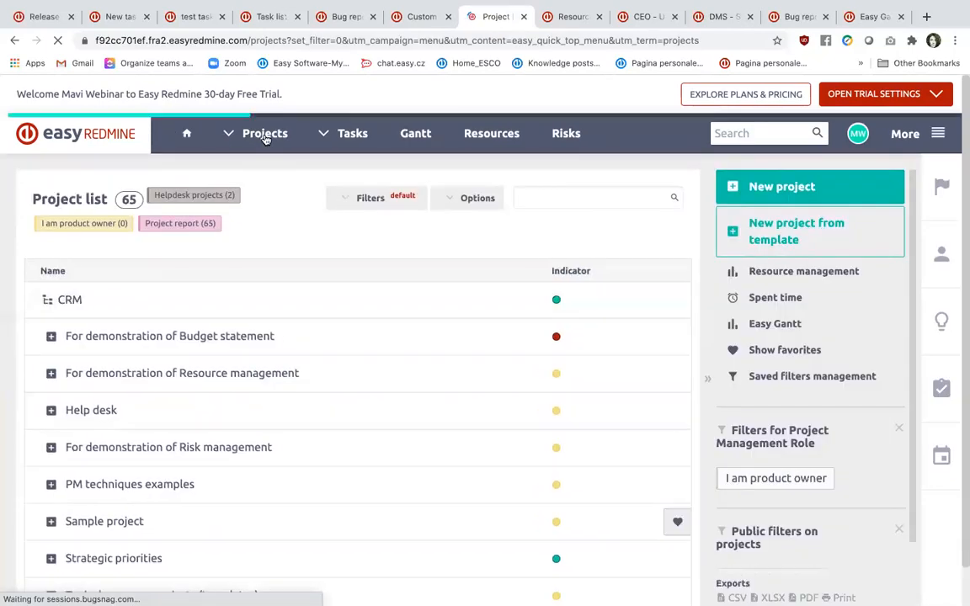
left_click(78, 341)
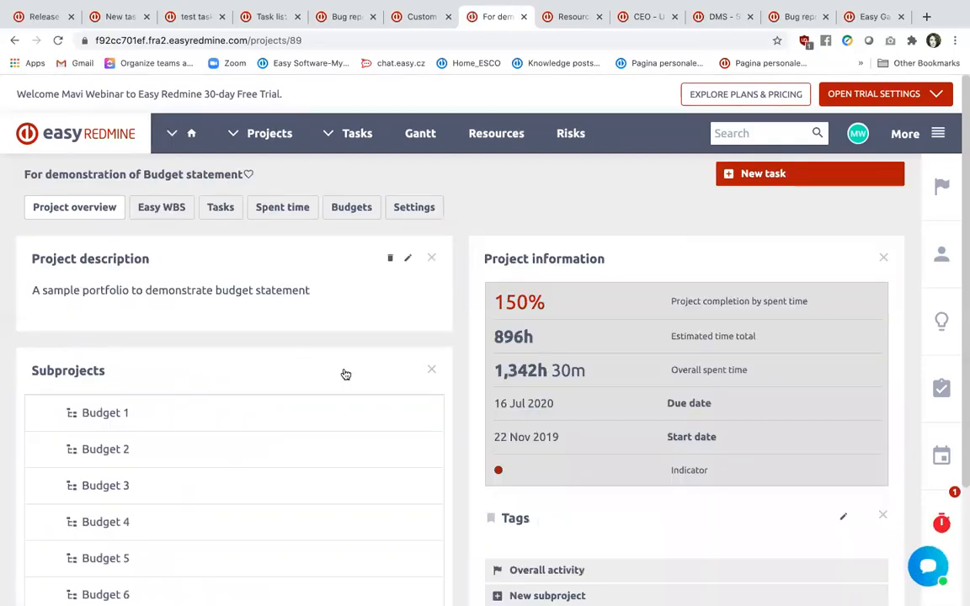
Look through the subprojects of the Budget statement project, then return to the project list
scroll(342, 372, "down", 2)
scroll(345, 373, "down", 2)
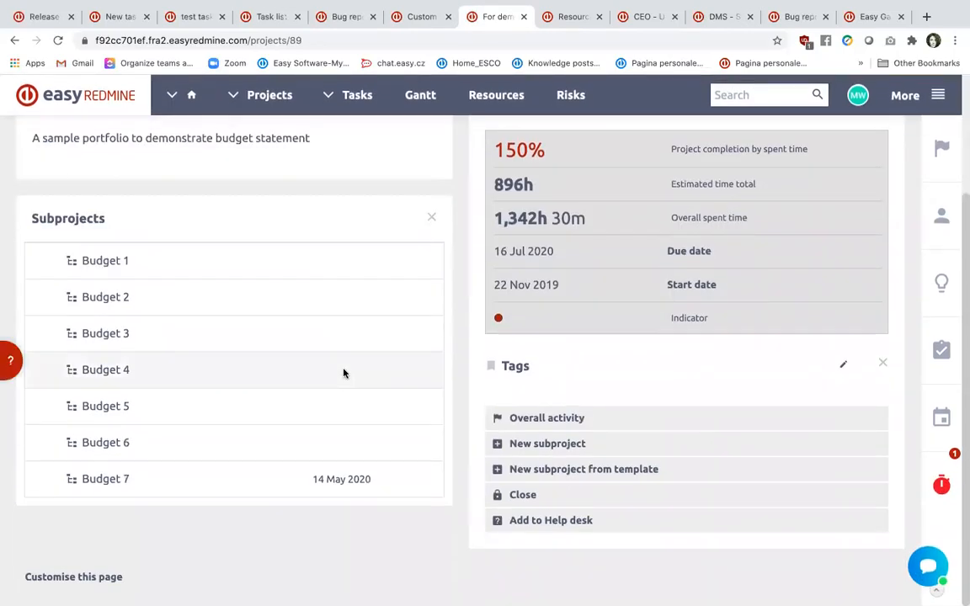
scroll(342, 372, "up", 5)
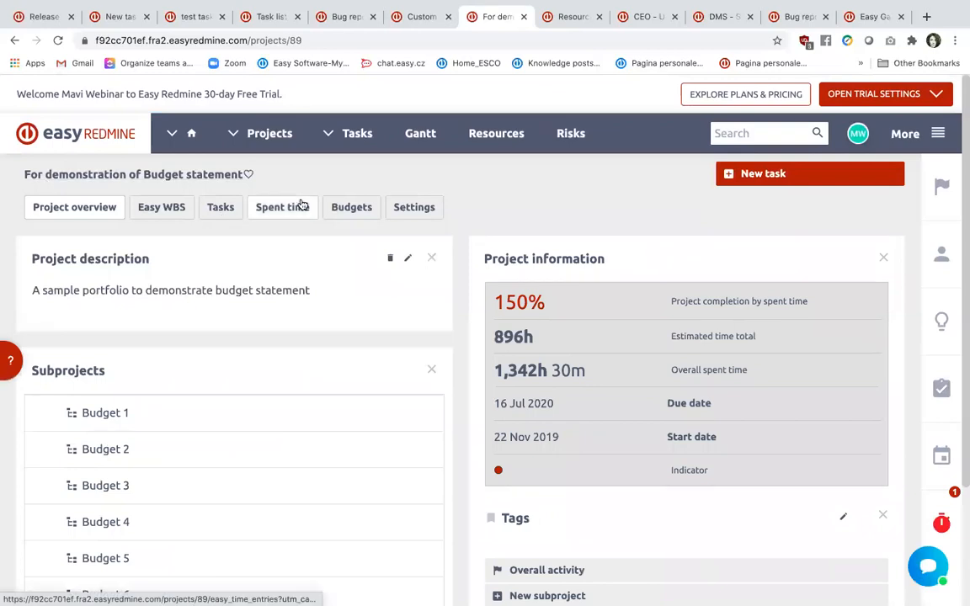
left_click(261, 135)
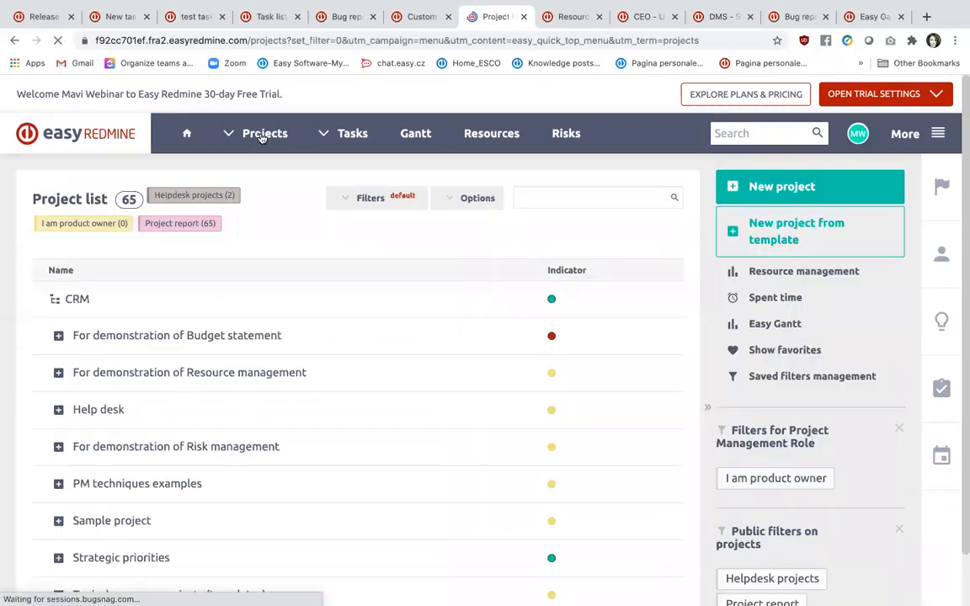
Switch to the version 10.6.x release notes and read through them down to the Project deletion confirmation section
left_click(44, 15)
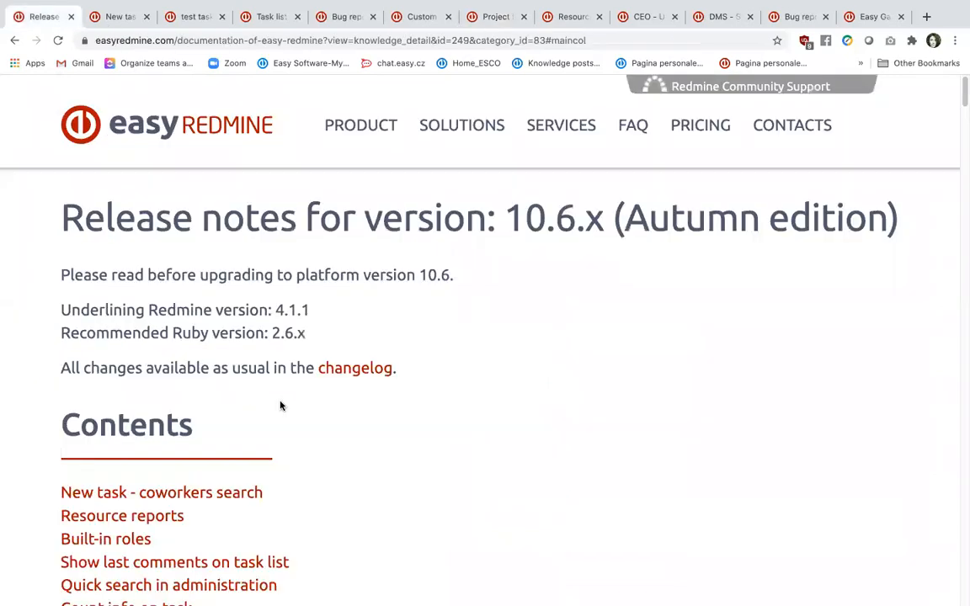
scroll(366, 329, "down", 2)
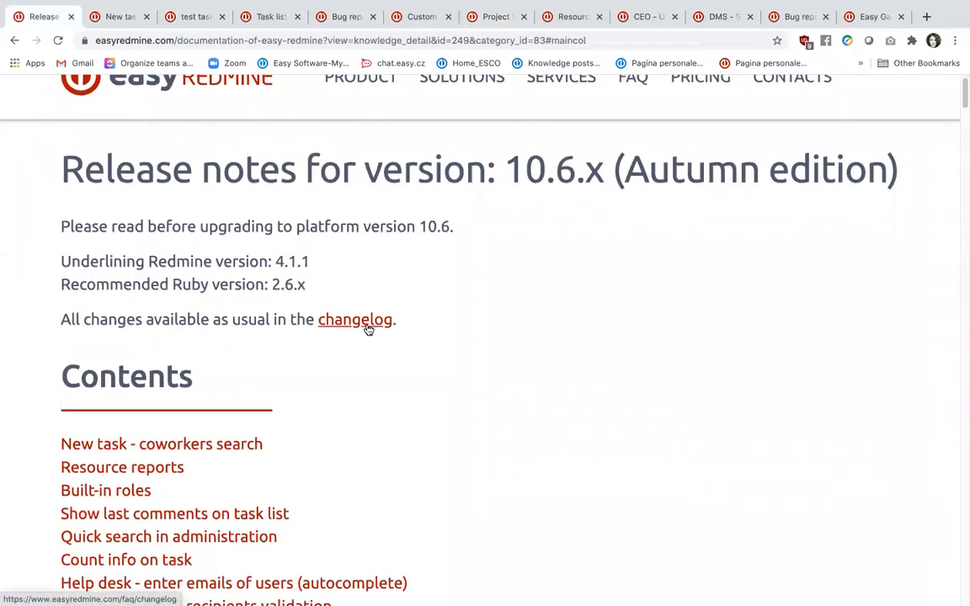
scroll(368, 330, "down", 15)
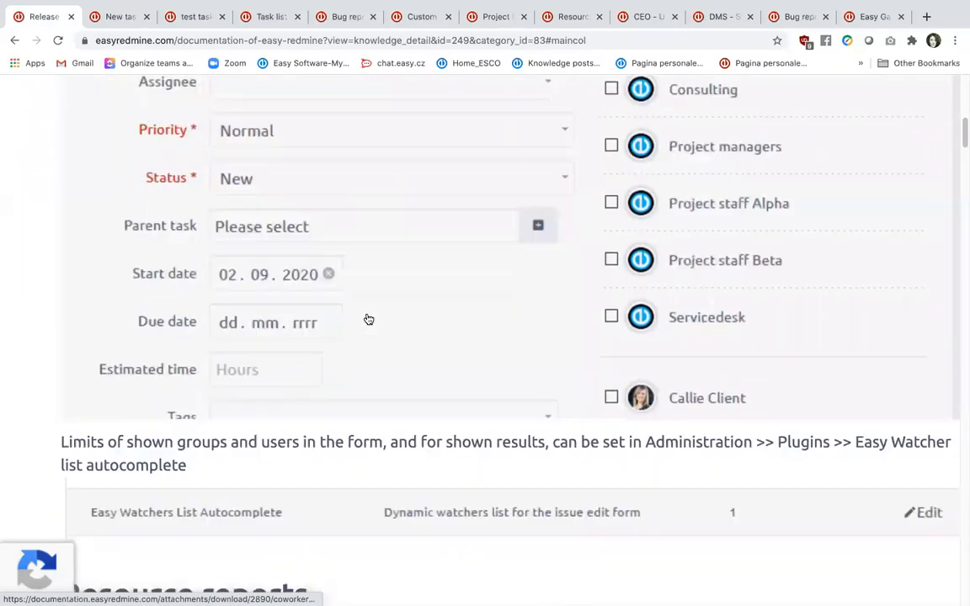
scroll(368, 319, "down", 4)
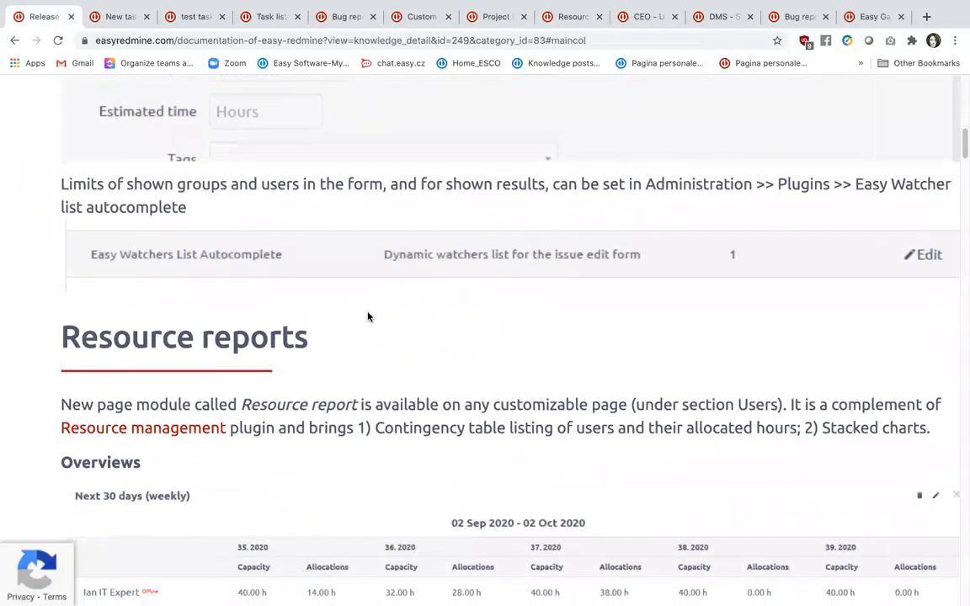
scroll(368, 316, "down", 20)
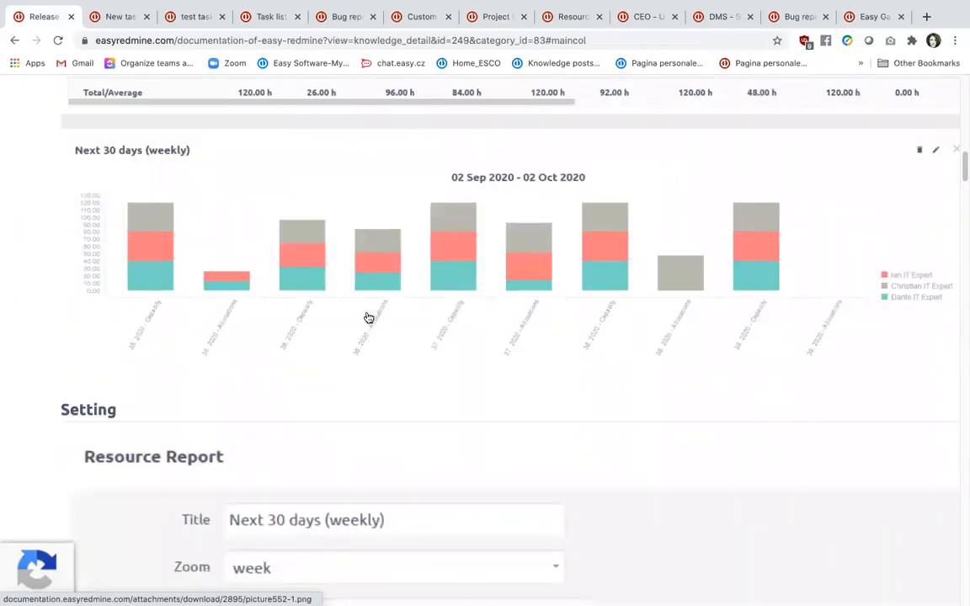
scroll(368, 316, "down", 18)
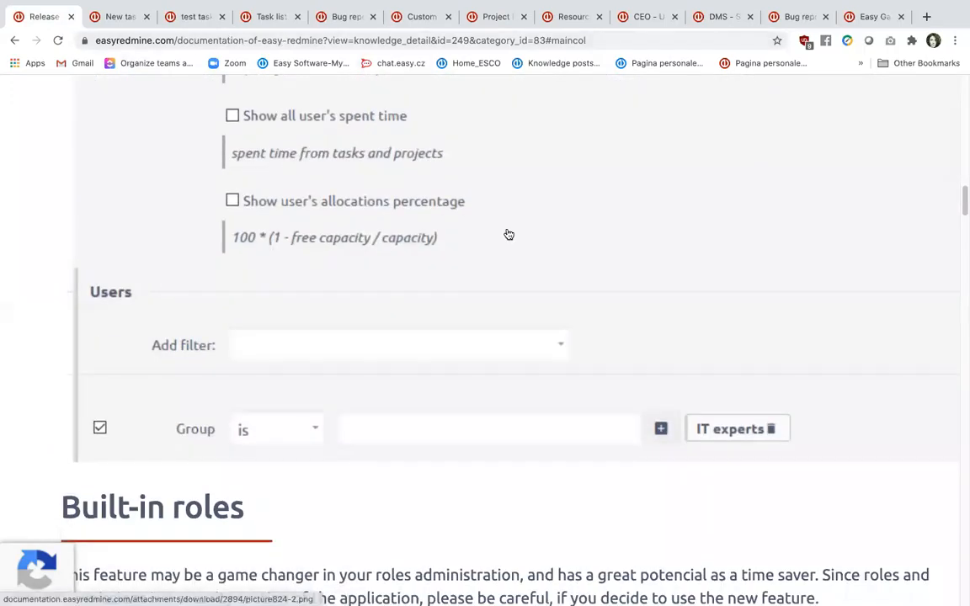
scroll(506, 232, "down", 10)
scroll(506, 227, "down", 9)
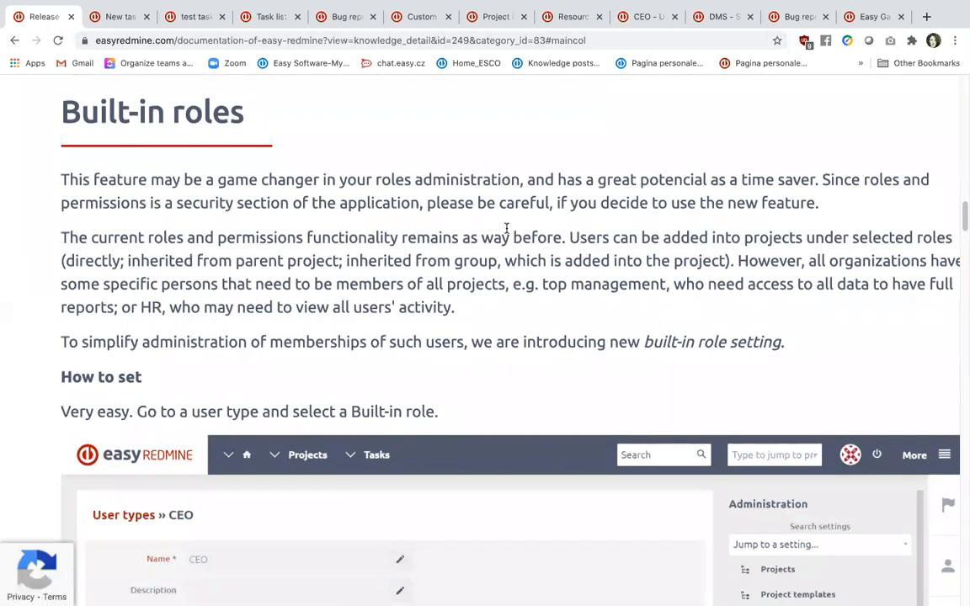
scroll(508, 234, "down", 12)
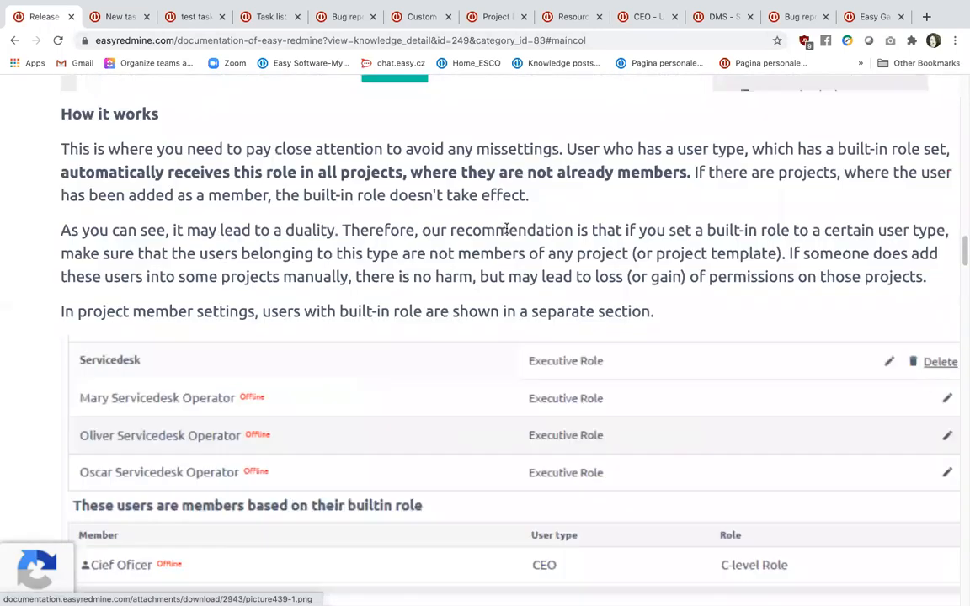
scroll(506, 227, "down", 11)
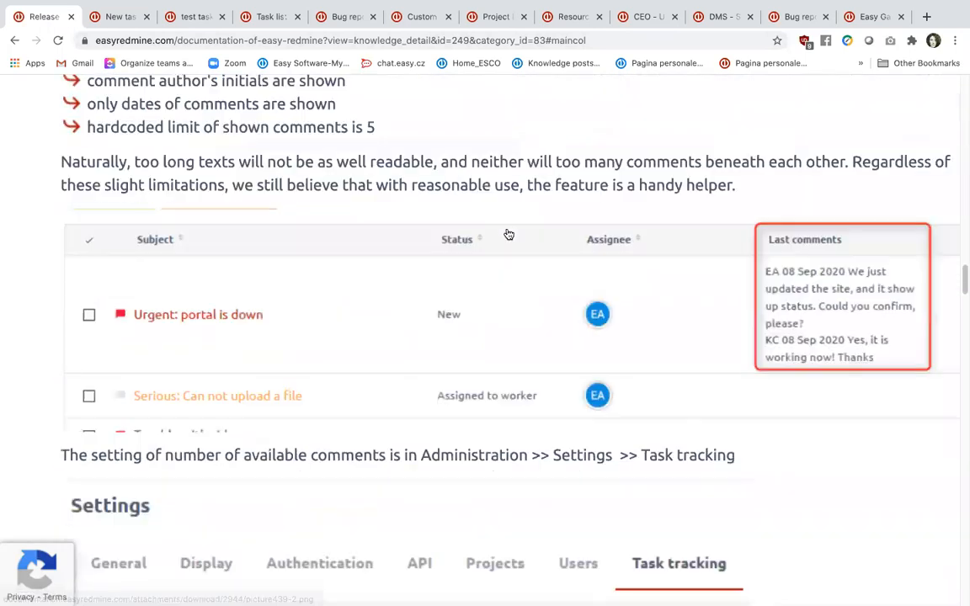
scroll(508, 234, "down", 20)
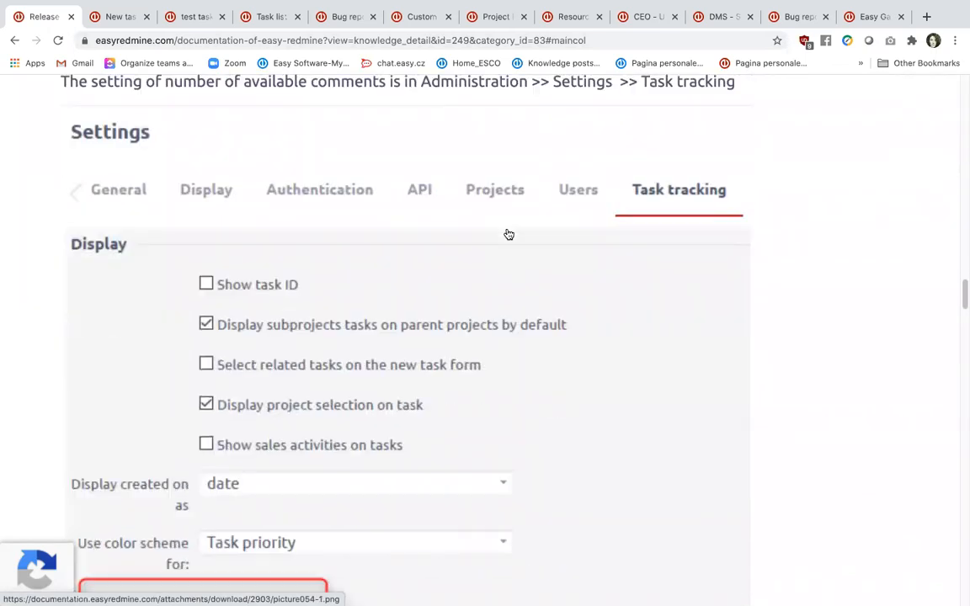
scroll(508, 234, "down", 20)
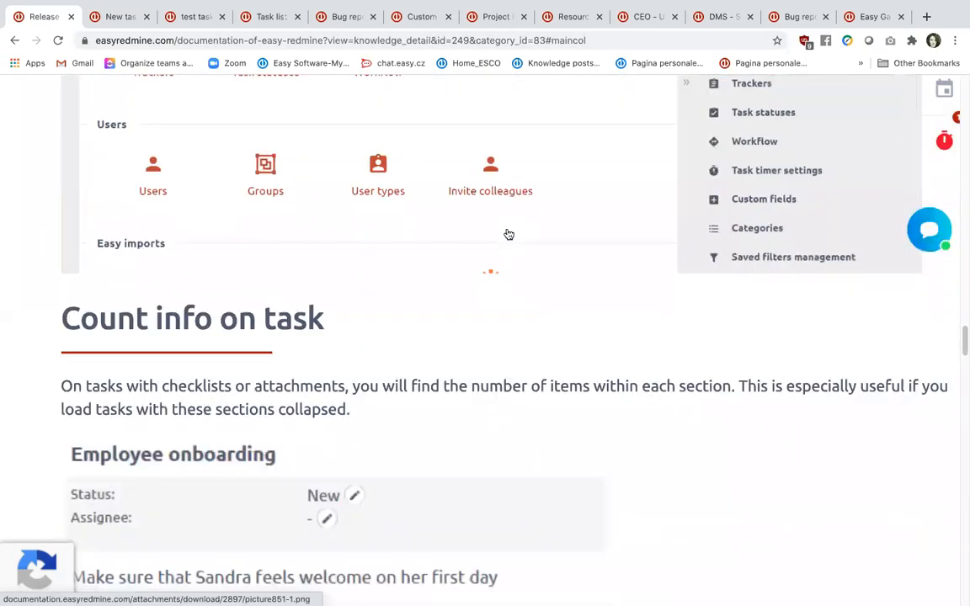
scroll(509, 234, "down", 20)
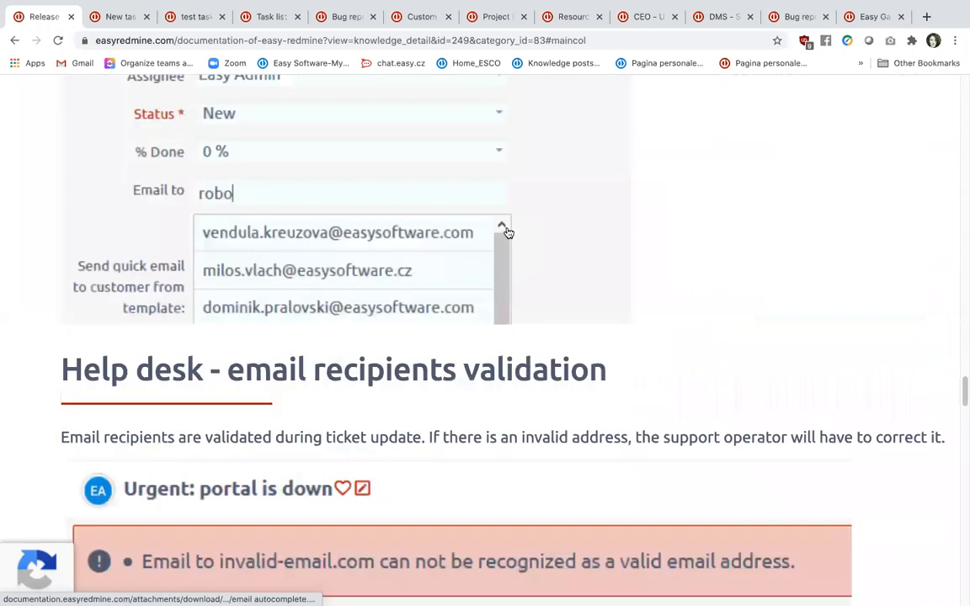
scroll(507, 231, "down", 15)
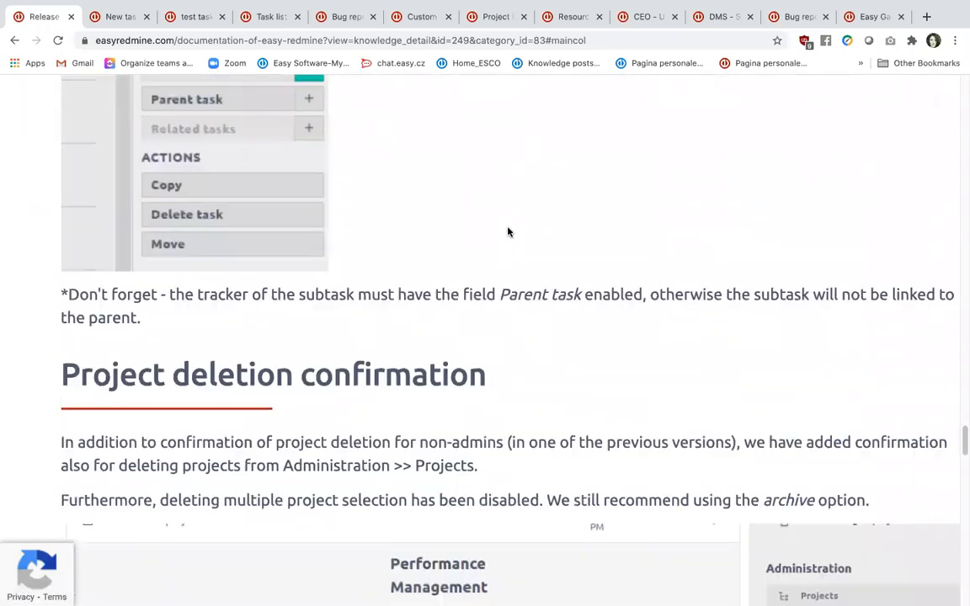
scroll(398, 287, "down", 3)
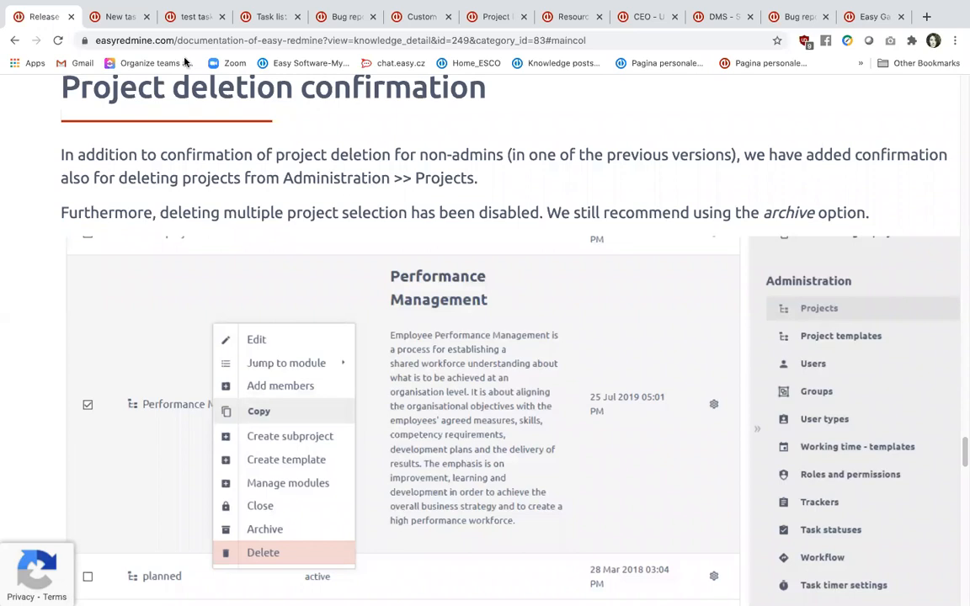
From the new task page, go to the project list in Administration and start deleting the CRM project, up to the confirmation page
left_click(103, 18)
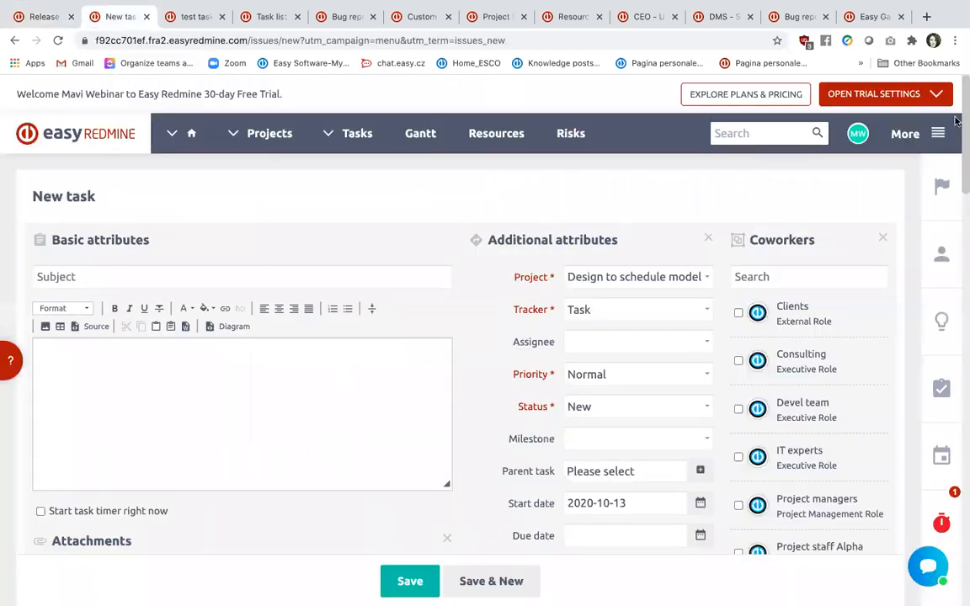
left_click(918, 133)
left_click(707, 589)
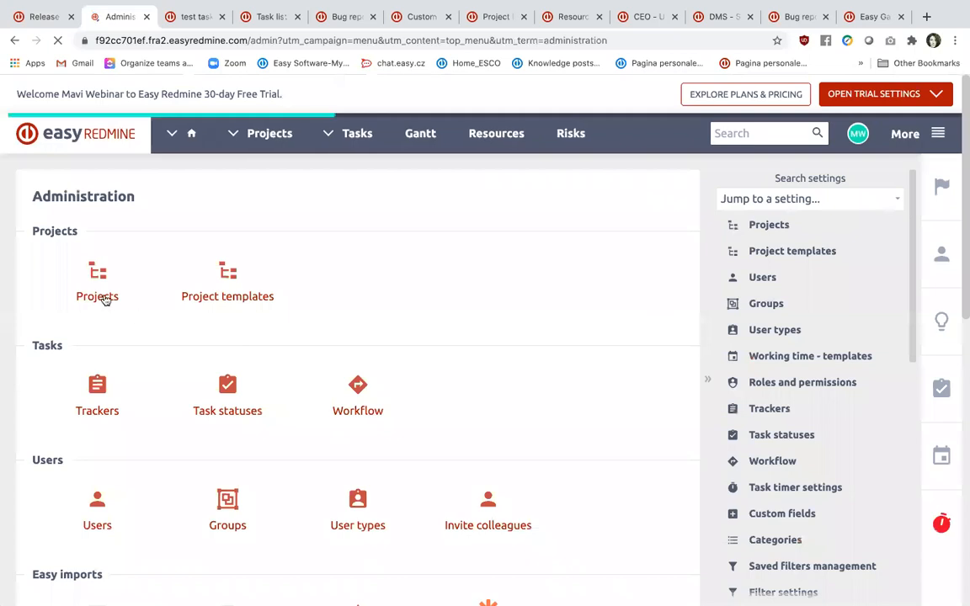
left_click(103, 298)
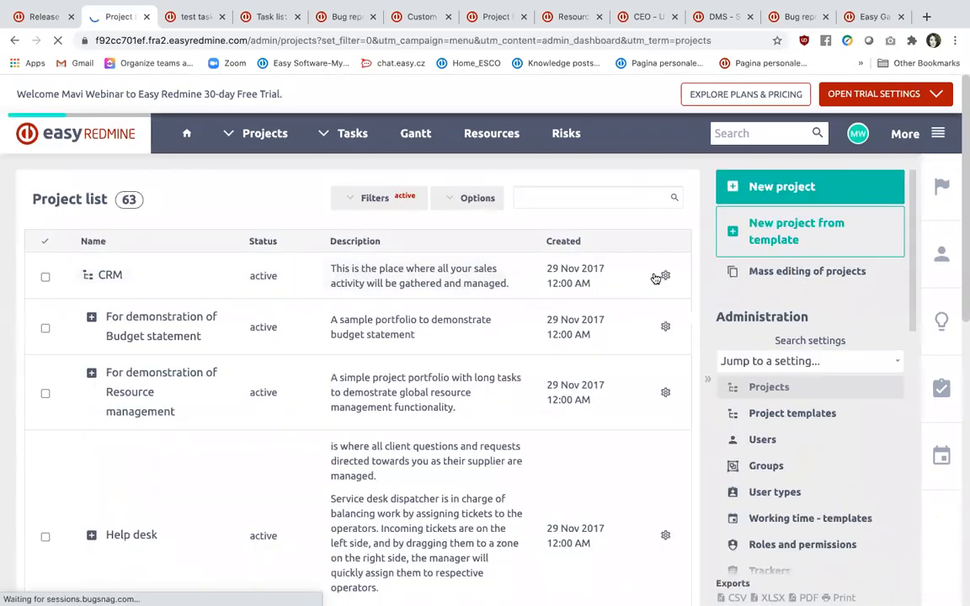
left_click(665, 276)
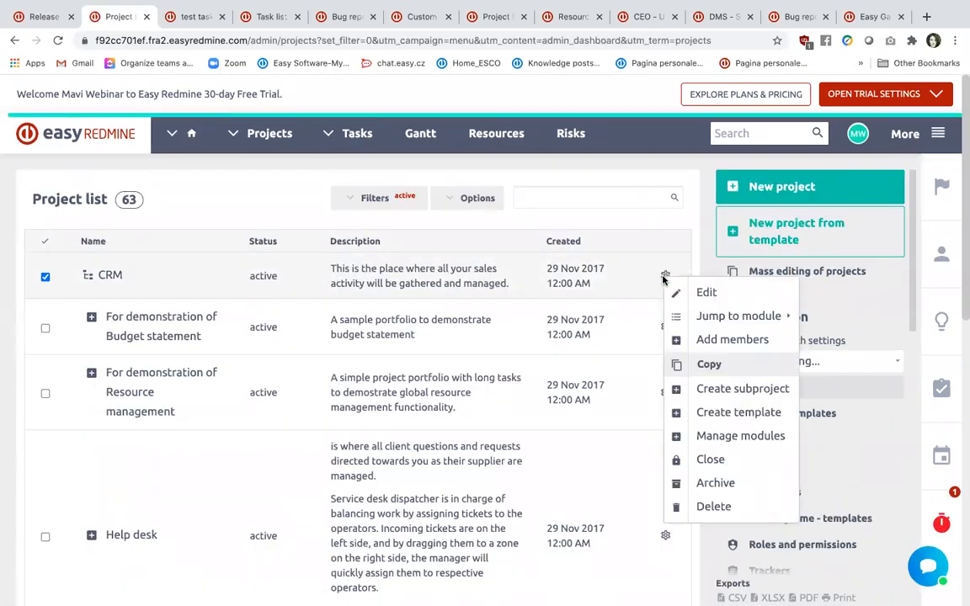
left_click(695, 513)
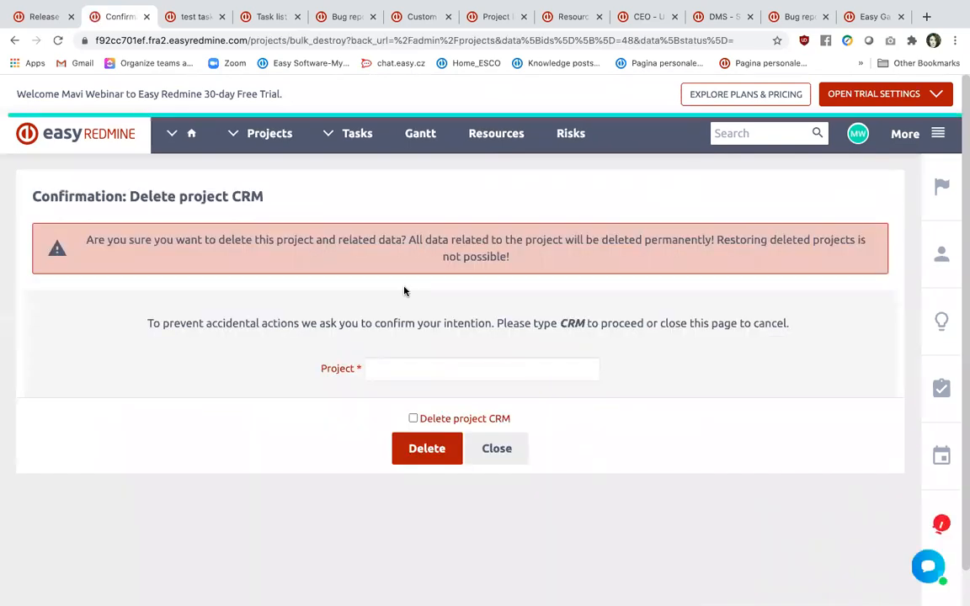